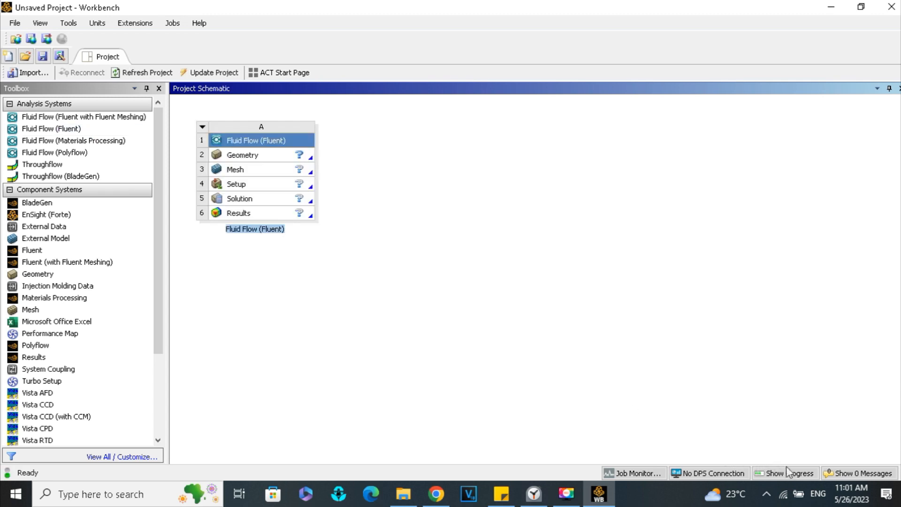
- Open the Fluid Flow (Fluent) system's geometry for editing in DesignModeler
click(253, 159)
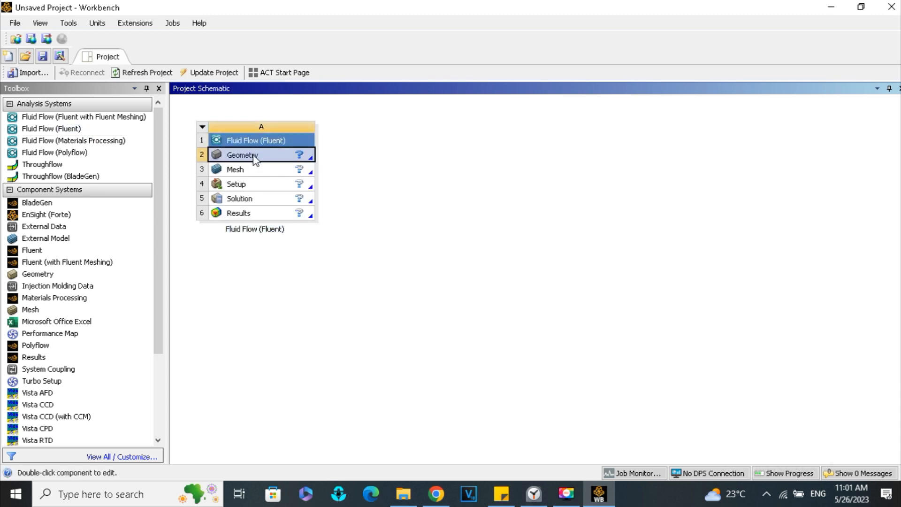
right_click(254, 158)
click(272, 163)
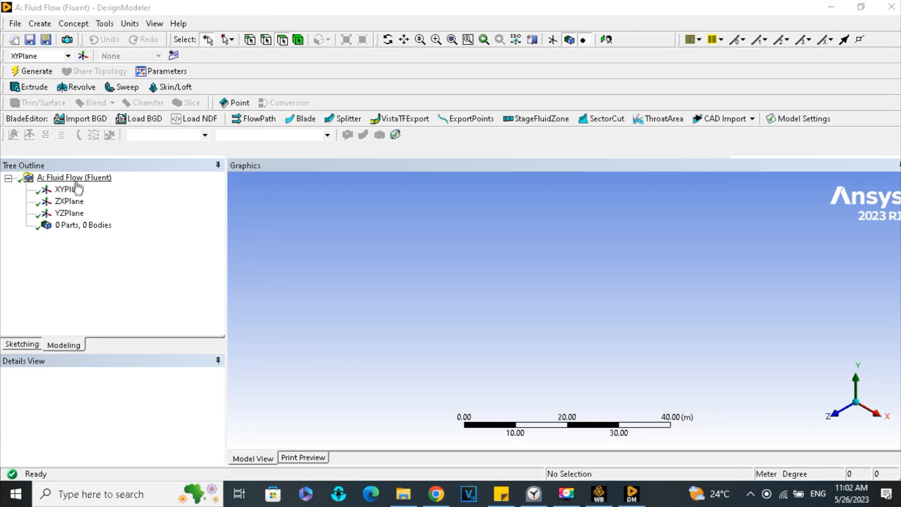
- Orient the view face-on to the XYPlane and set the model's length unit to foot
click(77, 189)
right_click(78, 190)
click(100, 192)
click(128, 24)
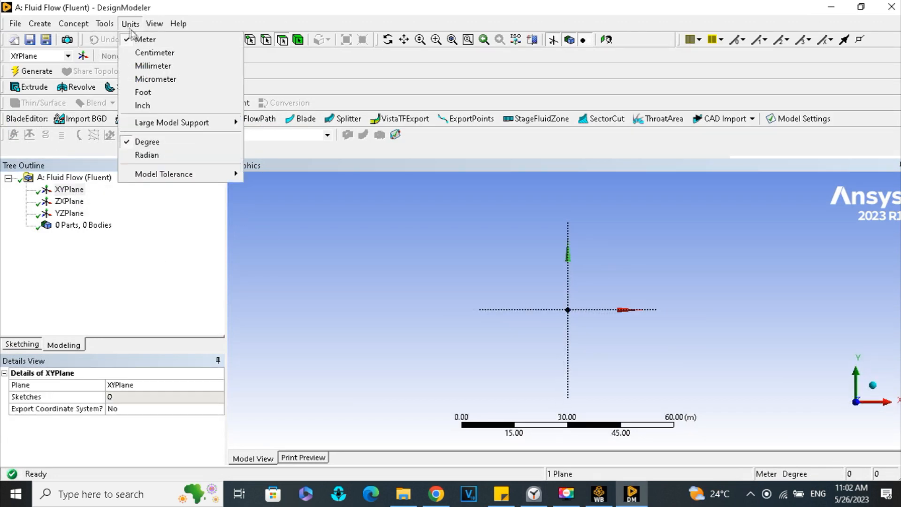
click(176, 92)
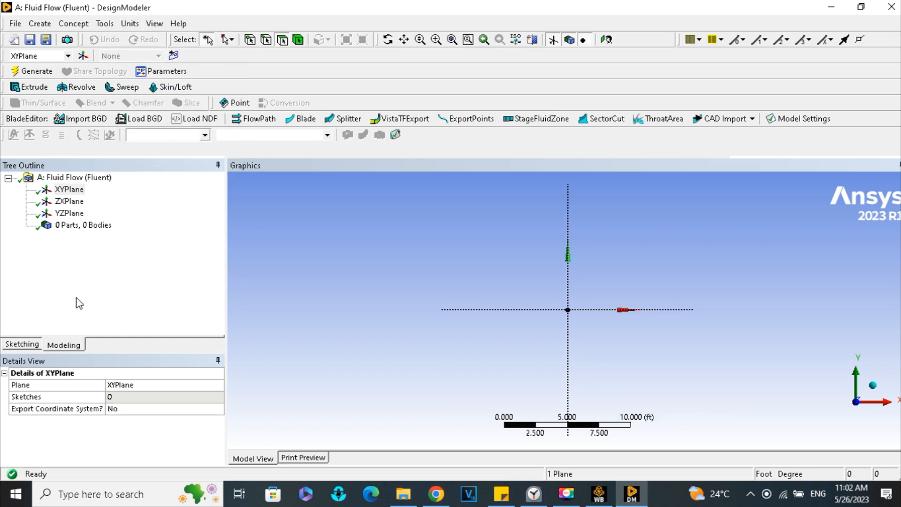
- Sketch a closed seven-sided car-body polyline on the XYPlane from the origin, about 10.2 ft long and 4.2 ft high, with a horizontal roof
click(69, 348)
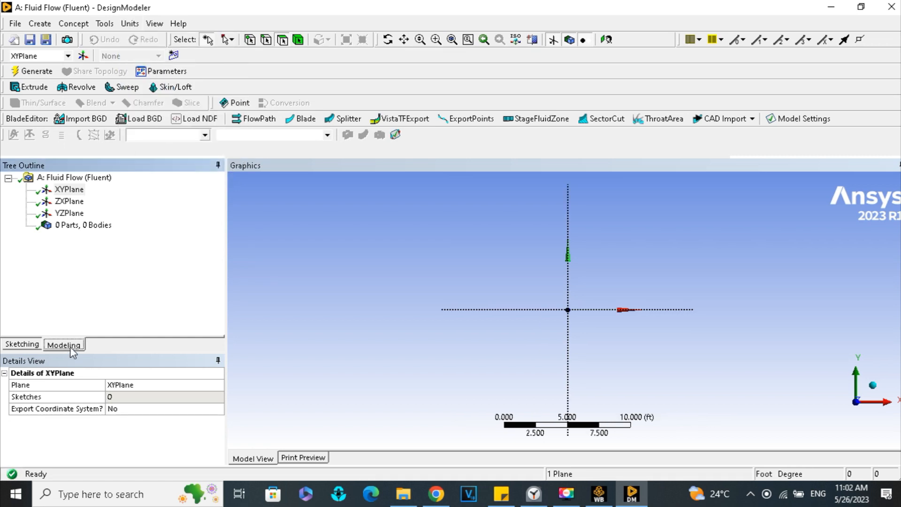
click(19, 346)
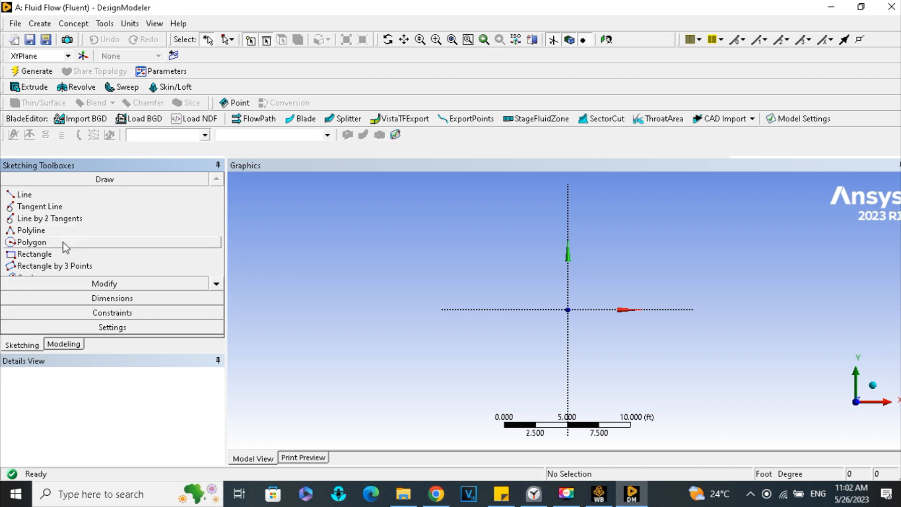
click(59, 230)
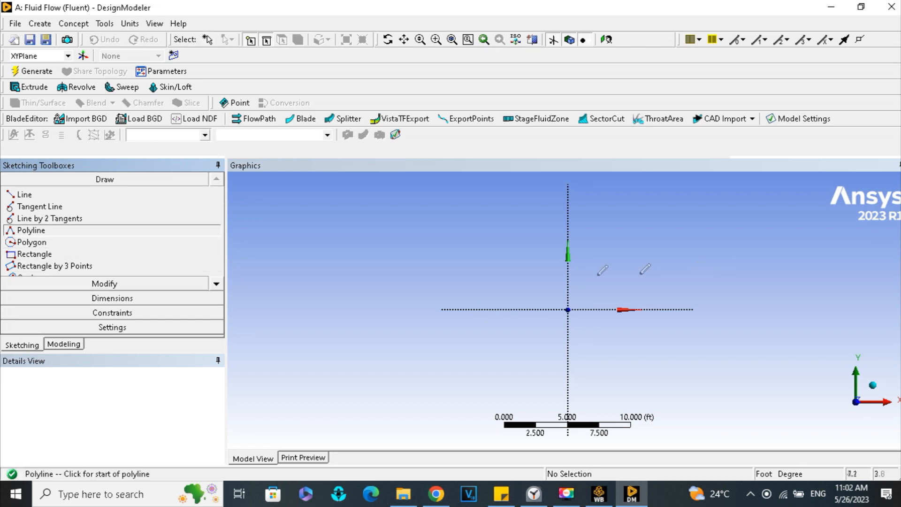
scroll(601, 287, up, 2)
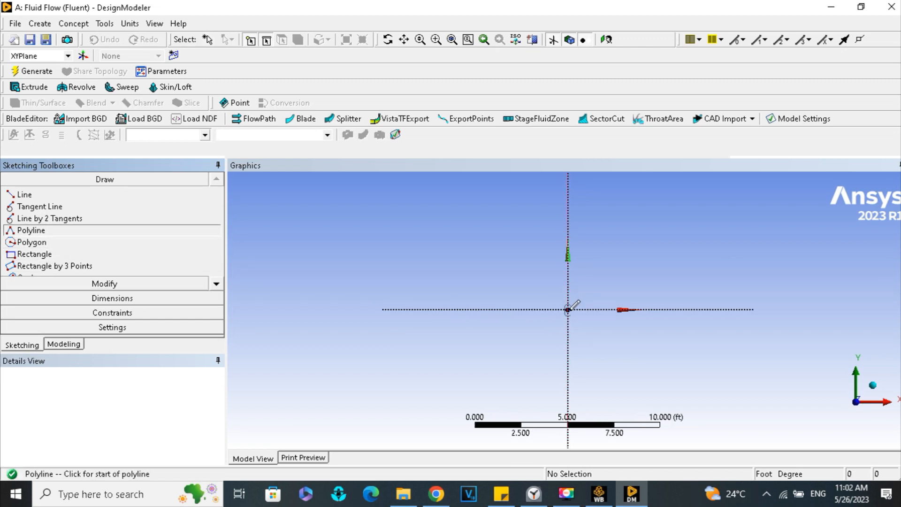
click(569, 310)
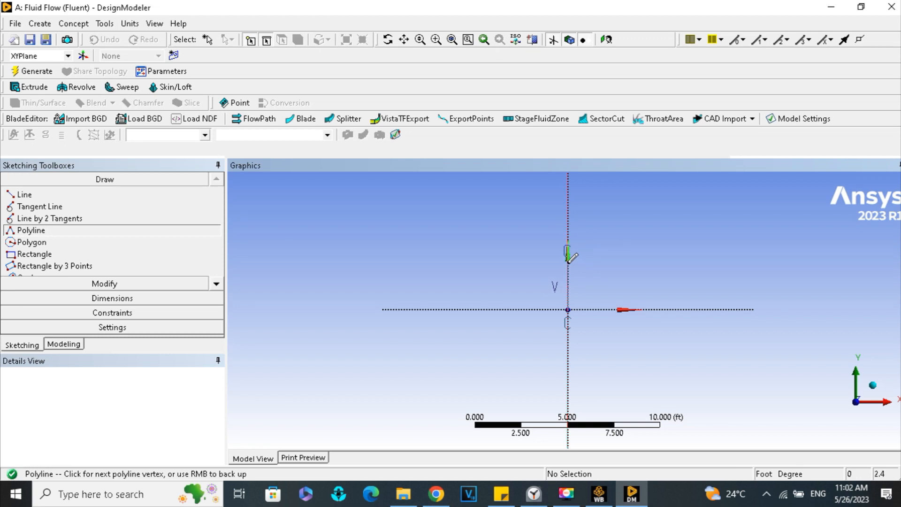
click(568, 287)
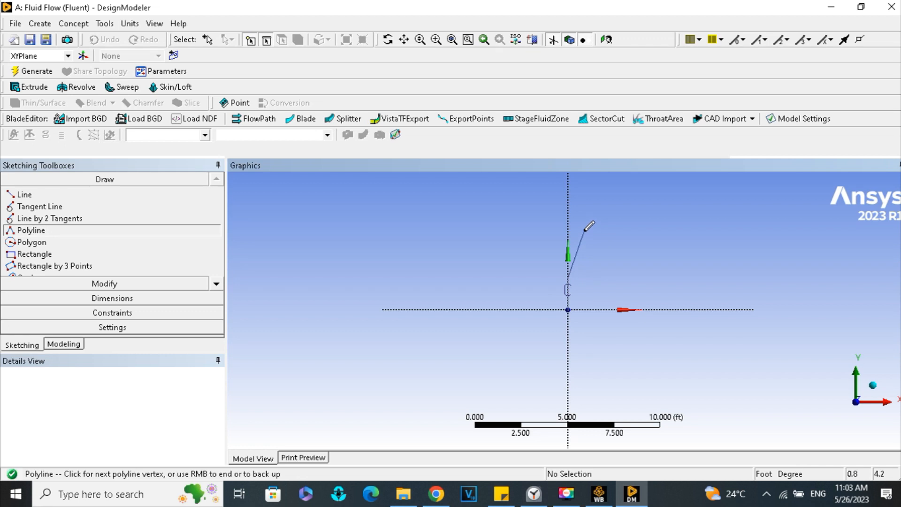
click(584, 230)
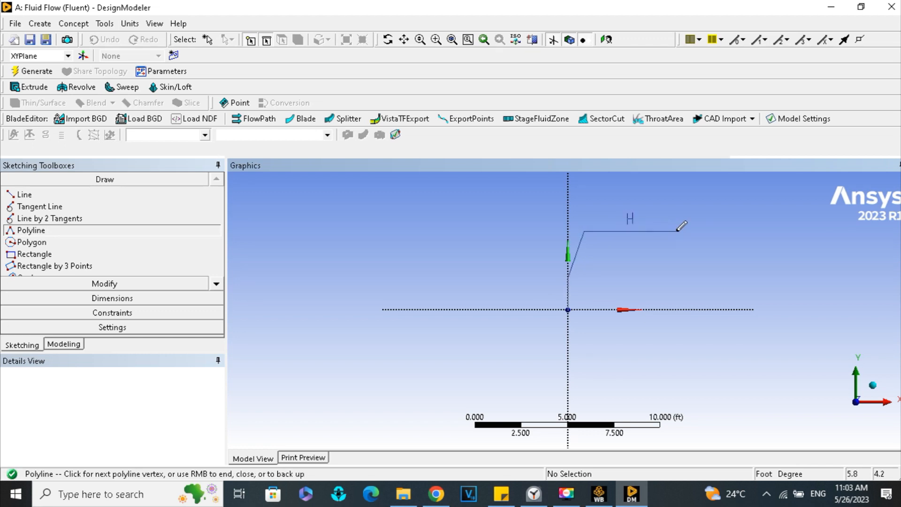
key(Escape)
click(680, 231)
click(712, 273)
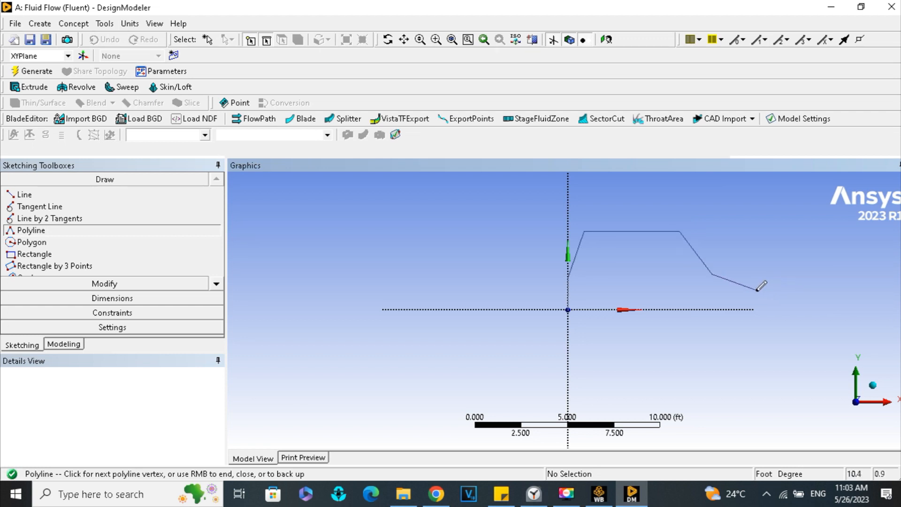
click(756, 290)
click(757, 309)
right_click(587, 297)
click(613, 128)
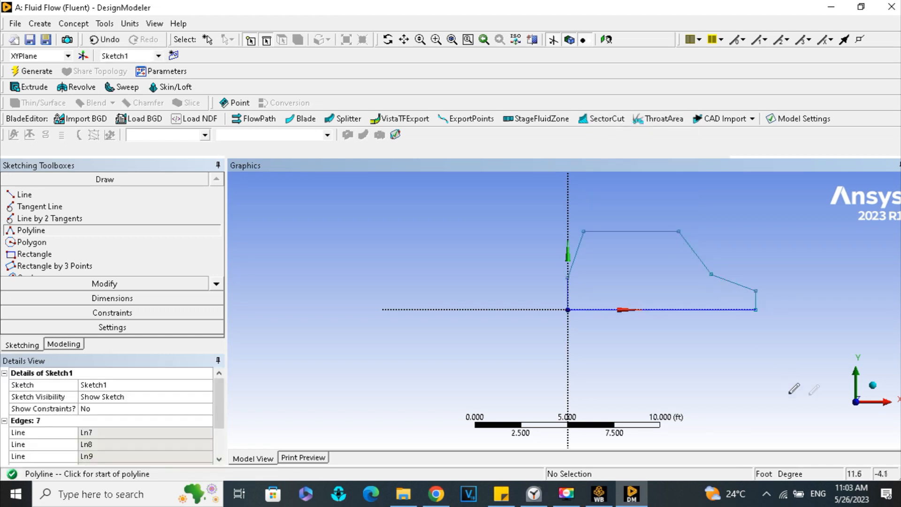
- Dimension the car profile's roof length, base length, and the heights of its right and left vertical edges
click(89, 298)
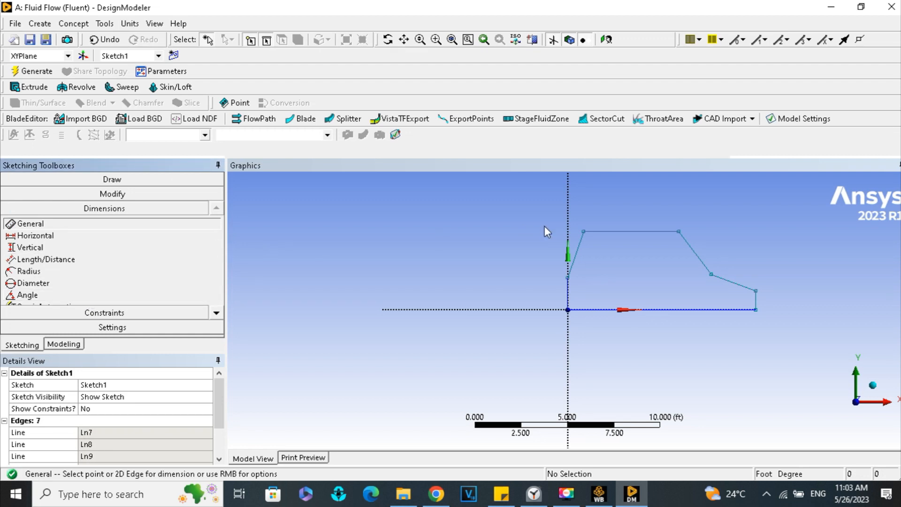
click(648, 231)
click(637, 216)
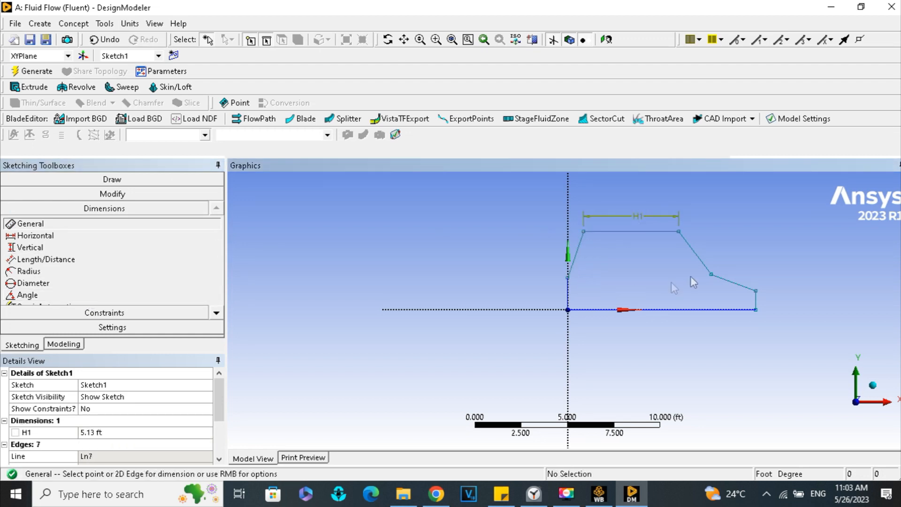
click(757, 300)
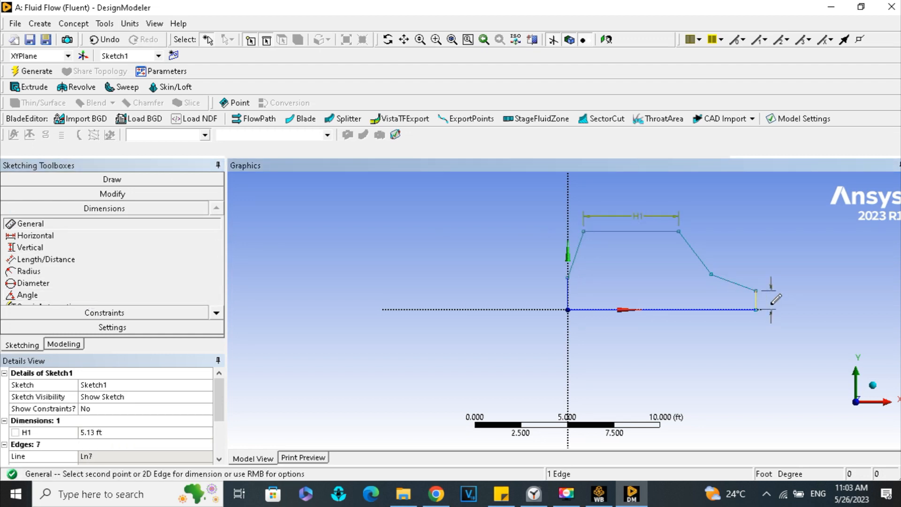
click(770, 302)
click(696, 310)
click(697, 325)
click(566, 292)
click(552, 287)
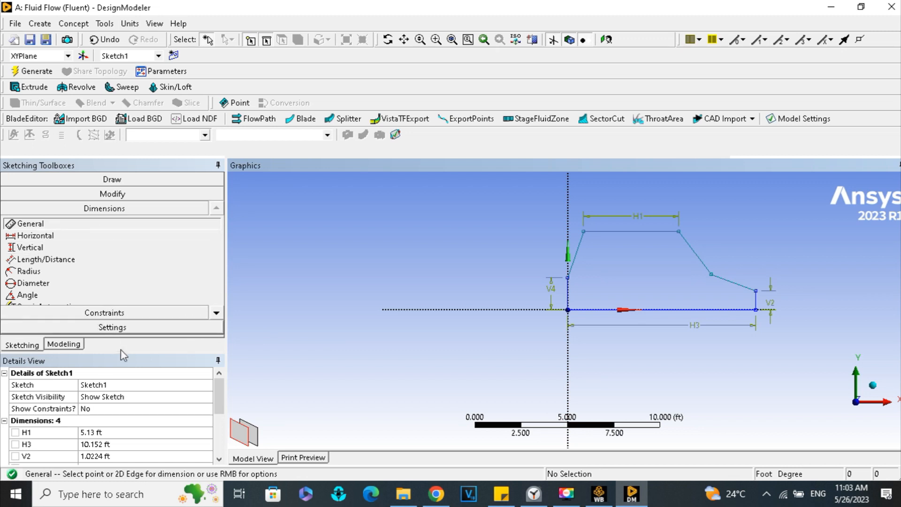
- Set the length of the car profile's roof line to 3.5 ft
drag(221, 402, 221, 413)
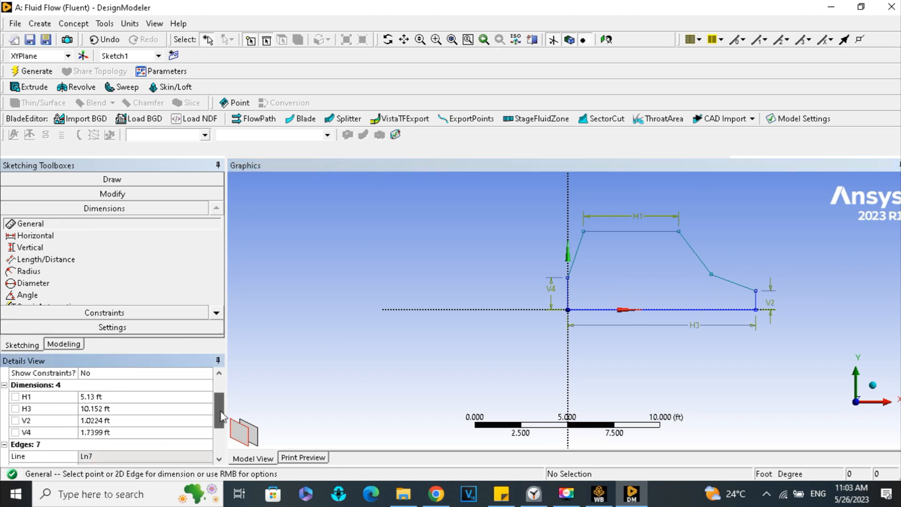
click(142, 395)
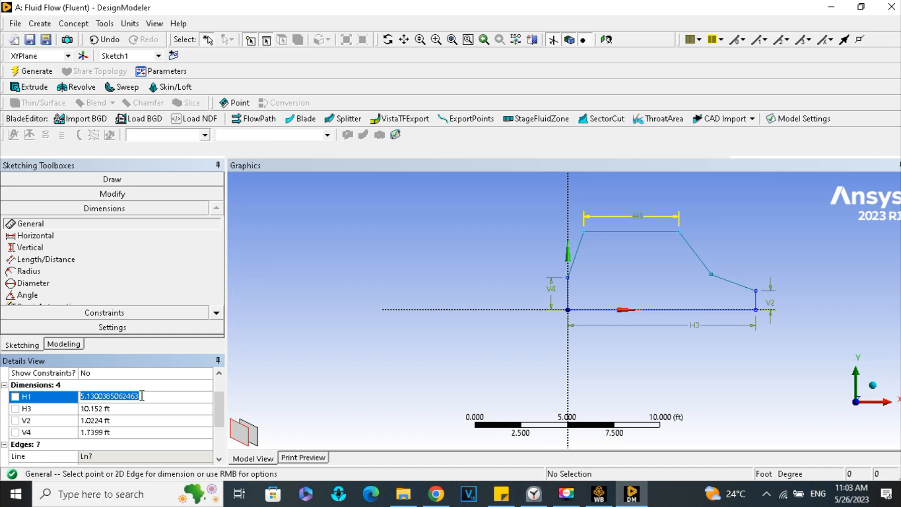
text(3)
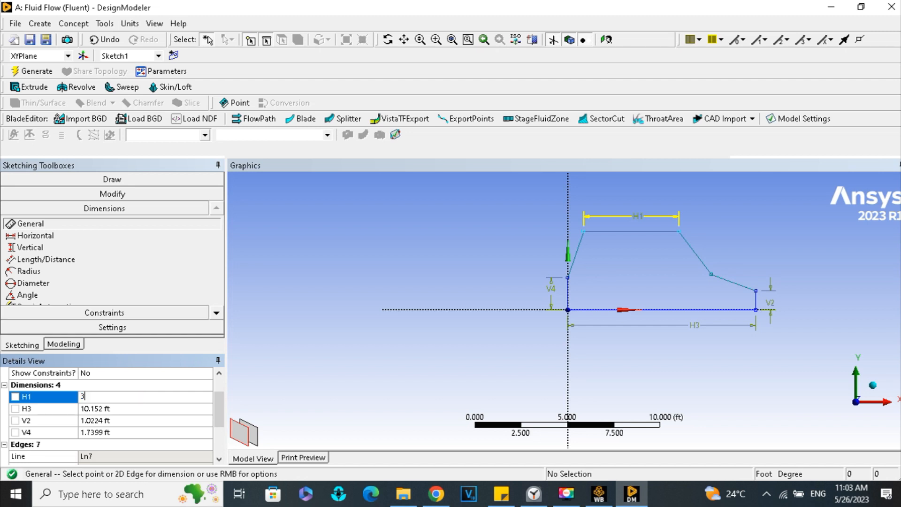
text(.5)
key(Return)
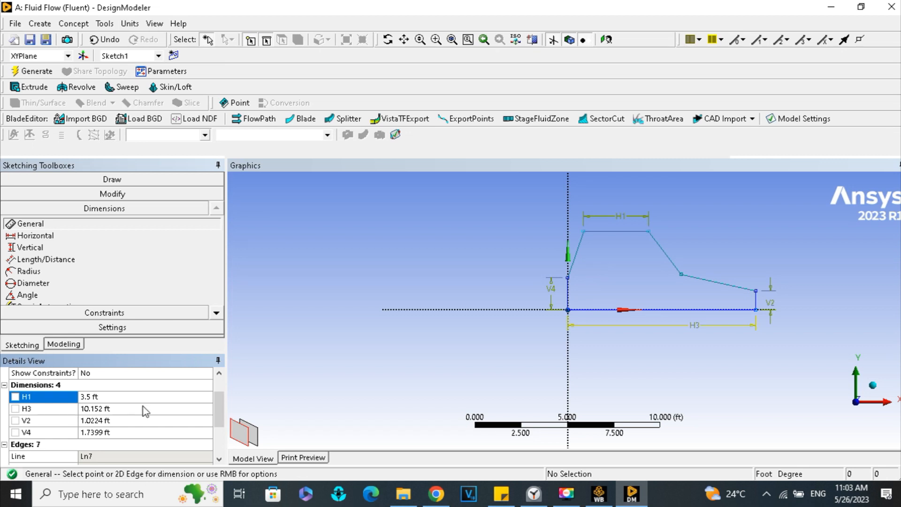
- Set the car profile's base length to 8 ft and its right vertical edge to 1.5 ft
click(144, 407)
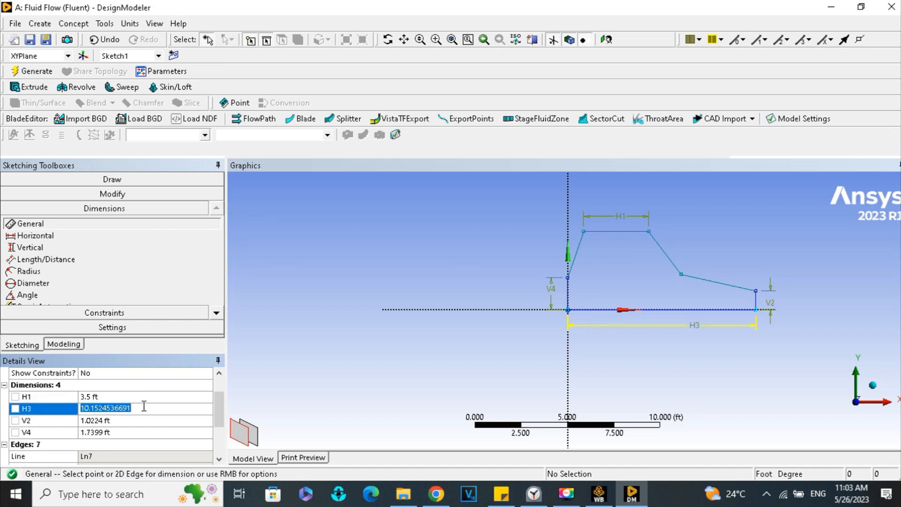
text(8)
key(Return)
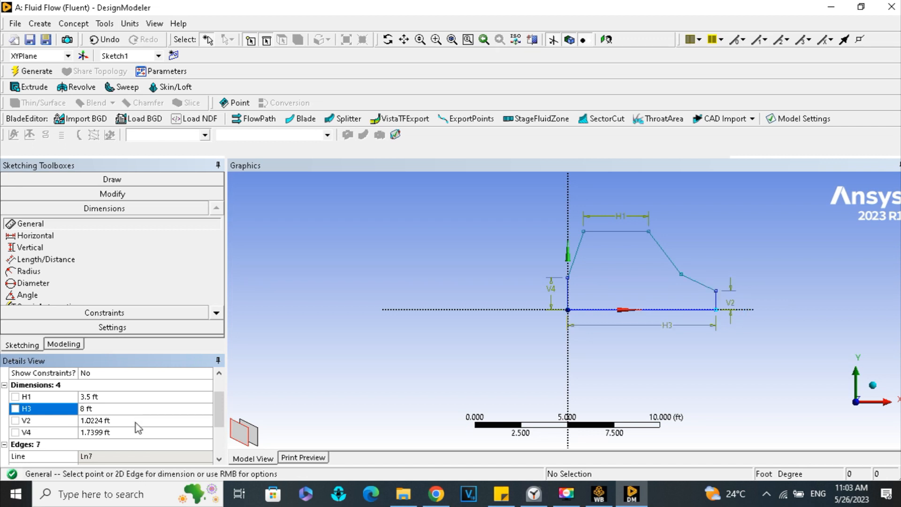
click(136, 422)
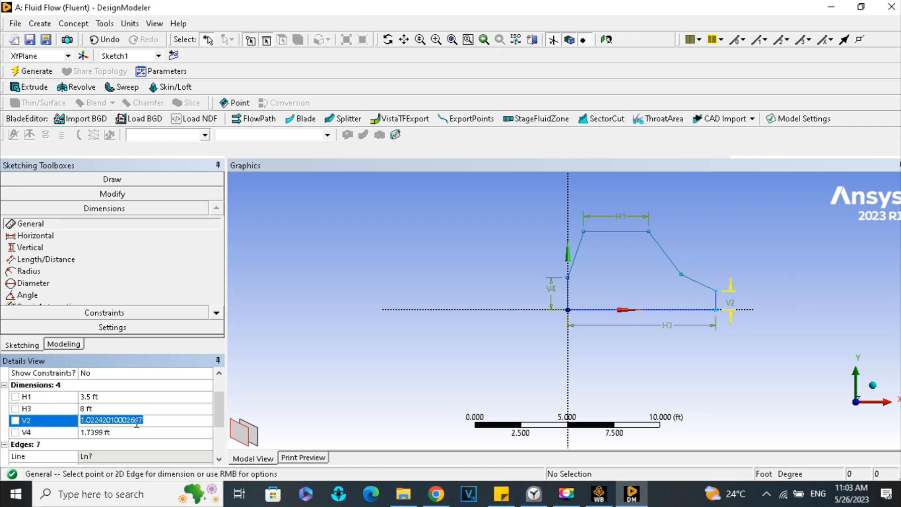
text(1.5)
key(Return)
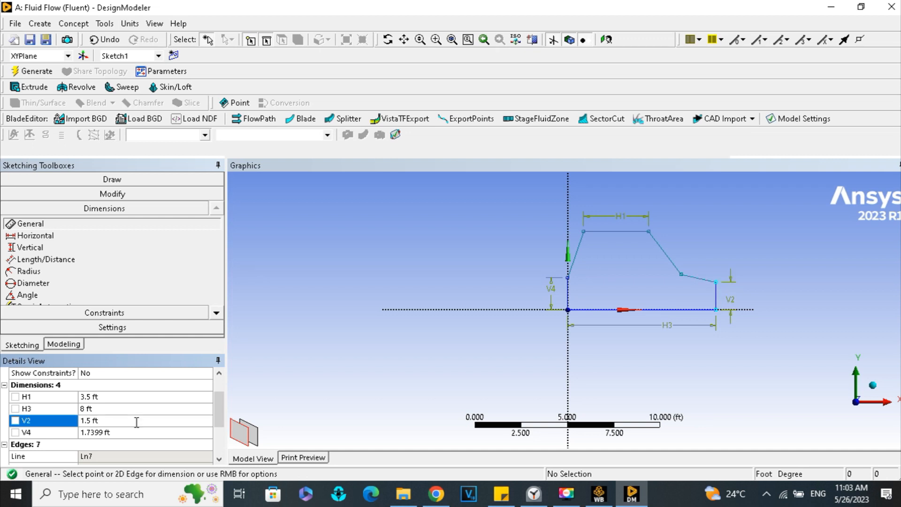
- Set the car profile's left vertical edge to 2 ft and its base length to 9 ft
click(120, 430)
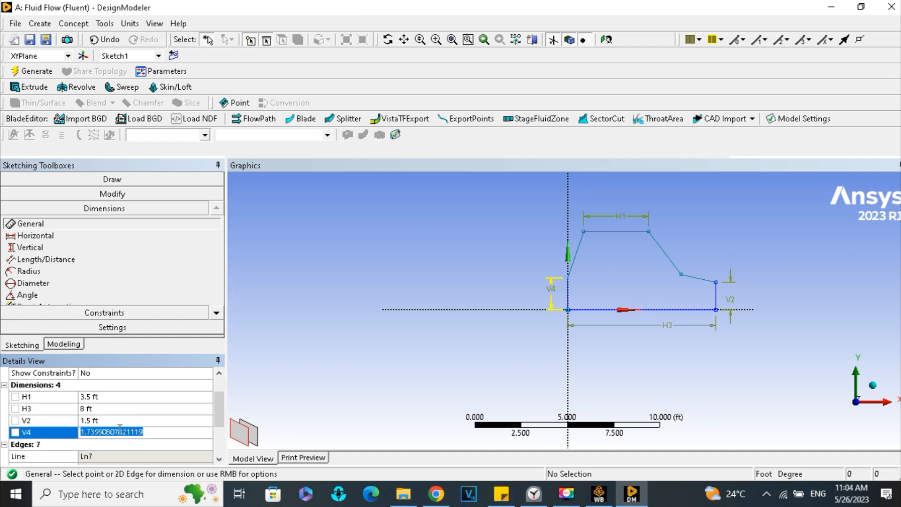
text(2)
key(Return)
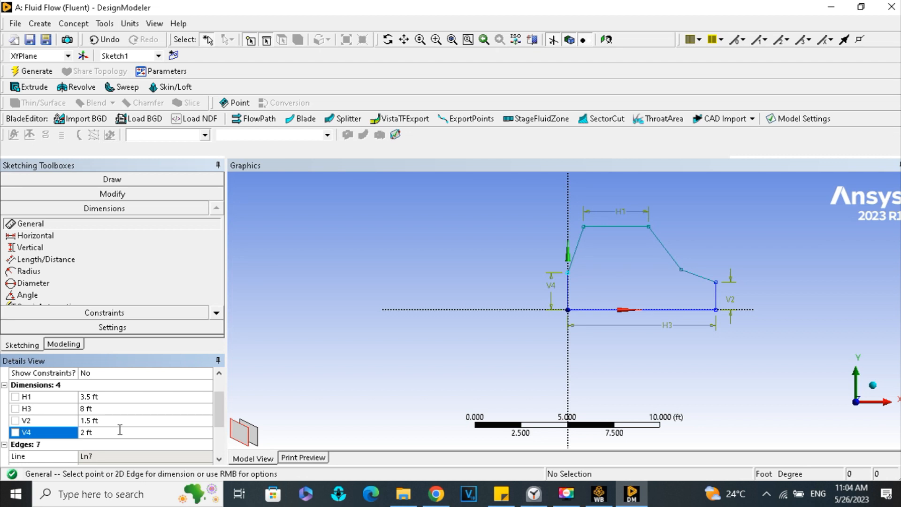
click(108, 407)
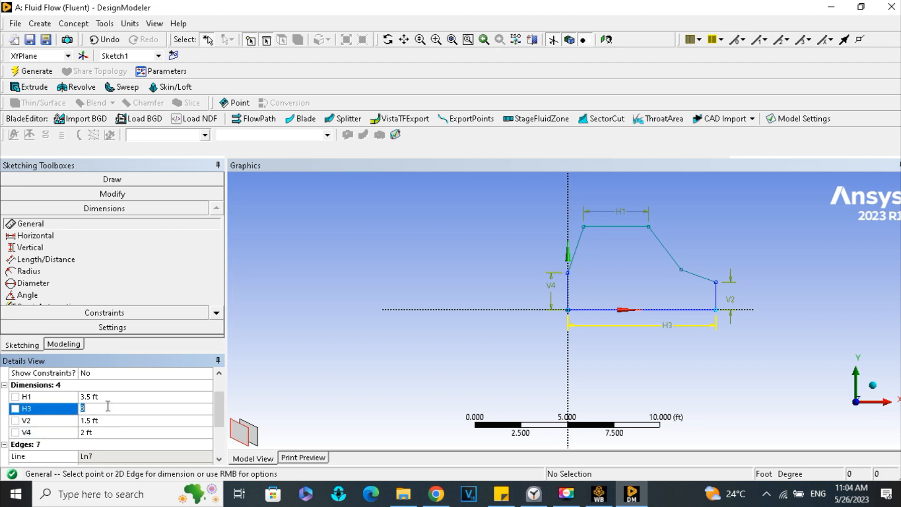
key(Return)
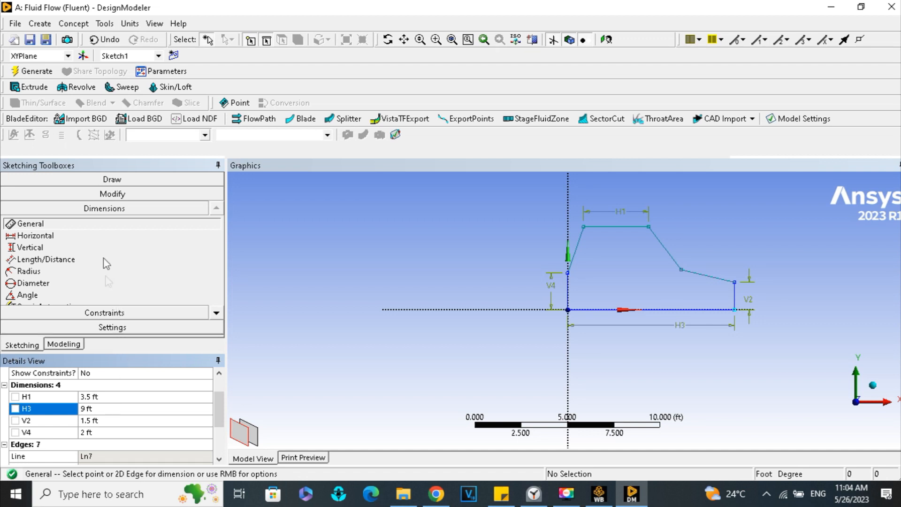
- Draw two wheel circles centred on the car's base line, the left one about 1.4 ft in diameter and about 1.6 ft from the origin
click(111, 179)
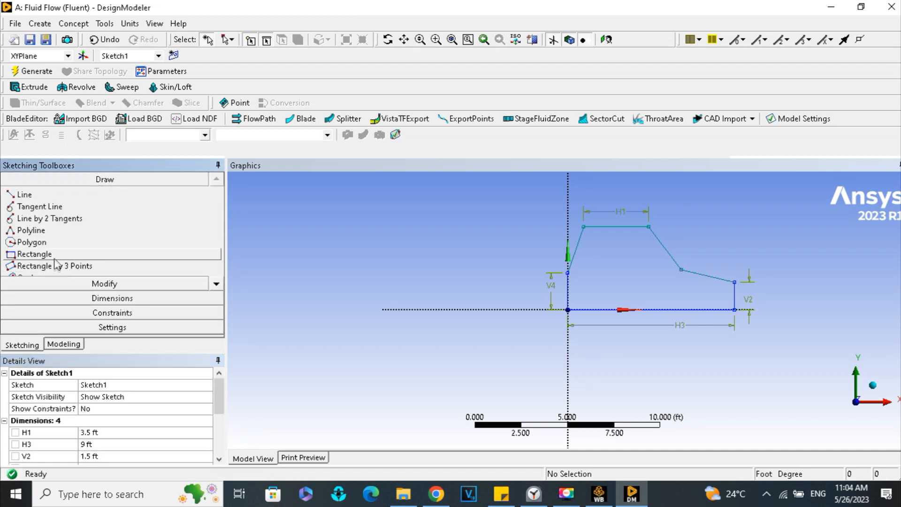
click(216, 285)
click(217, 284)
click(216, 284)
click(46, 255)
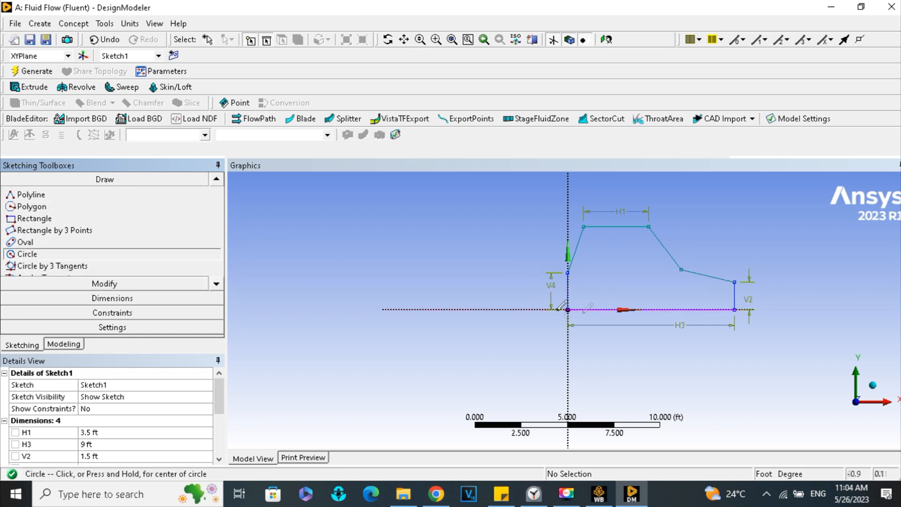
click(599, 310)
click(602, 296)
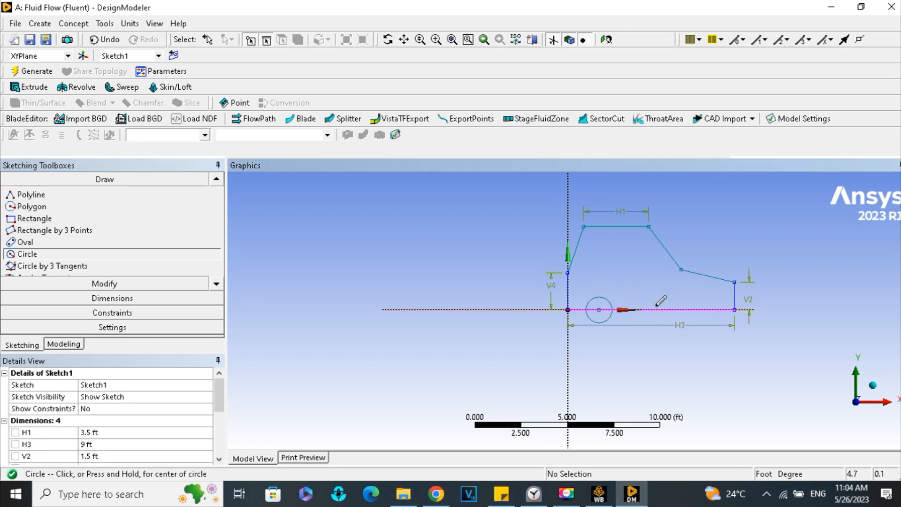
click(666, 310)
click(667, 297)
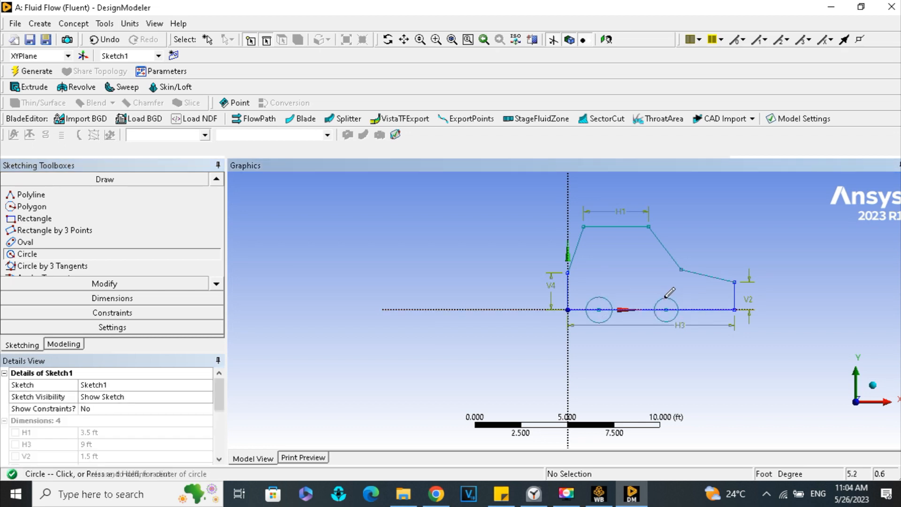
- Add a diameter dimension to each of the two wheel circles on the car's base line
click(130, 298)
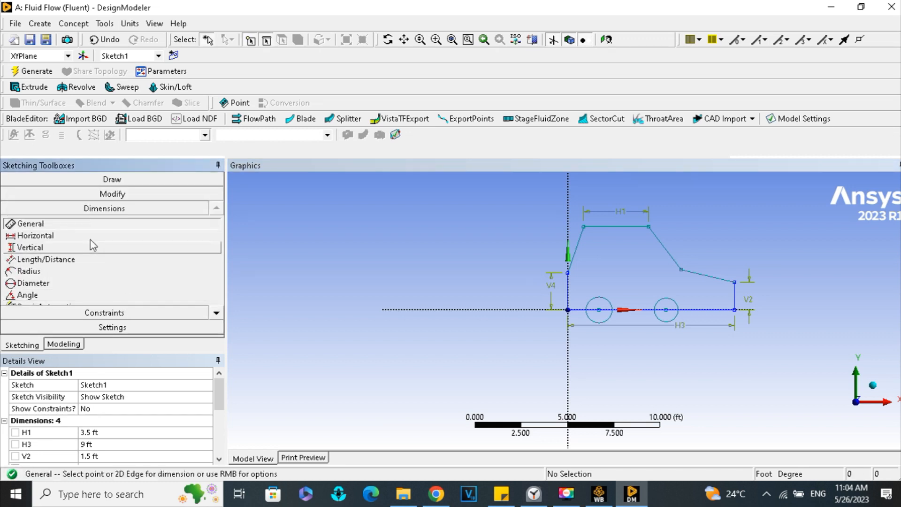
click(601, 300)
click(628, 287)
click(668, 298)
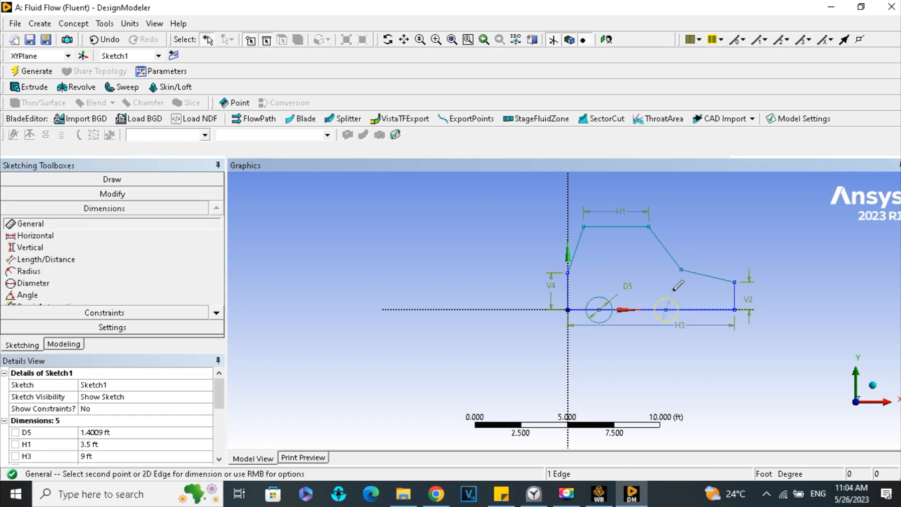
click(683, 287)
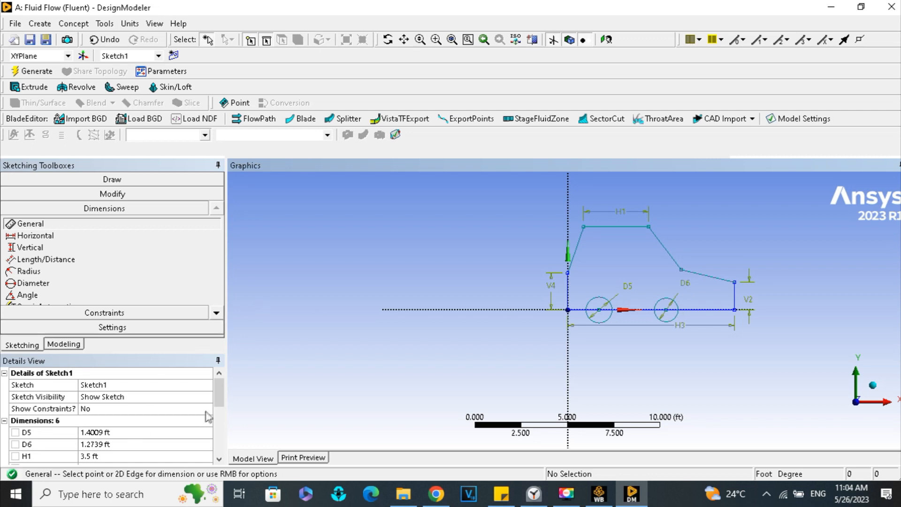
- Set the diameters of both wheel circles to 1.5 ft
scroll(225, 399, down, 1)
click(131, 419)
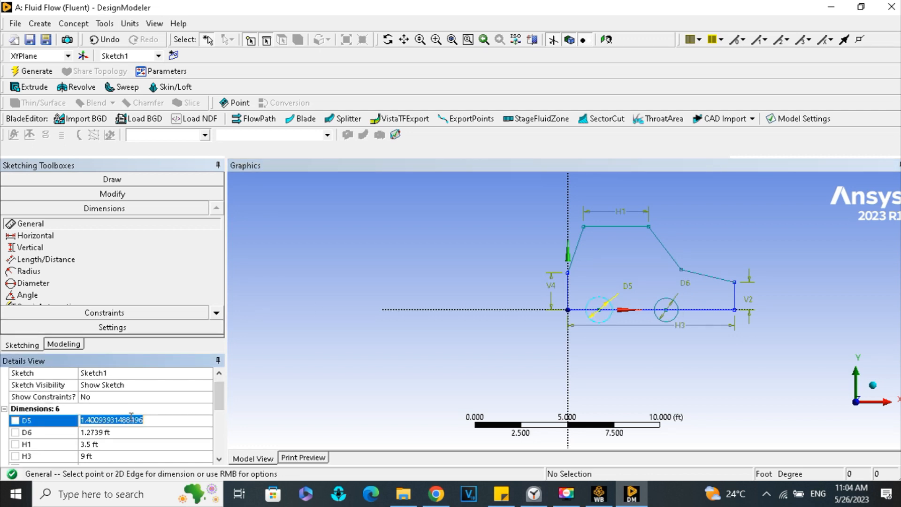
text(1)
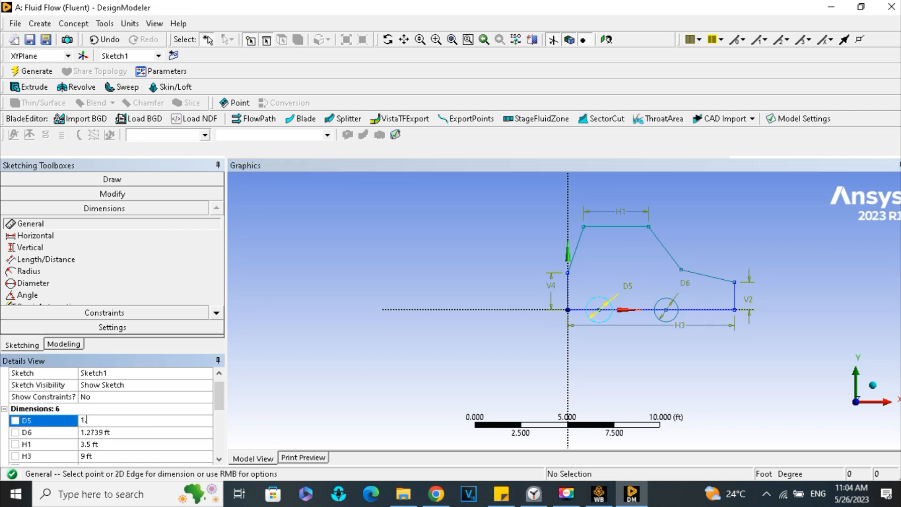
text(.5)
key(Return)
click(127, 434)
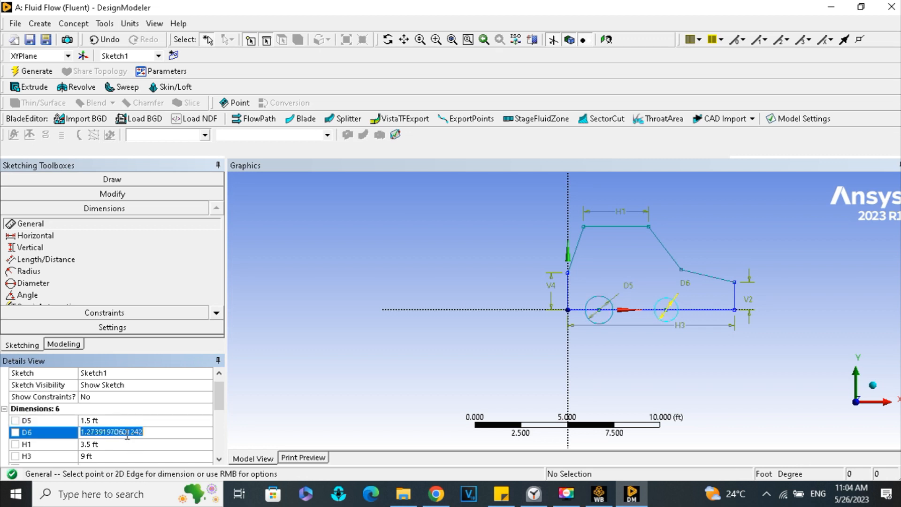
text(1.5)
key(Return)
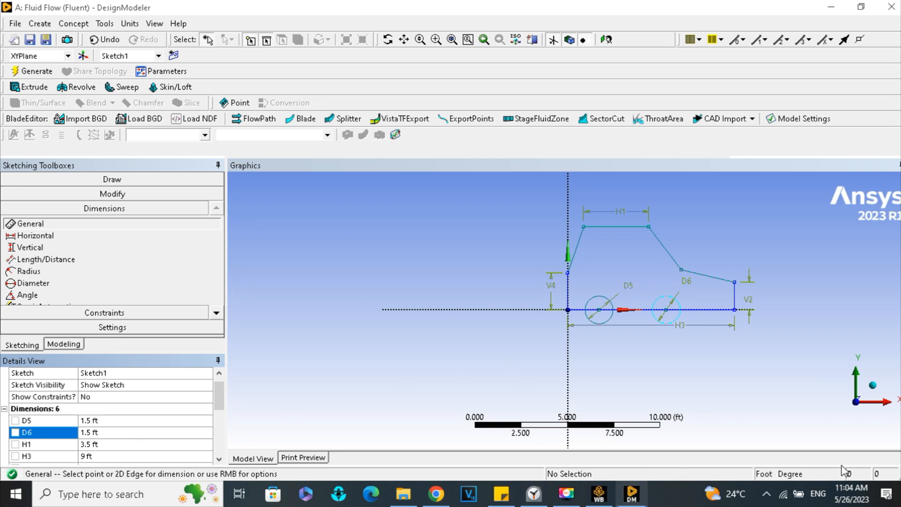
- Trim the car's base line segments that lie inside the two wheel circles
click(105, 195)
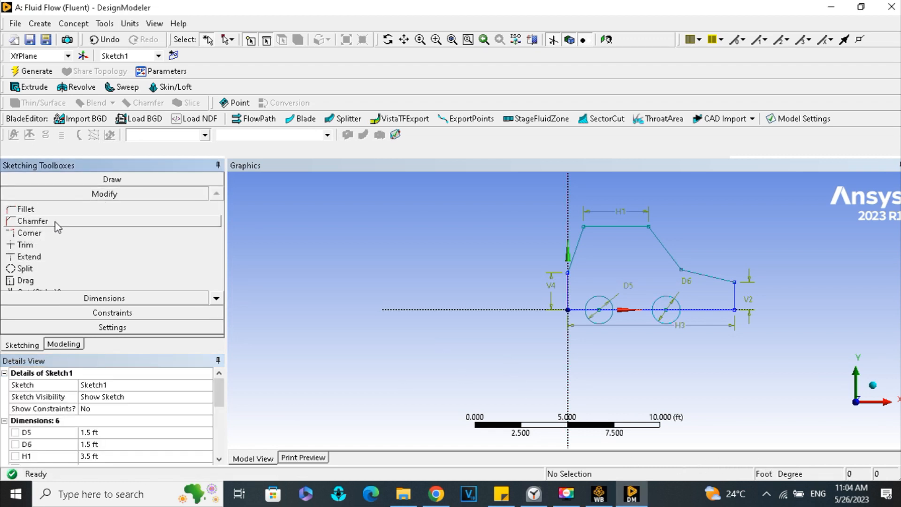
click(56, 246)
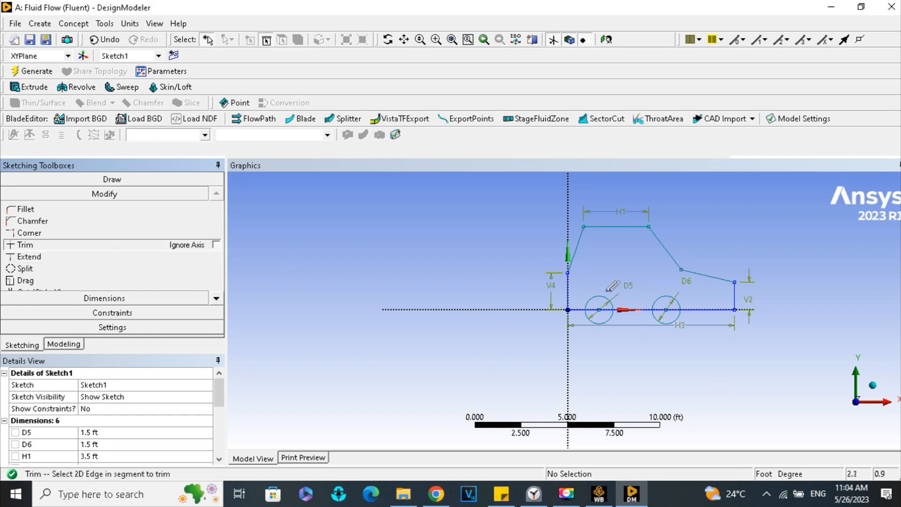
scroll(610, 305, up, 2)
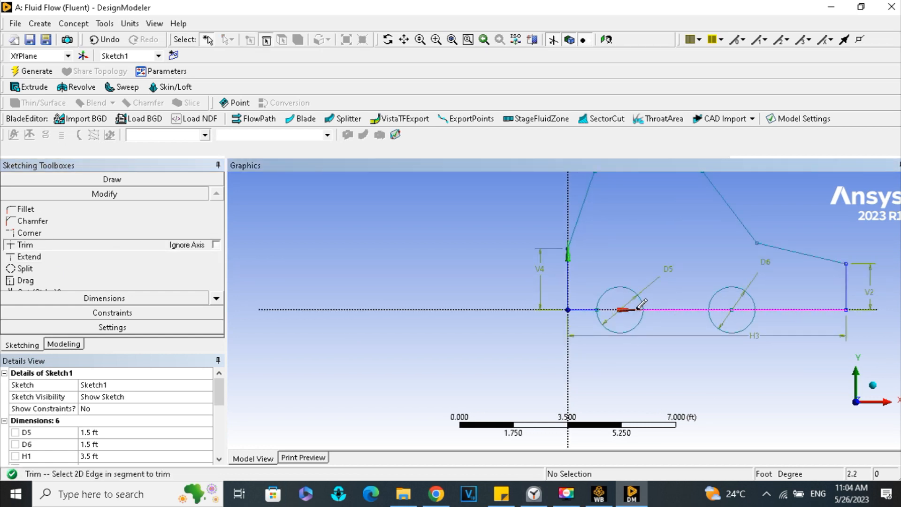
click(727, 309)
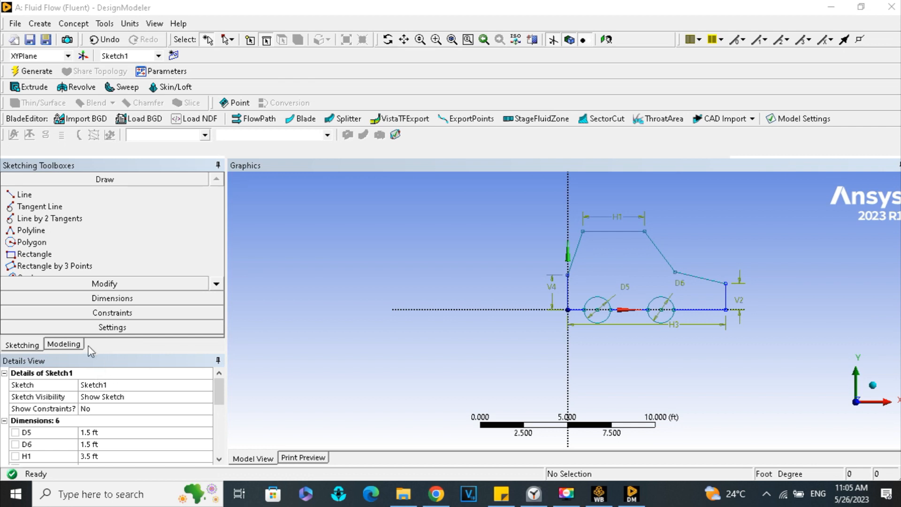
- Extrude Sketch1 with Add Material, normal direction and a fixed depth of 5 ft, and generate it
click(77, 345)
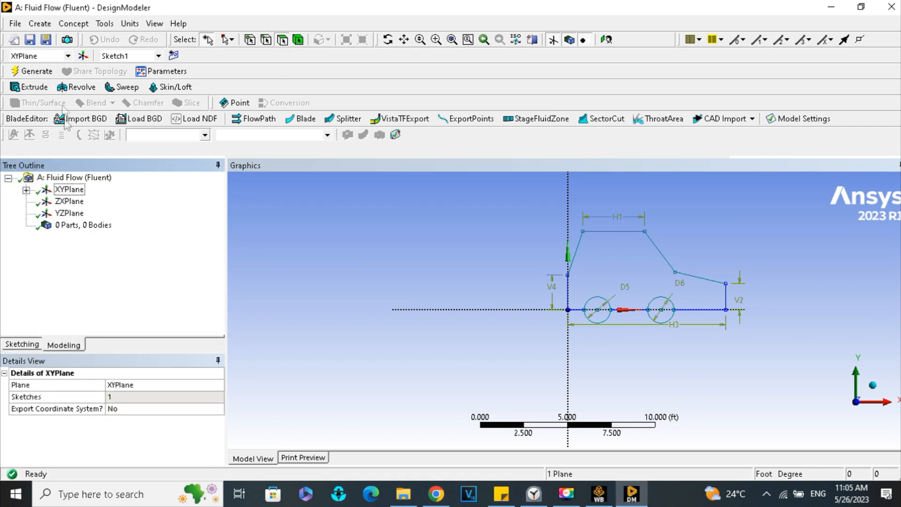
click(29, 87)
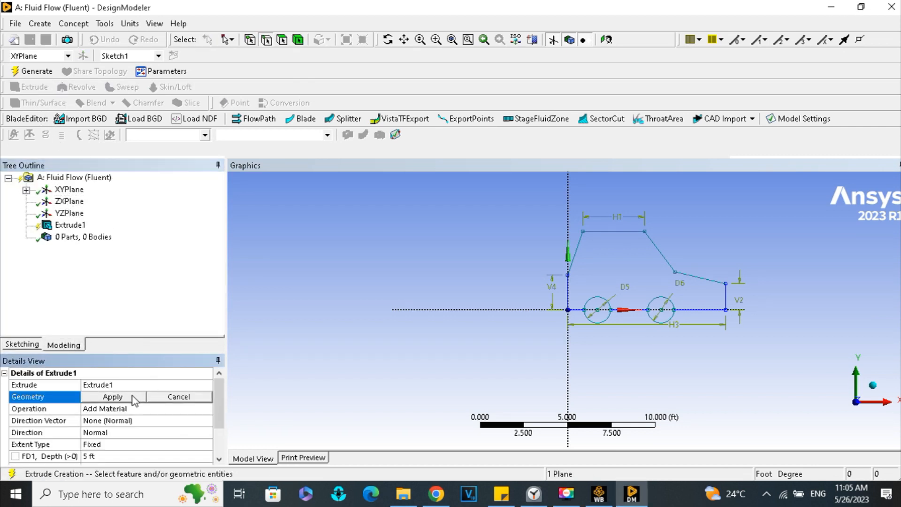
click(133, 398)
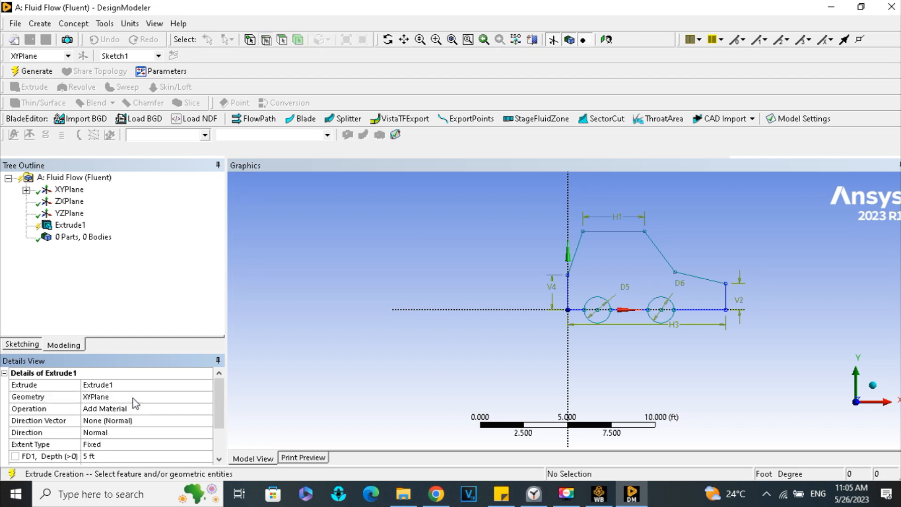
click(133, 398)
click(26, 190)
click(87, 201)
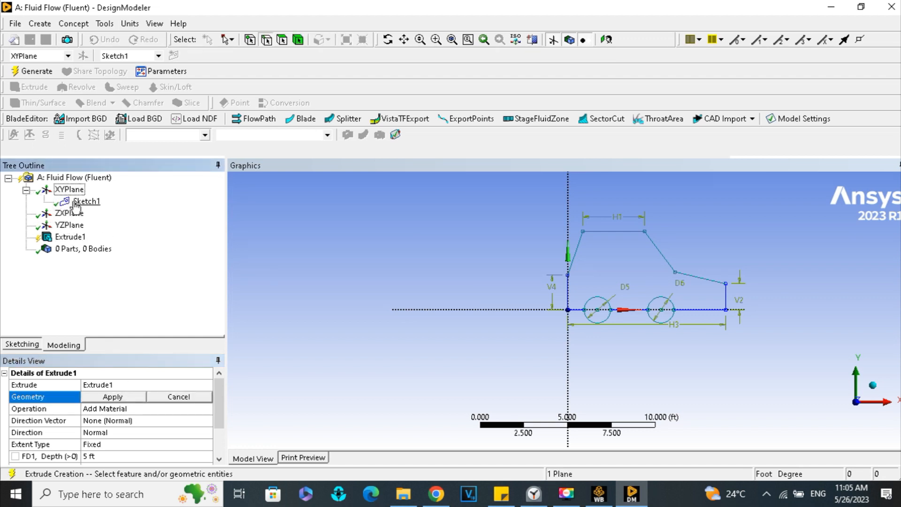
click(127, 399)
scroll(130, 404, down, 1)
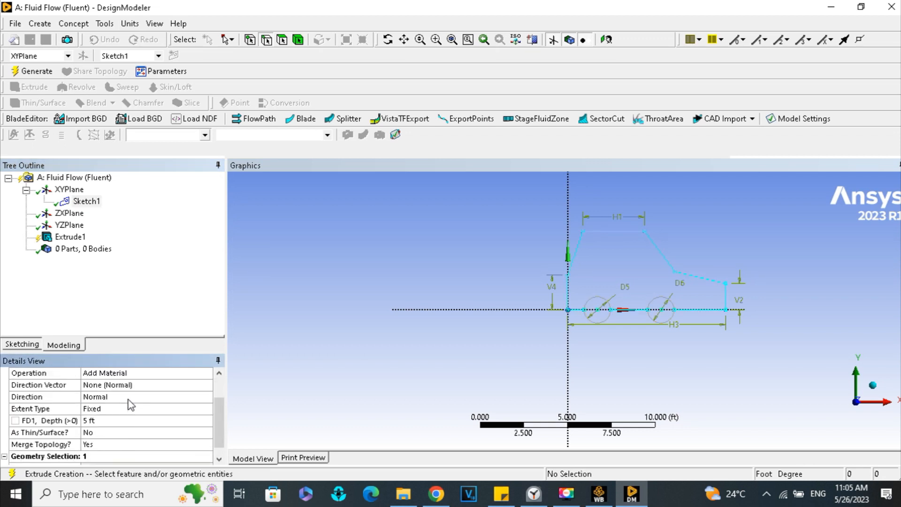
click(32, 71)
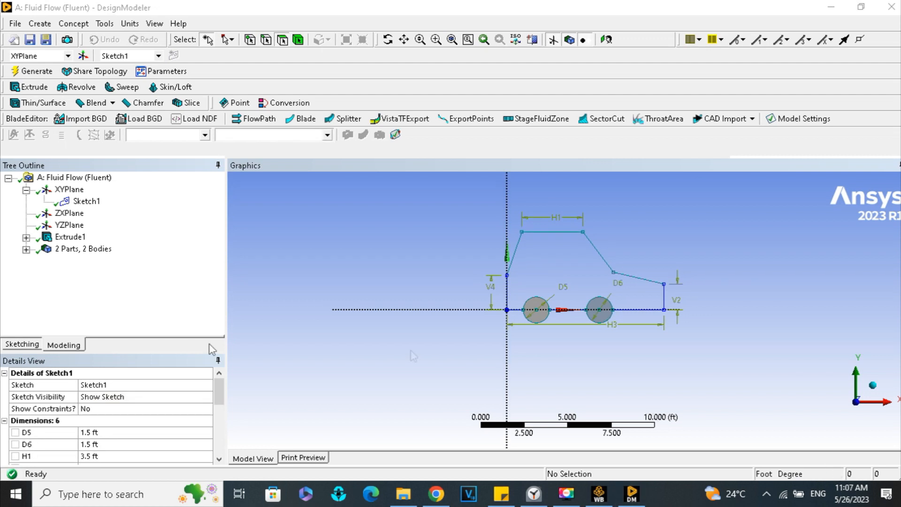
- Trim away the upper halves of both wheel circles in Sketch1 and regenerate the extrusion
right_click(86, 201)
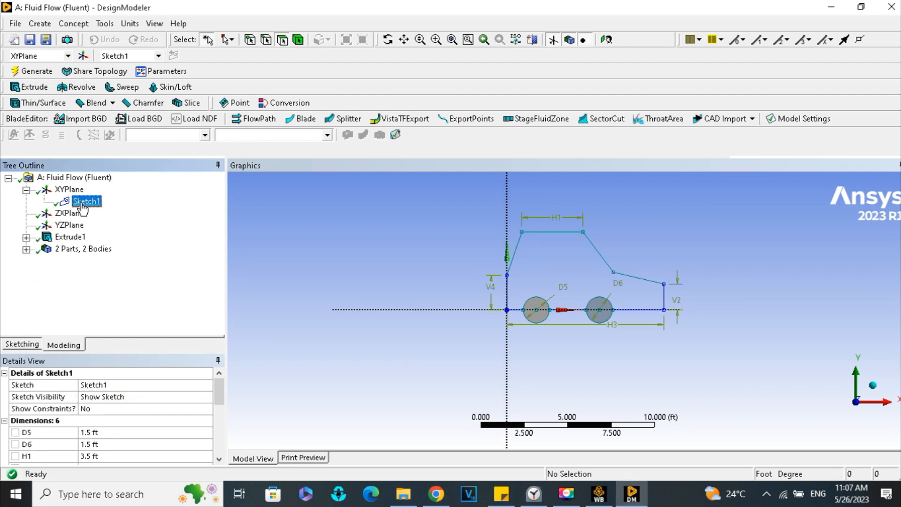
click(33, 346)
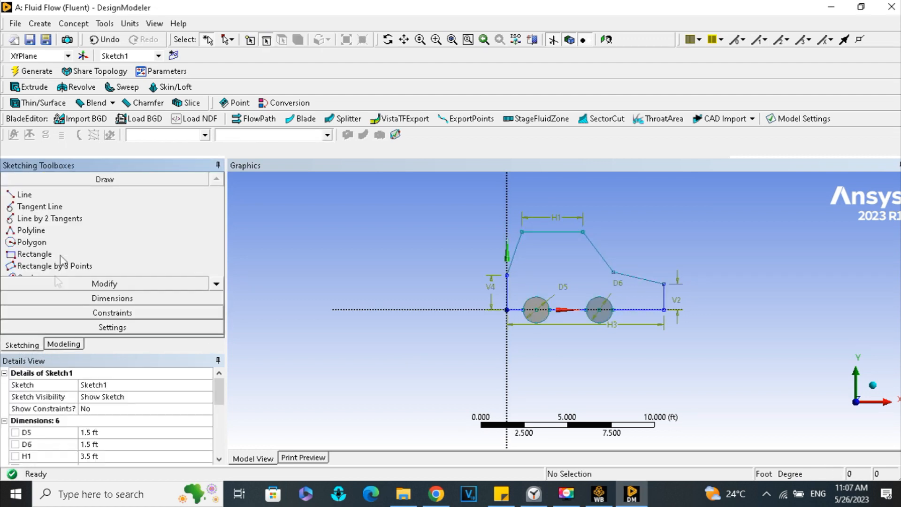
click(103, 300)
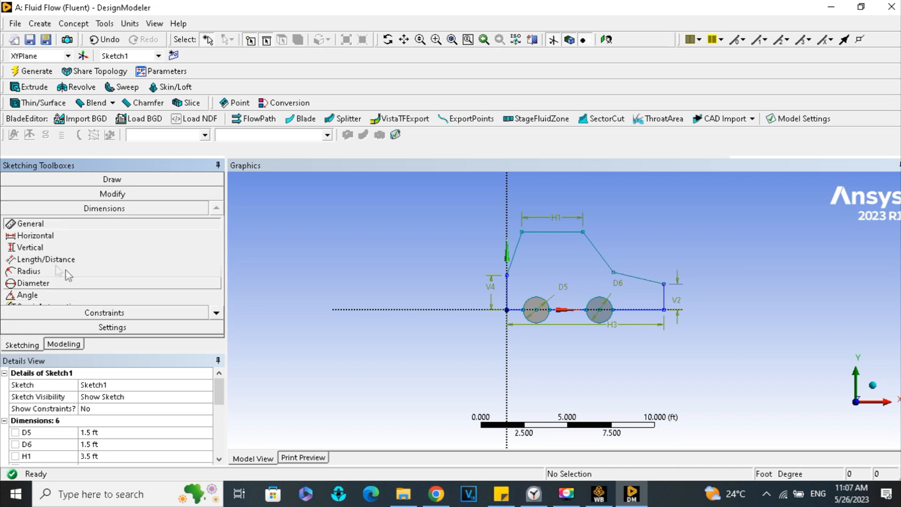
click(112, 196)
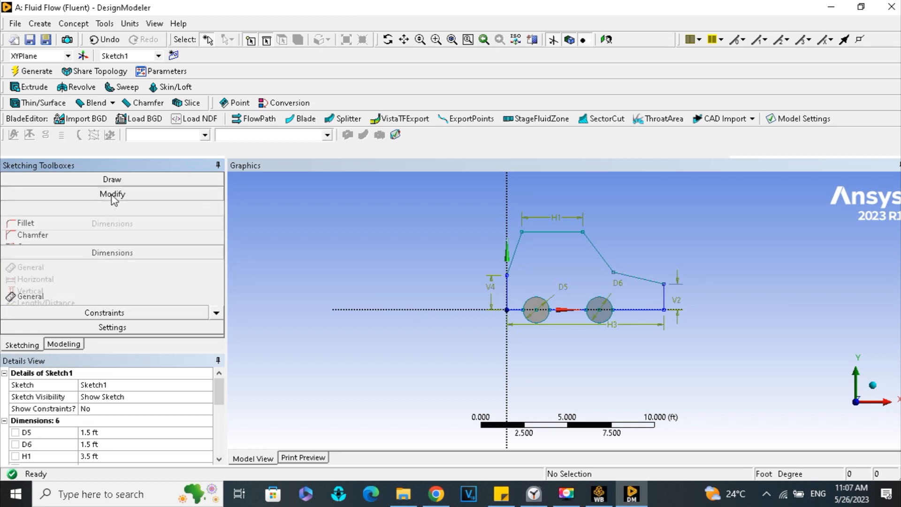
click(48, 244)
scroll(568, 307, up, 3)
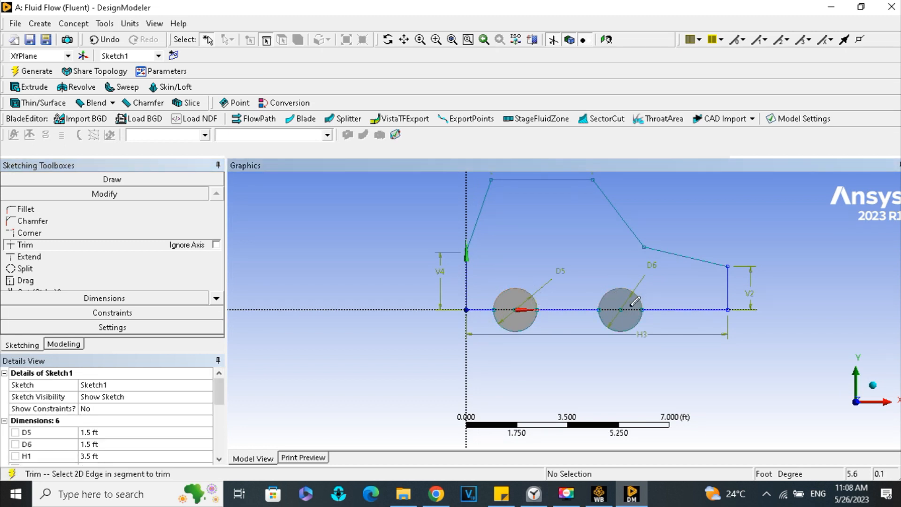
scroll(635, 296, up, 5)
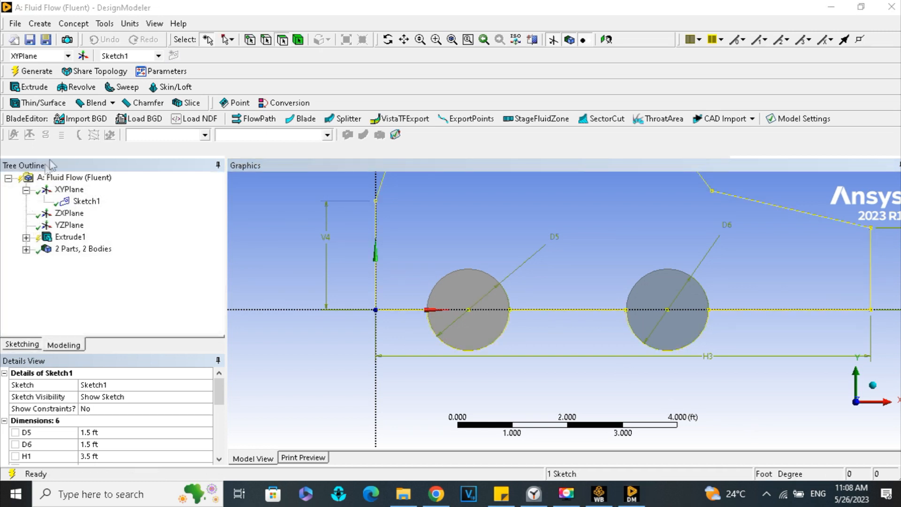
click(32, 71)
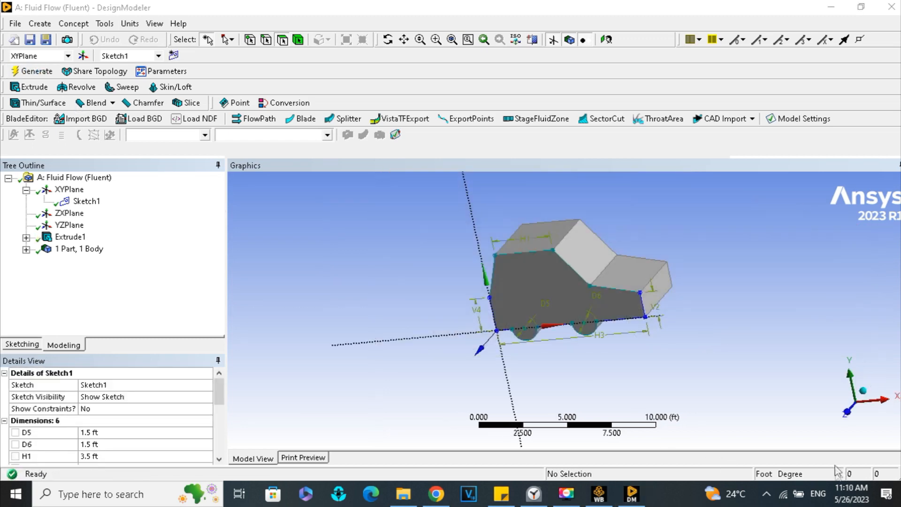
- Start a box-shaped enclosure with non-uniform cushion around the extruded car body
middle_drag(686, 308, 716, 295)
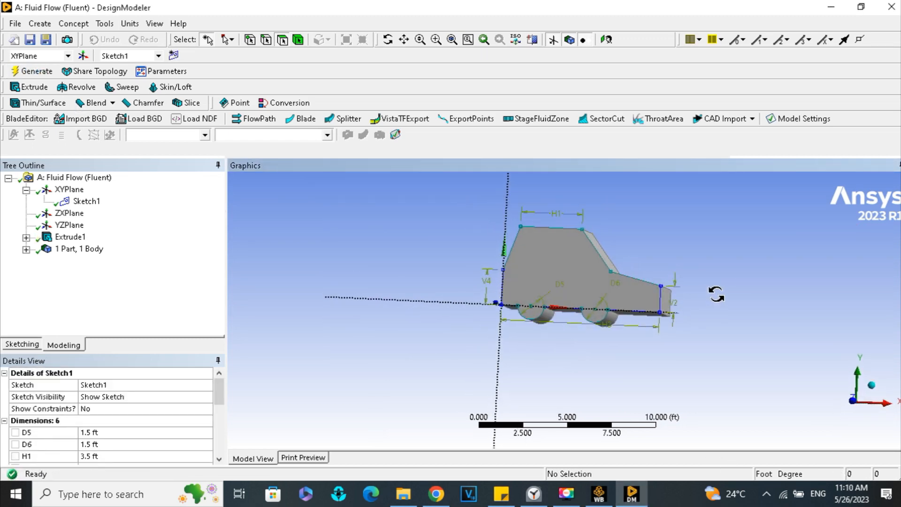
click(46, 26)
mouse_move(81, 29)
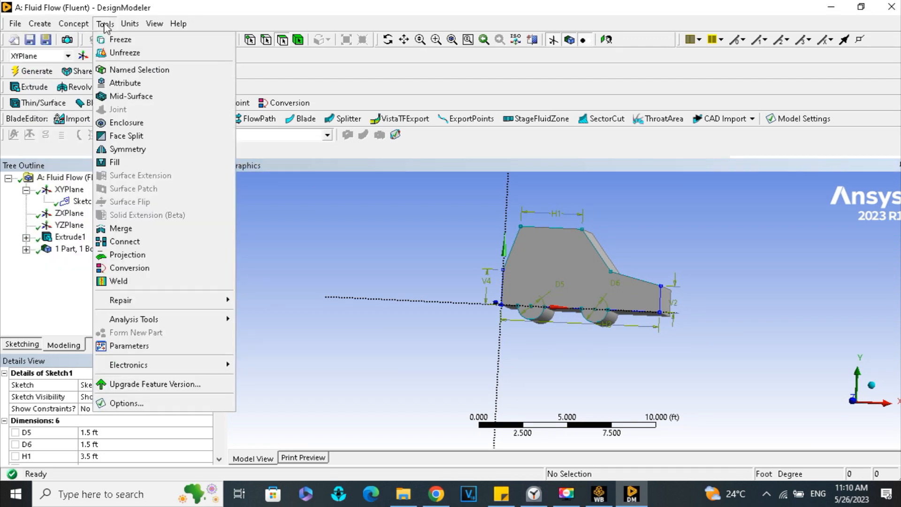
click(124, 123)
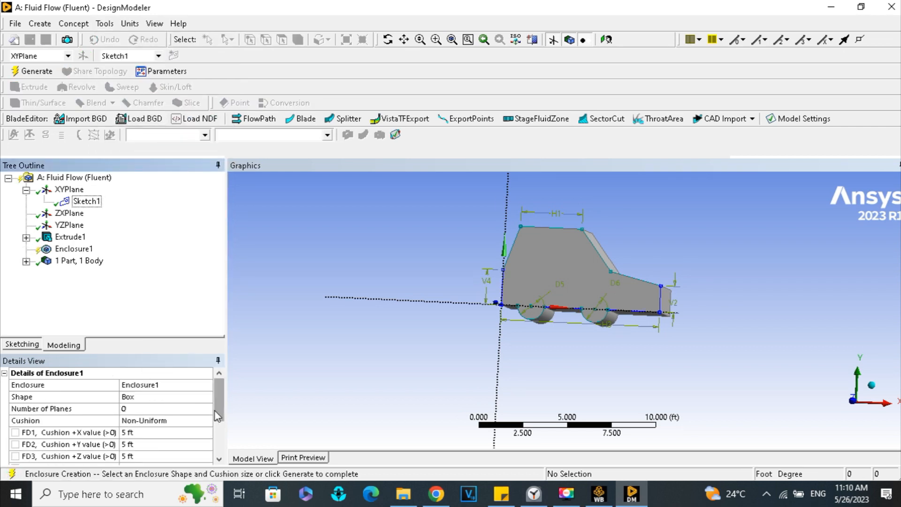
click(221, 441)
scroll(188, 423, up, 3)
- Set the enclosure's +X, +Y and +Z cushion values to 3 ft
click(131, 409)
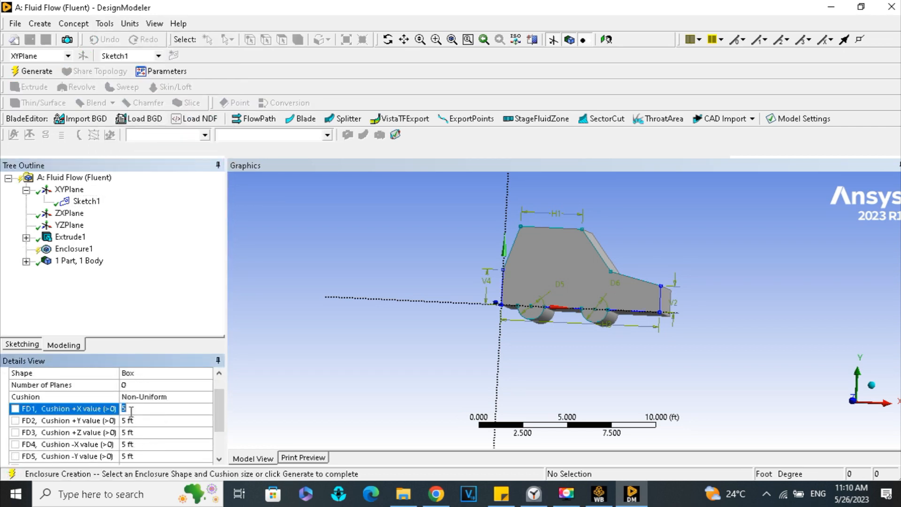
scroll(132, 413, down, 1)
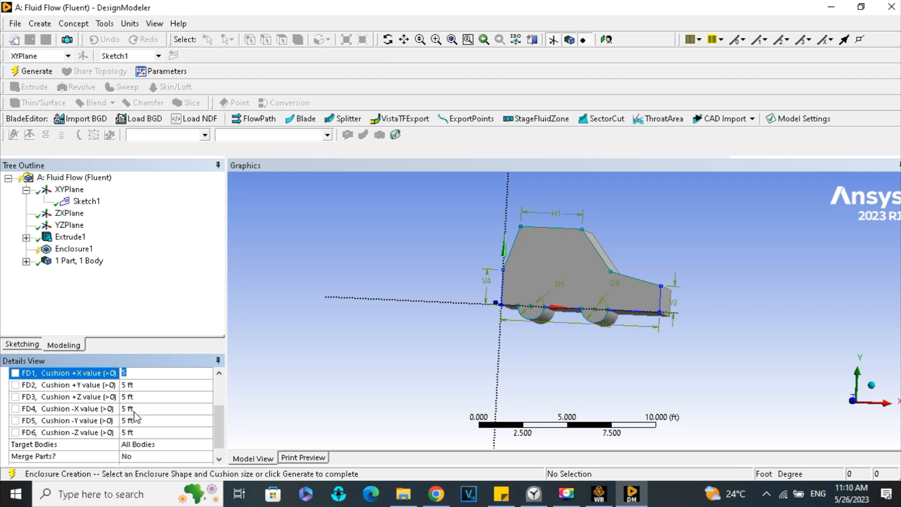
text(4)
key(BackSpace)
text(3)
click(127, 386)
text(3)
click(130, 399)
text(3)
- Set the enclosure's -X, -Y and -Z cushion values to 3 ft and generate the enclosure
click(132, 409)
text(3)
click(133, 421)
text(3)
click(133, 433)
text(3)
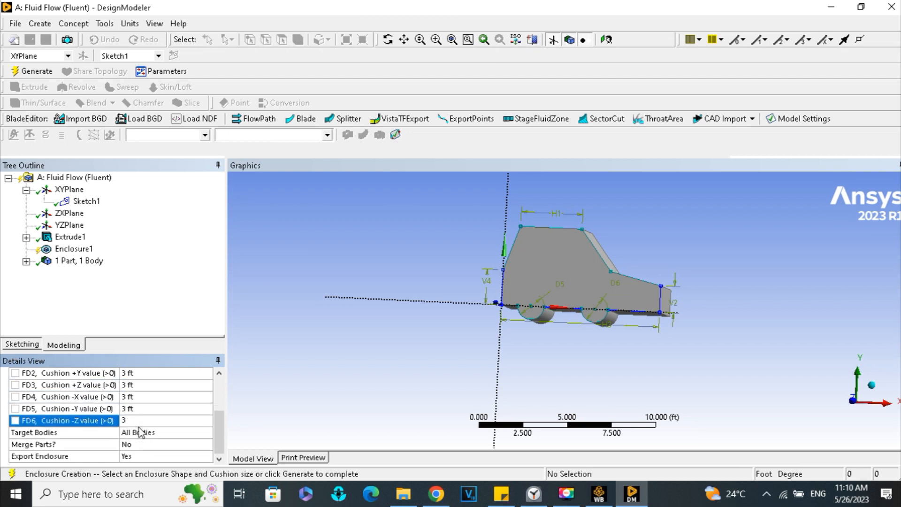
click(145, 437)
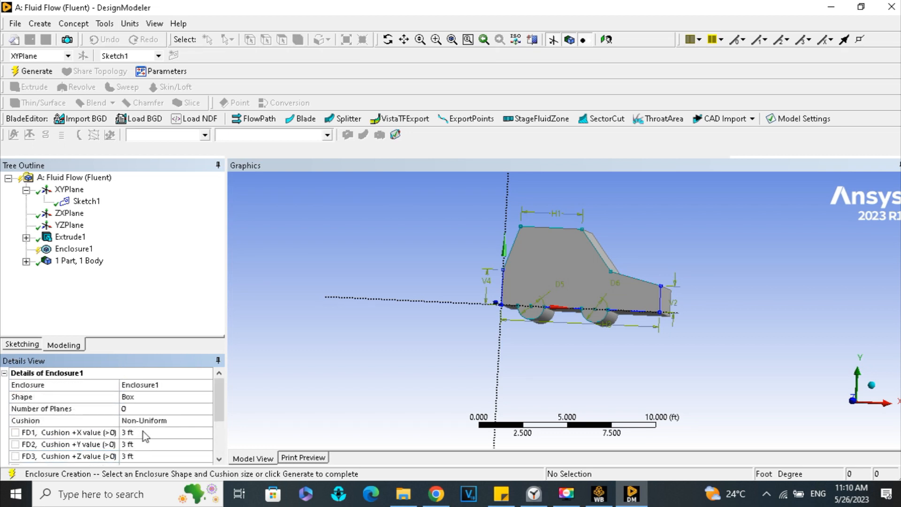
click(31, 72)
- Start a Boolean feature with its operation set to Subtract
middle_drag(651, 328, 634, 338)
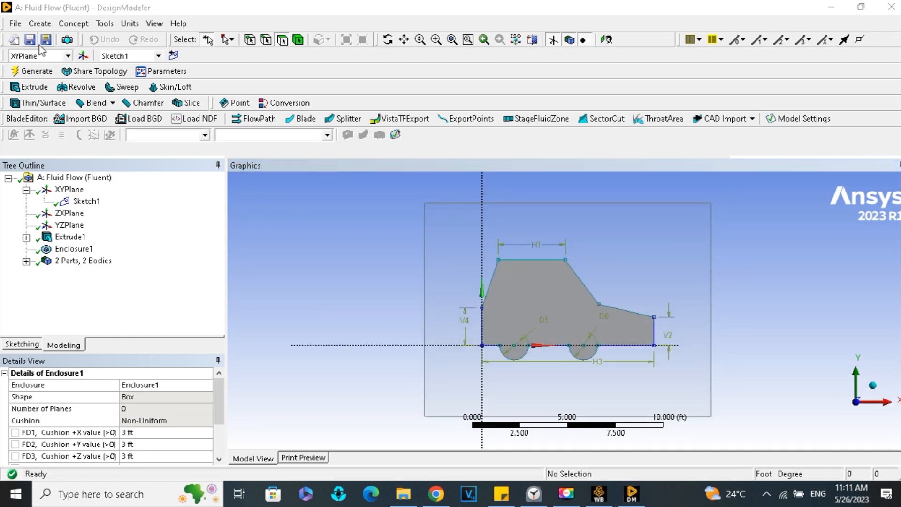
click(40, 24)
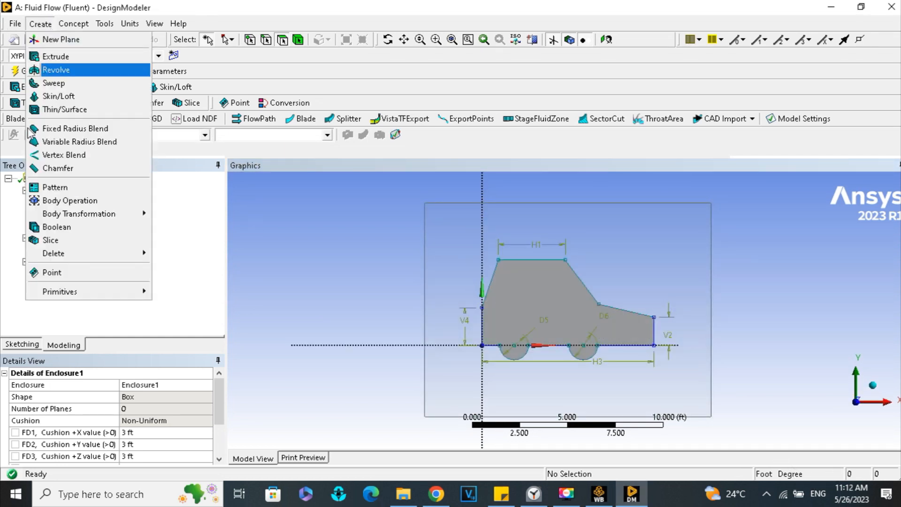
click(59, 228)
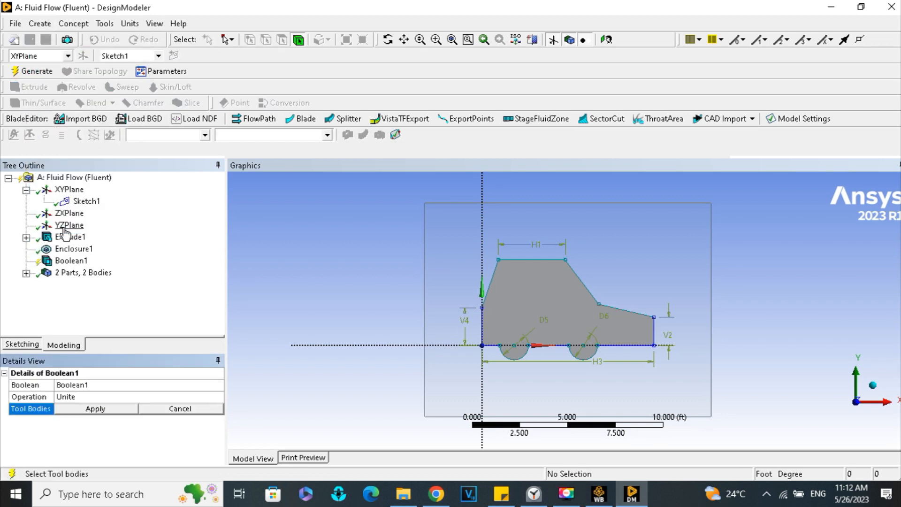
click(121, 397)
click(219, 398)
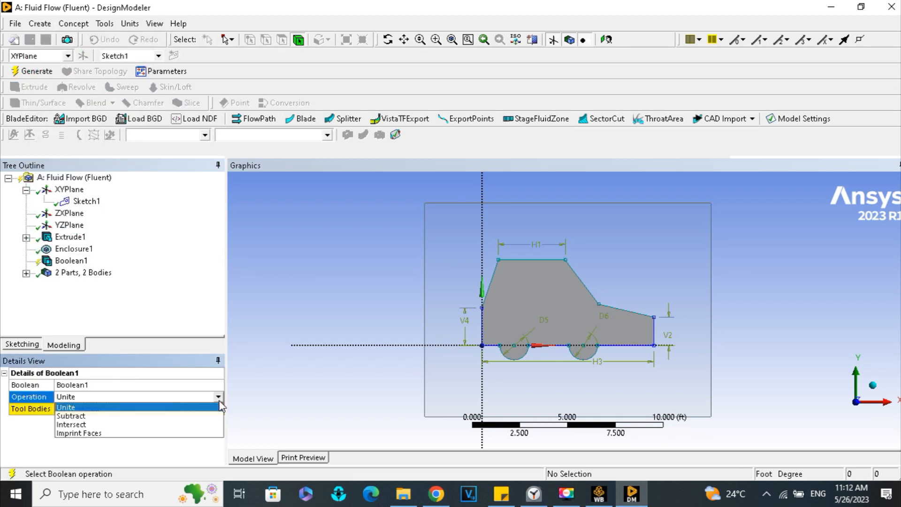
click(164, 416)
click(146, 414)
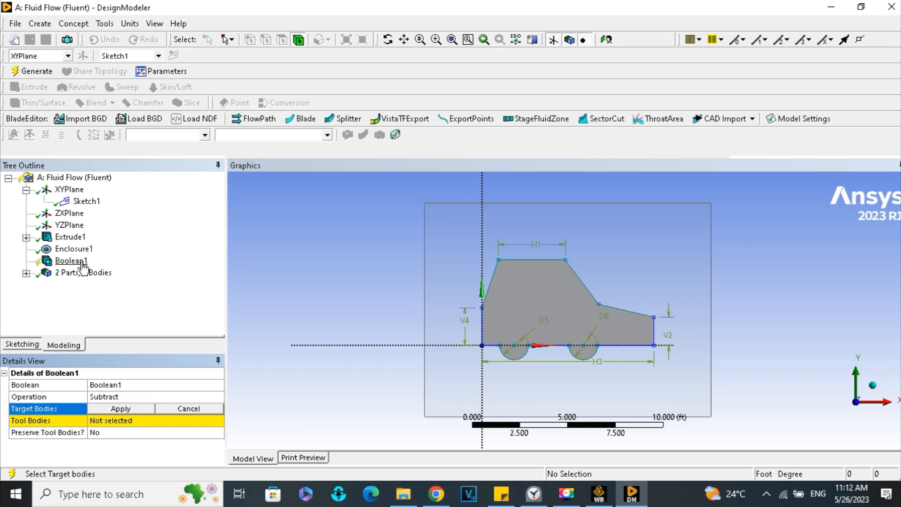
- Assign the box enclosure body as the target body of the Boolean subtraction
click(74, 249)
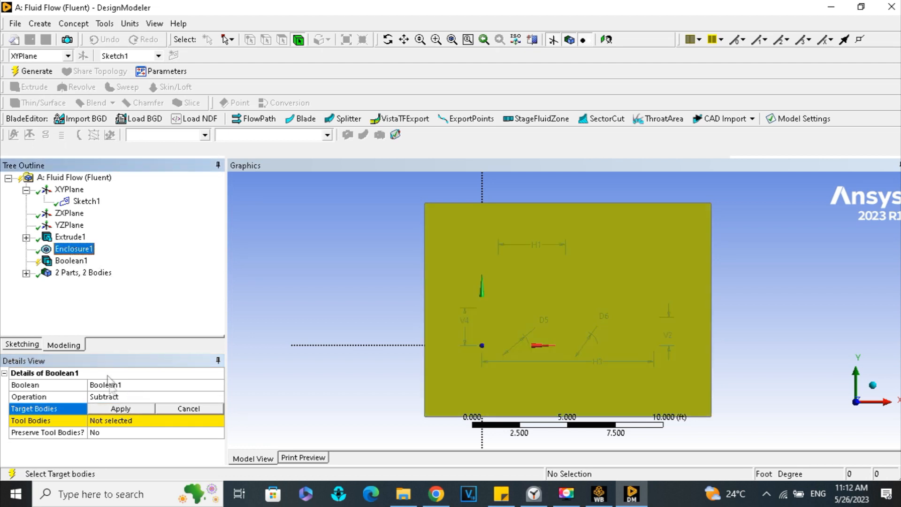
click(127, 410)
click(128, 410)
click(74, 249)
click(126, 407)
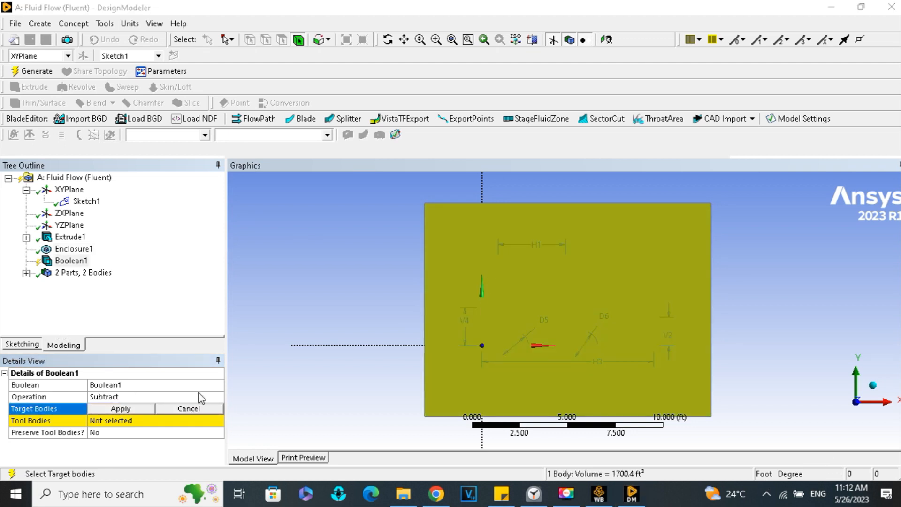
click(143, 409)
- Assign the extruded car body inside the enclosure as the tool body and generate the Boolean subtraction
click(139, 420)
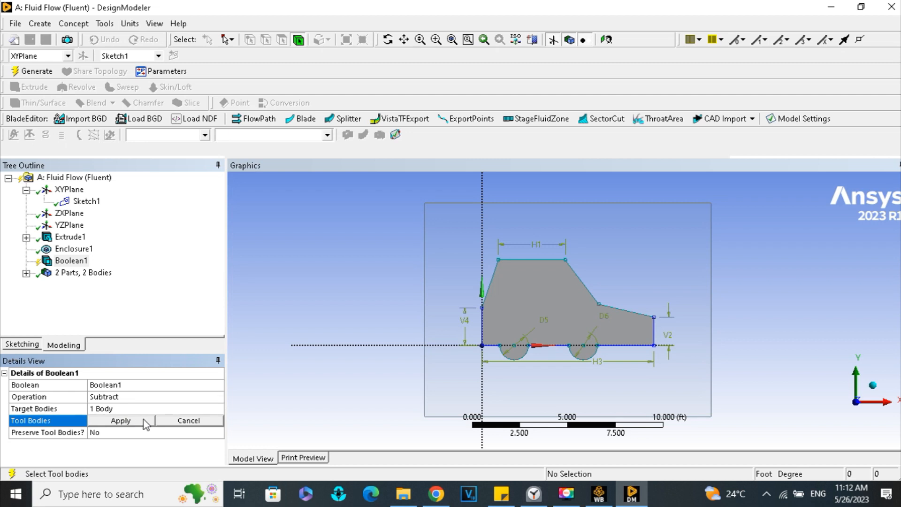
click(619, 289)
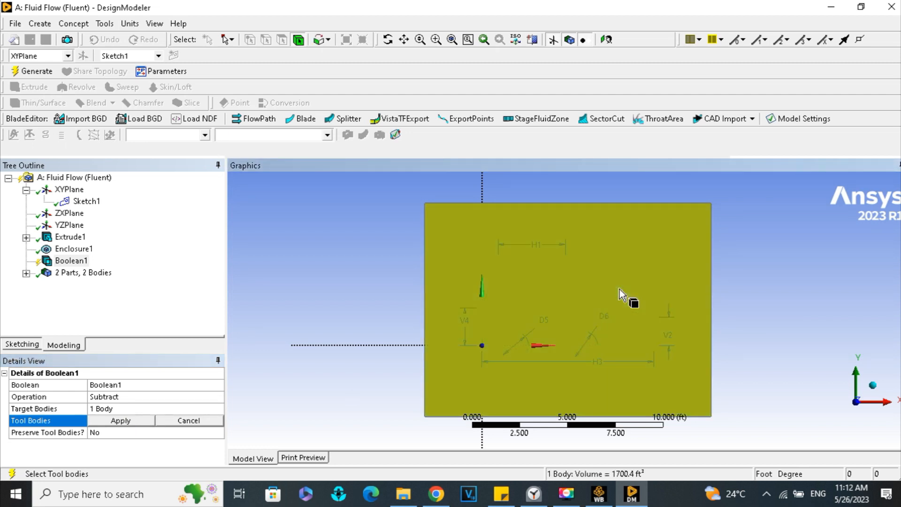
click(62, 238)
click(137, 420)
click(137, 420)
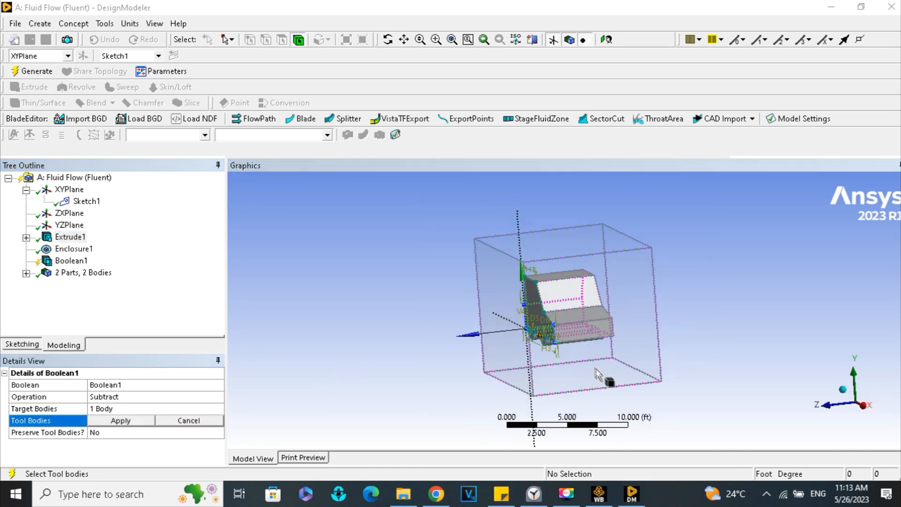
click(594, 370)
click(571, 338)
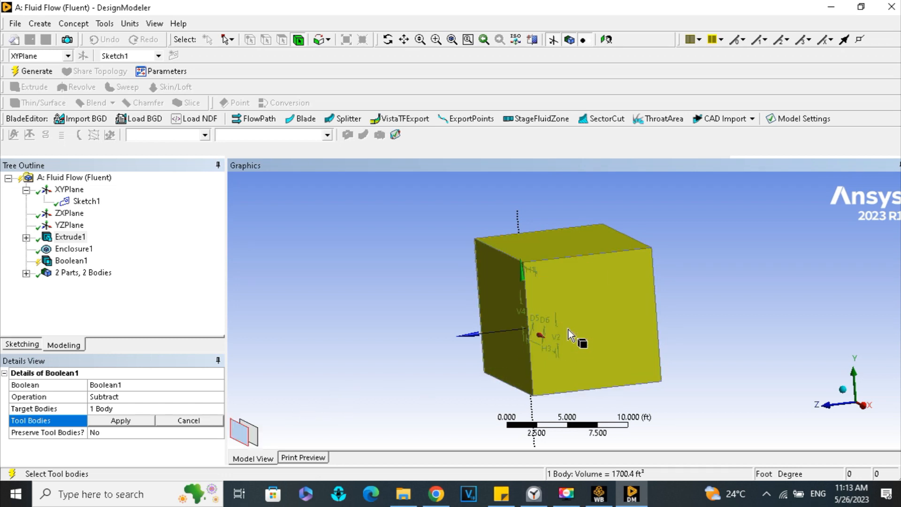
click(256, 439)
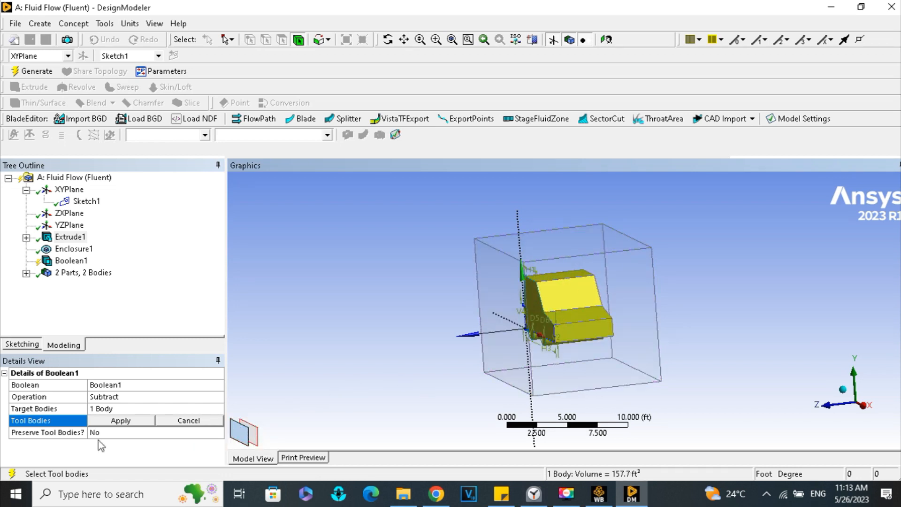
click(117, 420)
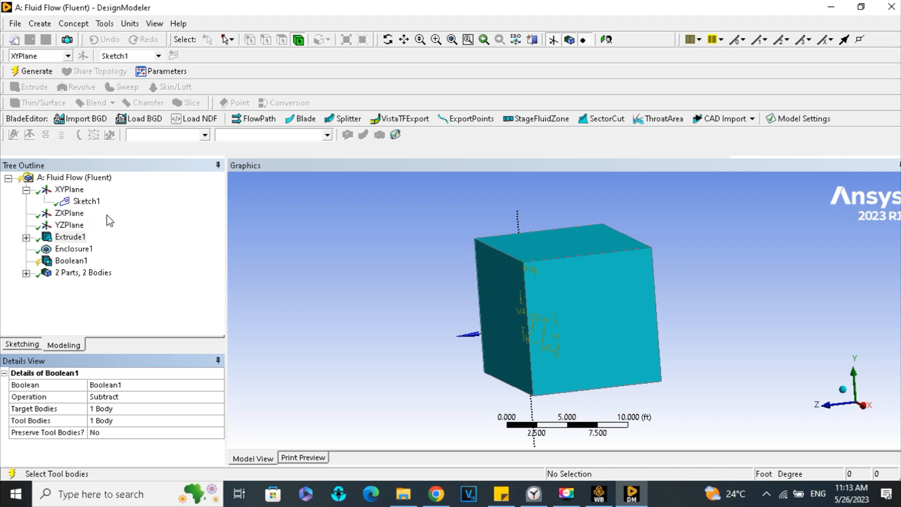
click(36, 71)
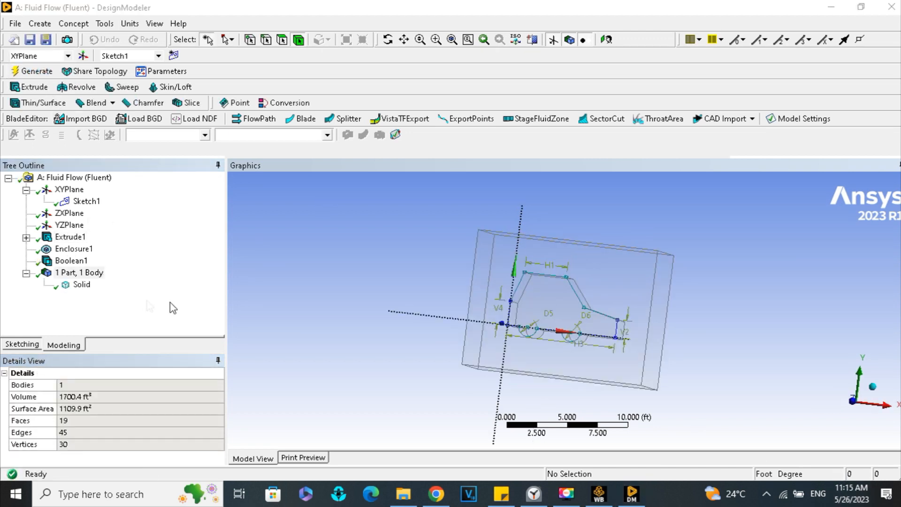
- Set the Fluid/Solid property of the remaining body to Fluid
click(81, 285)
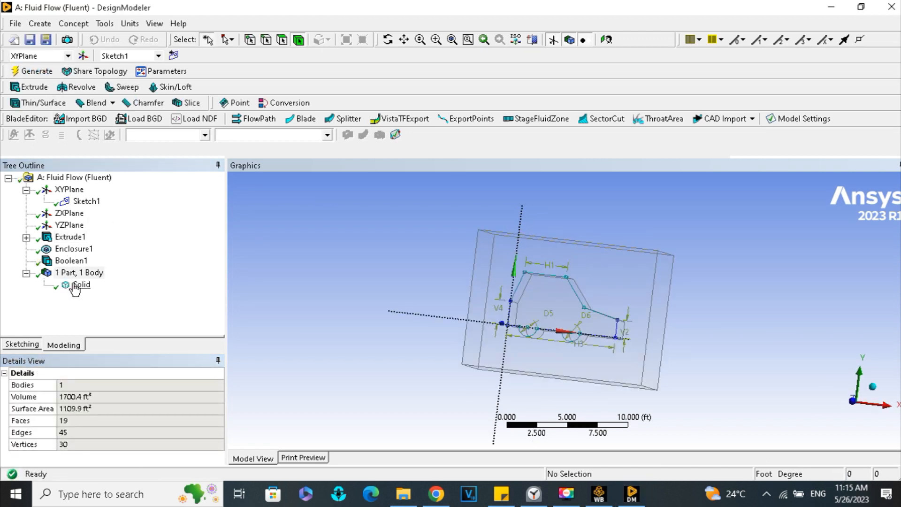
click(189, 433)
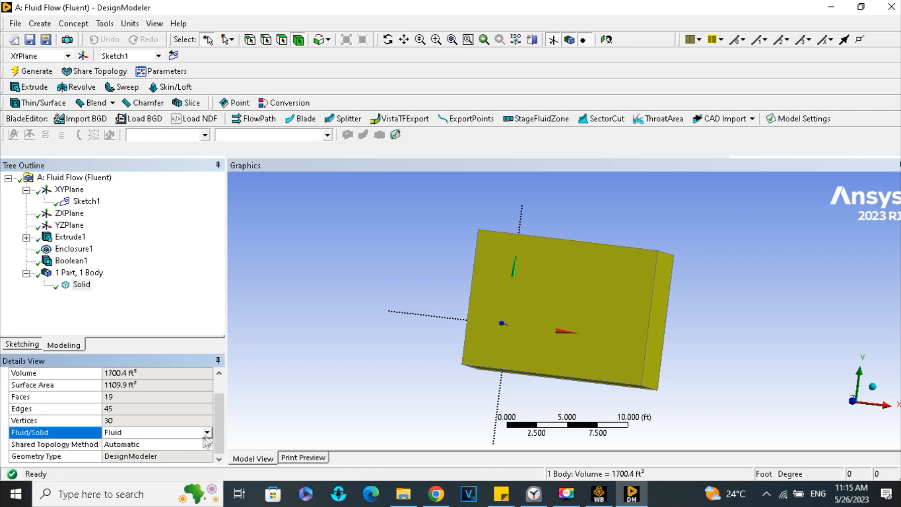
click(207, 432)
click(154, 446)
scroll(158, 451, up, 1)
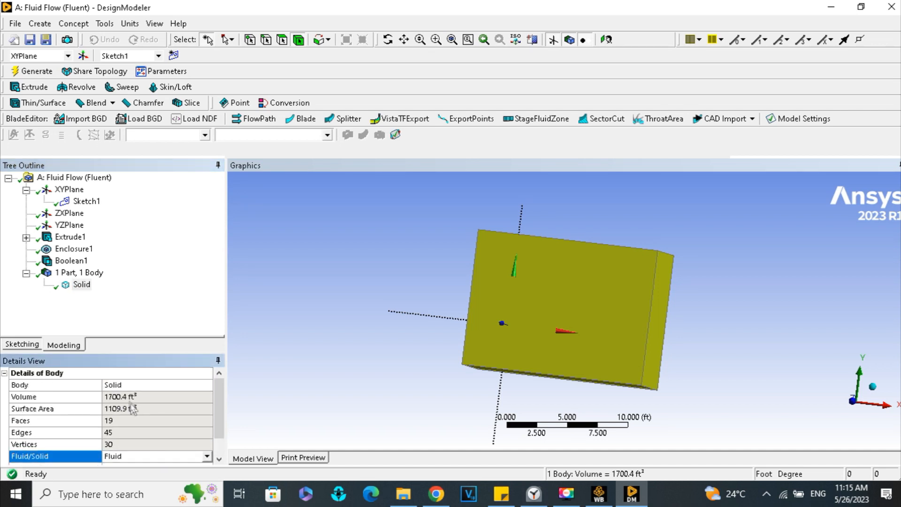
- Rename the remaining body as Fluid Domain
click(125, 385)
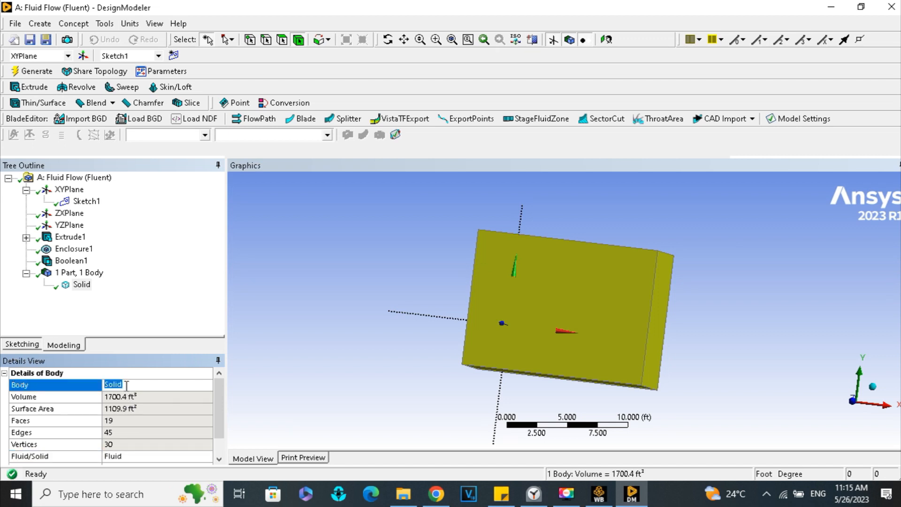
text(Flu)
click(132, 308)
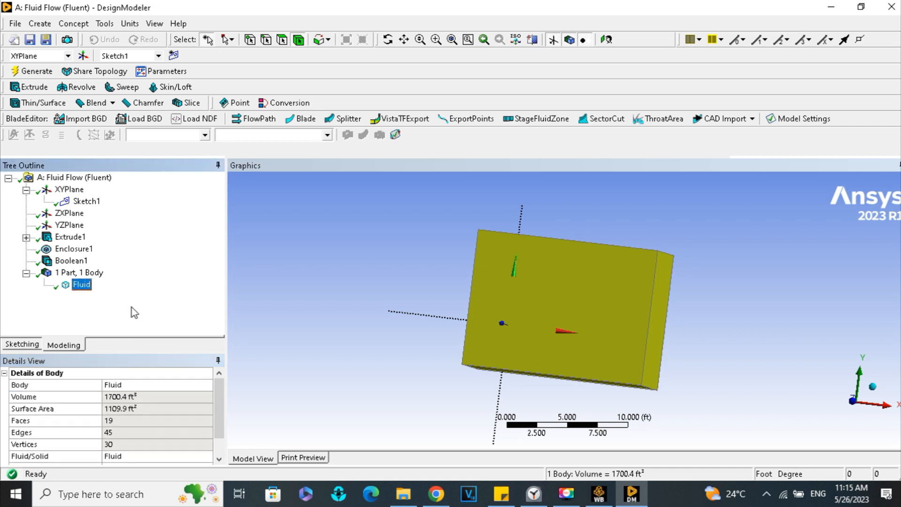
click(156, 381)
click(157, 385)
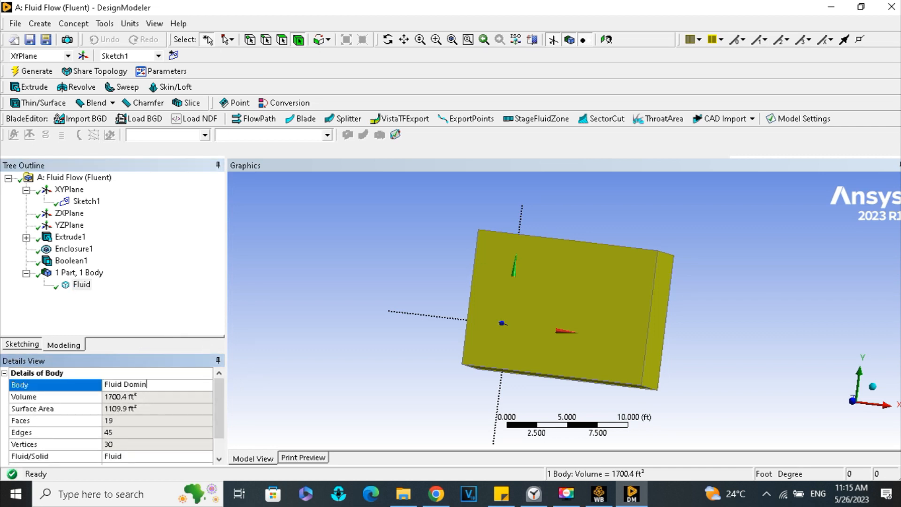
text(Domain)
key(Return)
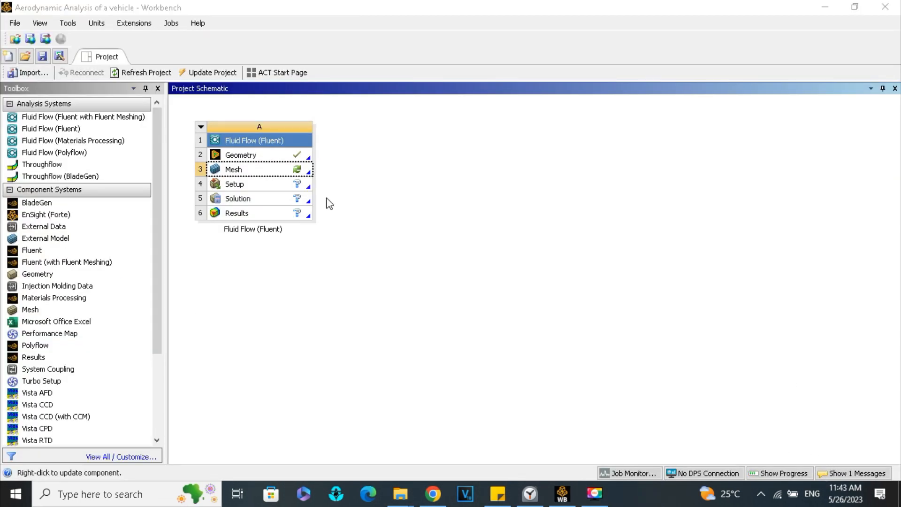
- Open the Mesh cell of the Fluid Flow (Fluent) system from Workbench in Ansys Meshing
right_click(289, 171)
click(300, 177)
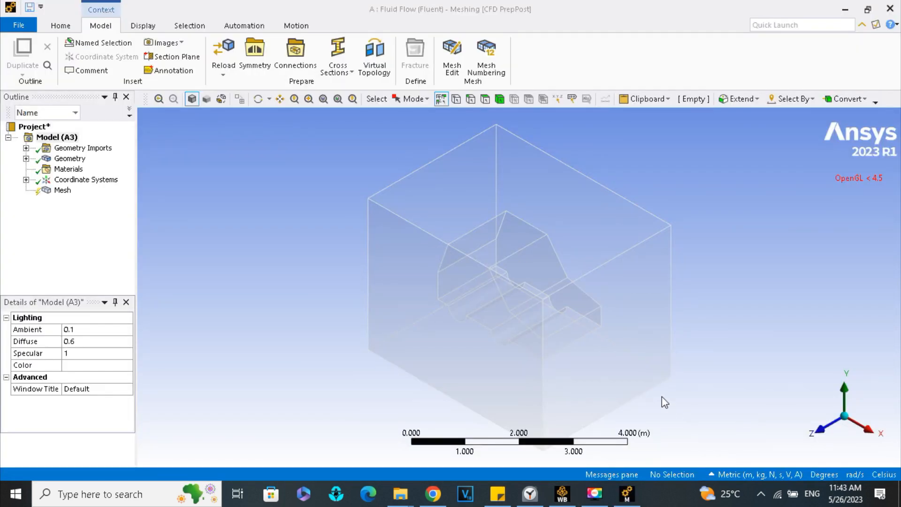
- Create a named selection called Velocity Inlet on the enclosure's +X face, in front of the car's nose
middle_drag(662, 398, 631, 357)
click(613, 332)
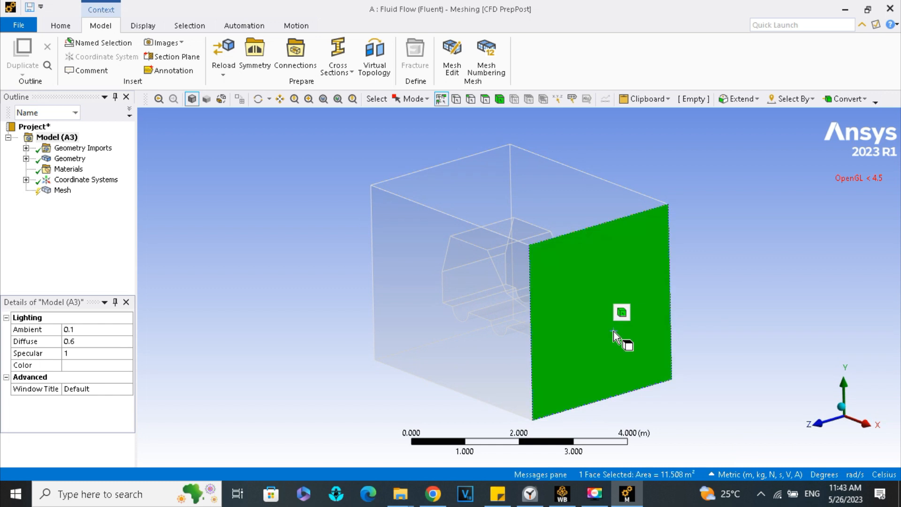
right_click(614, 331)
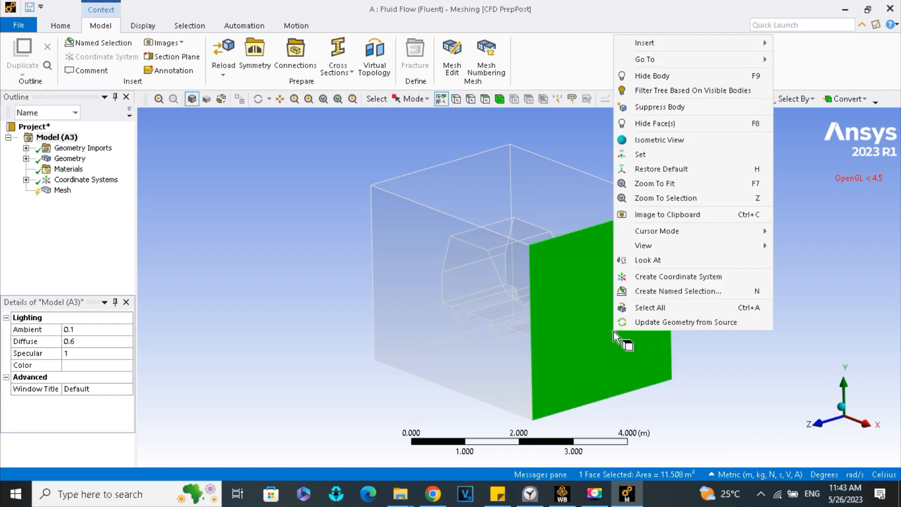
click(653, 292)
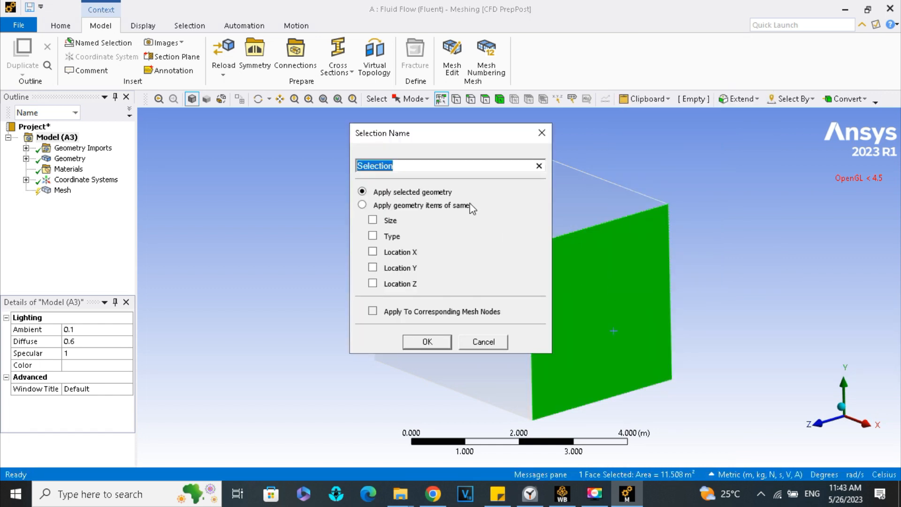
text(Velocity Inlet)
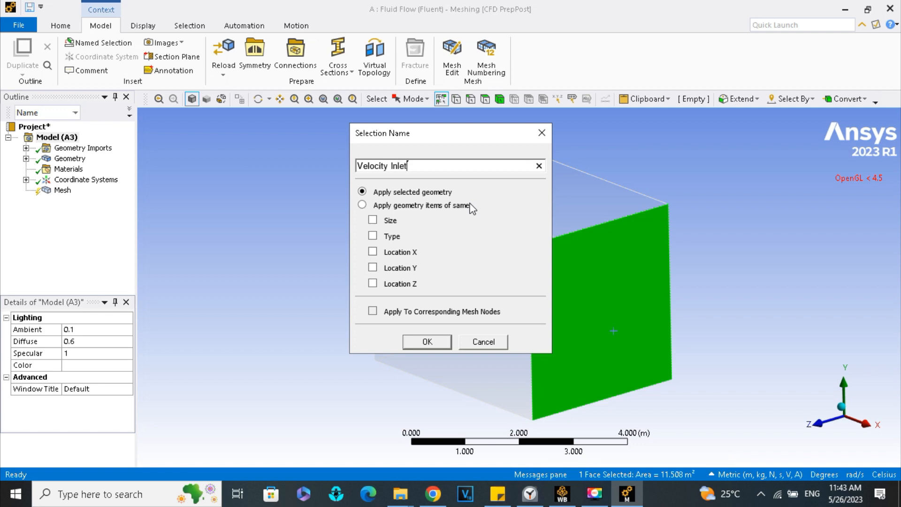
click(427, 341)
- Create a named selection called Pressure Outlet on the enclosure's -X face, behind the car
middle_drag(342, 357, 415, 285)
click(414, 284)
right_click(414, 285)
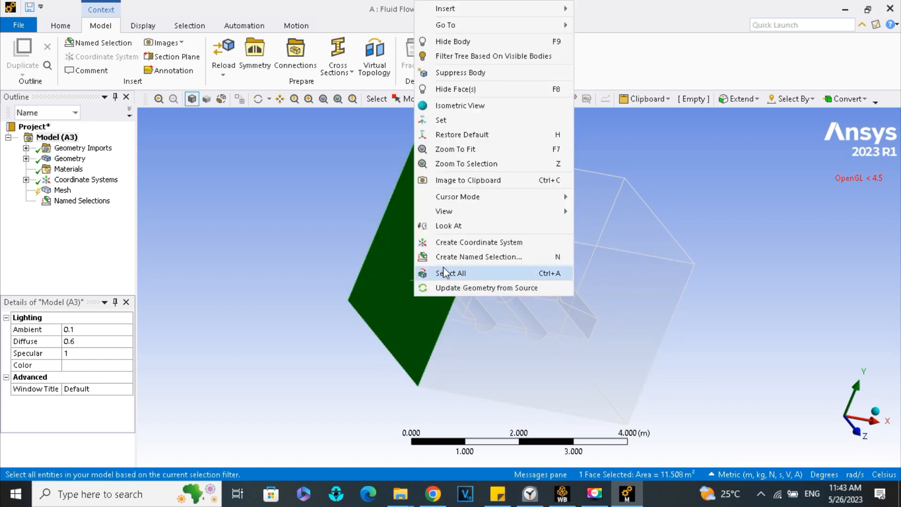
click(451, 254)
text(Pressure Outlet)
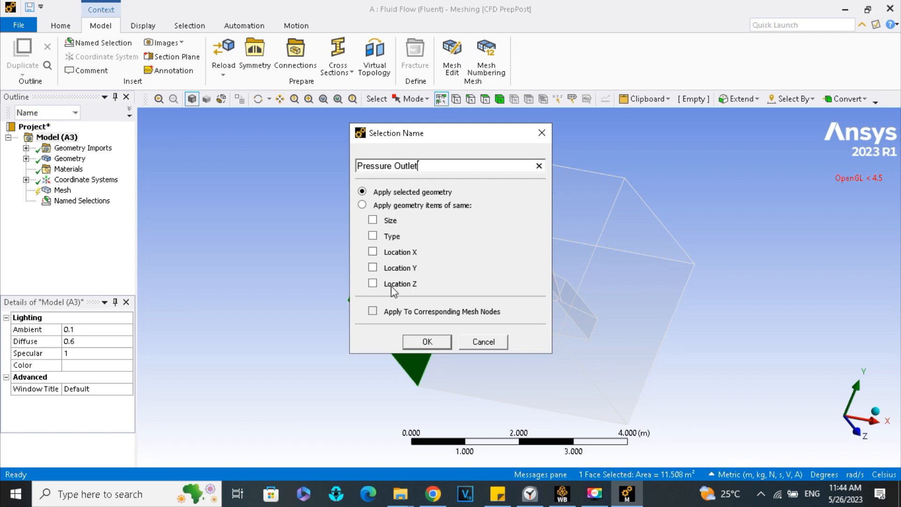
click(427, 342)
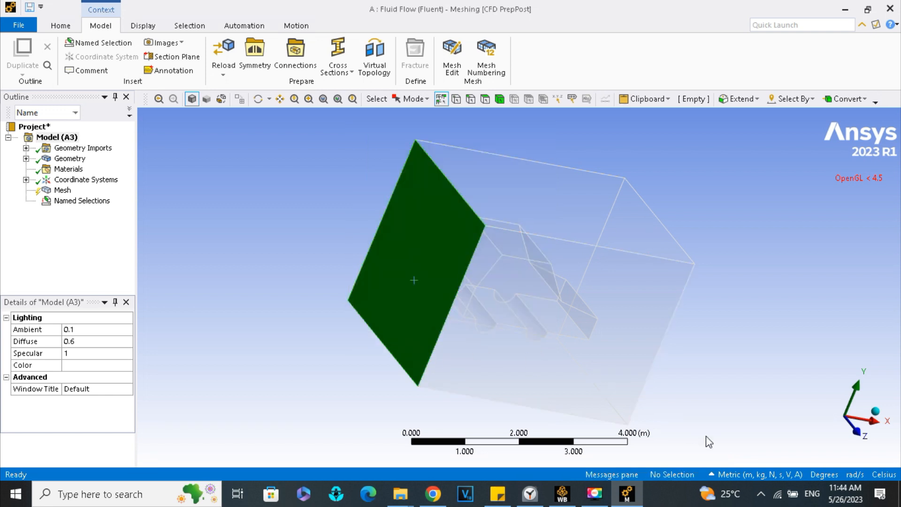
- Box-select the car's faces from the +Z view, create a named selection called Automobile from them, and expand the Named Selections group
click(863, 434)
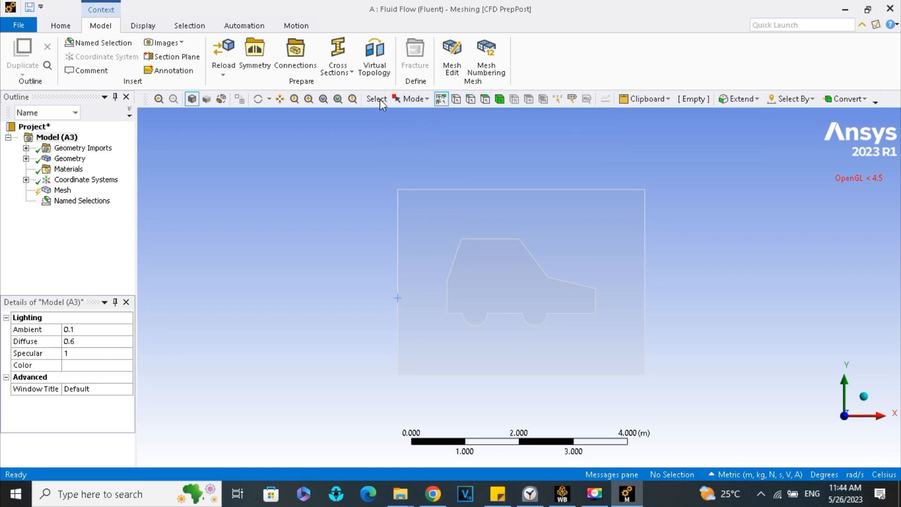
click(413, 99)
click(410, 115)
drag(455, 247, 606, 324)
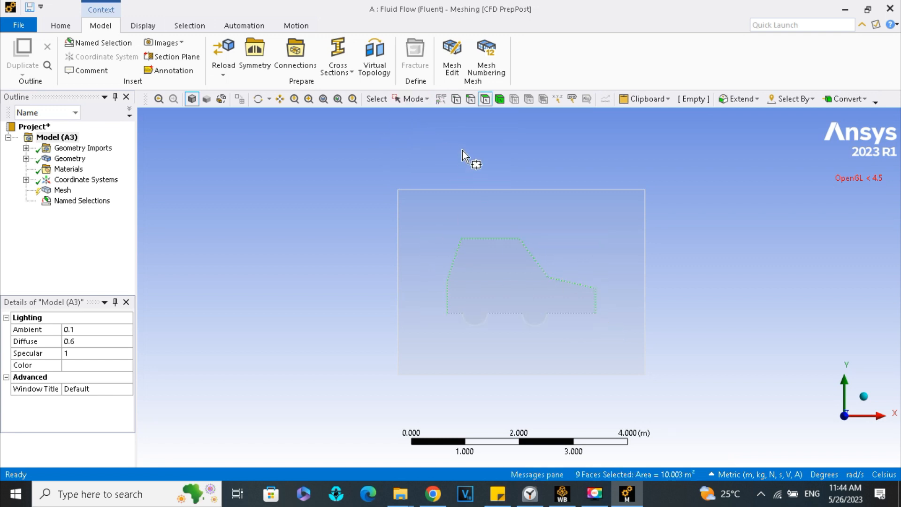
middle_drag(547, 282, 505, 284)
right_click(505, 283)
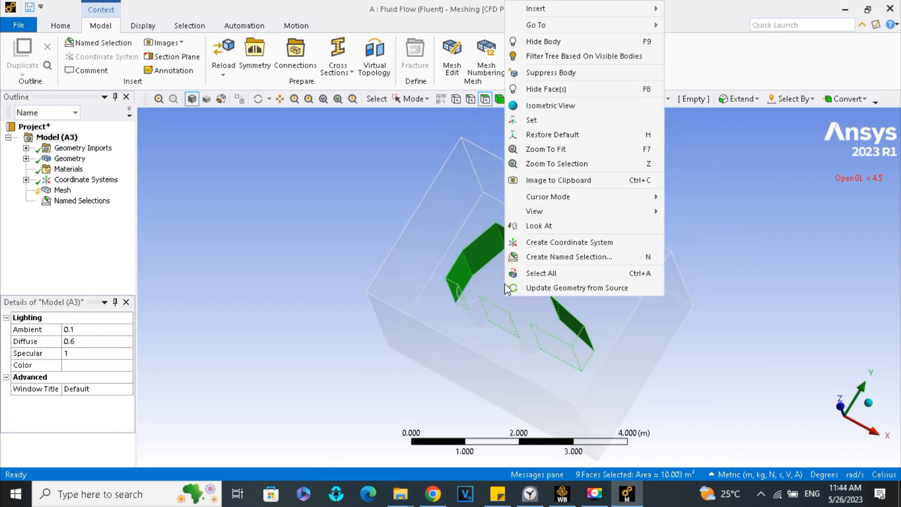
click(545, 258)
text(Automobile)
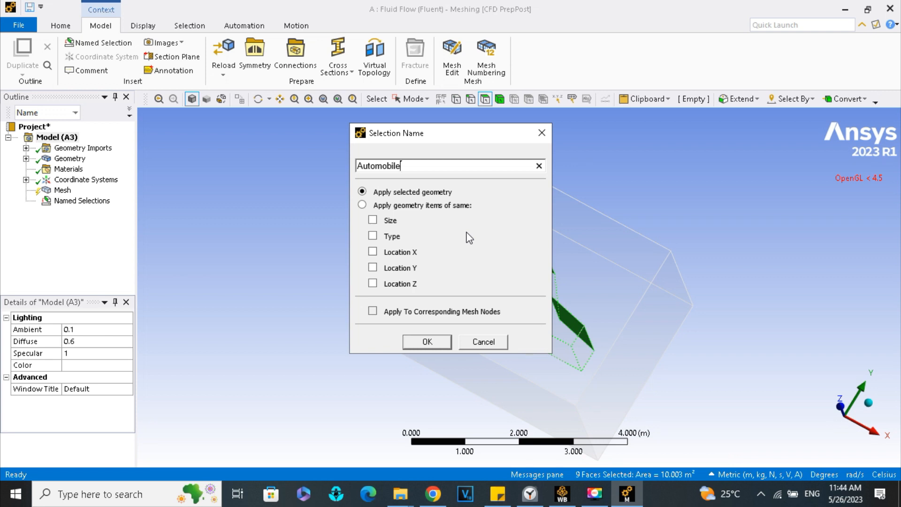
click(427, 342)
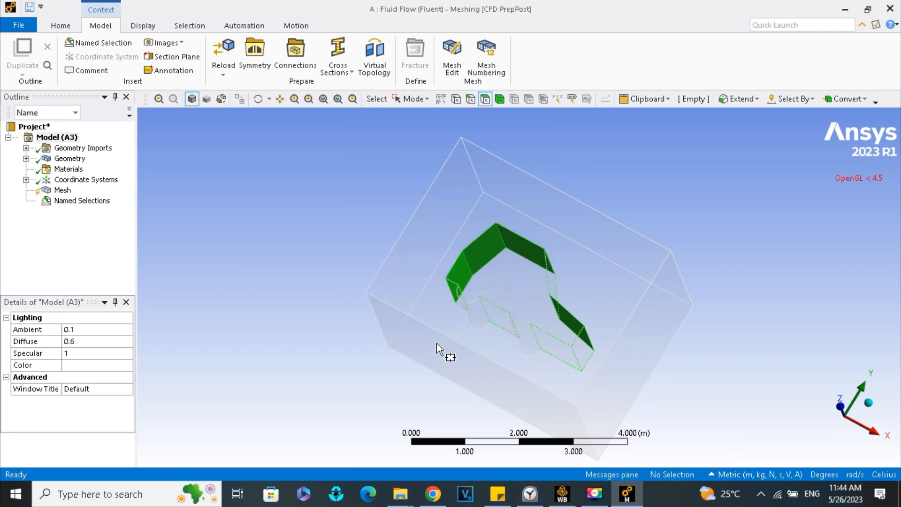
click(27, 201)
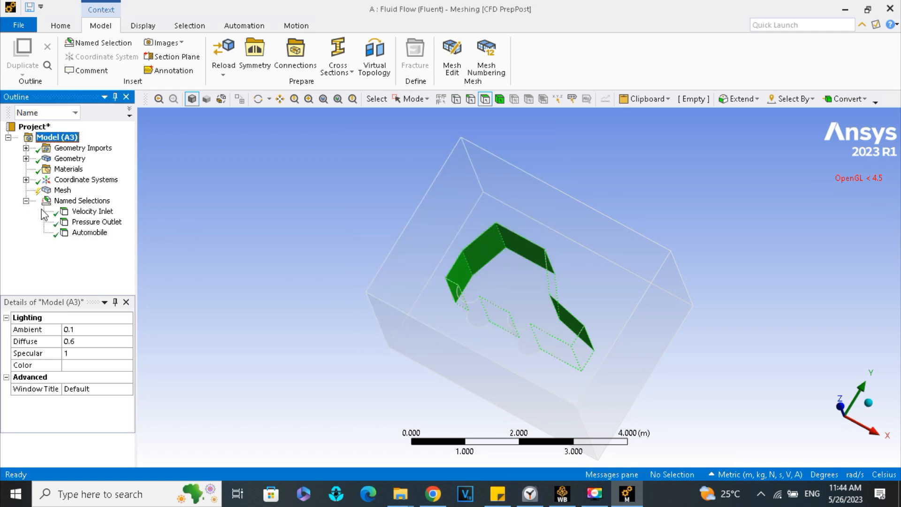
- Expand the global mesh settings' Sizing and Quality groups and set the mesh Smoothing to High
click(63, 190)
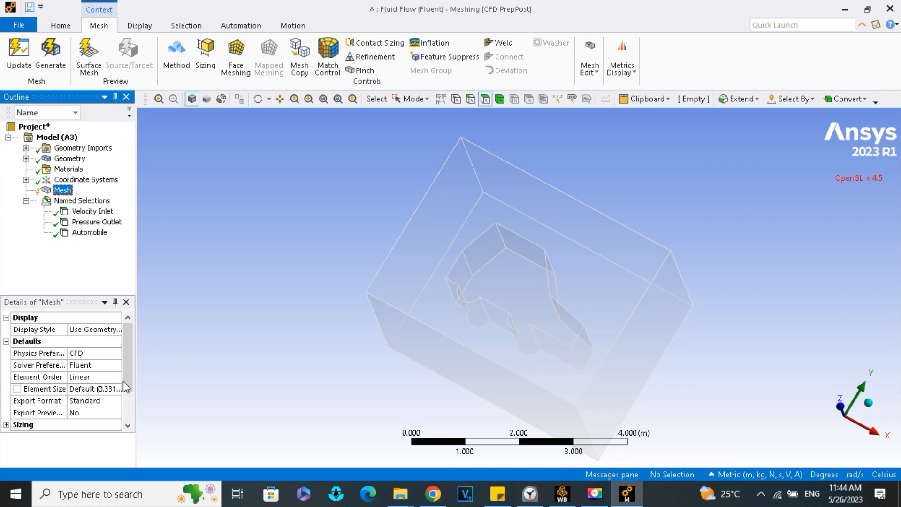
drag(128, 375, 128, 397)
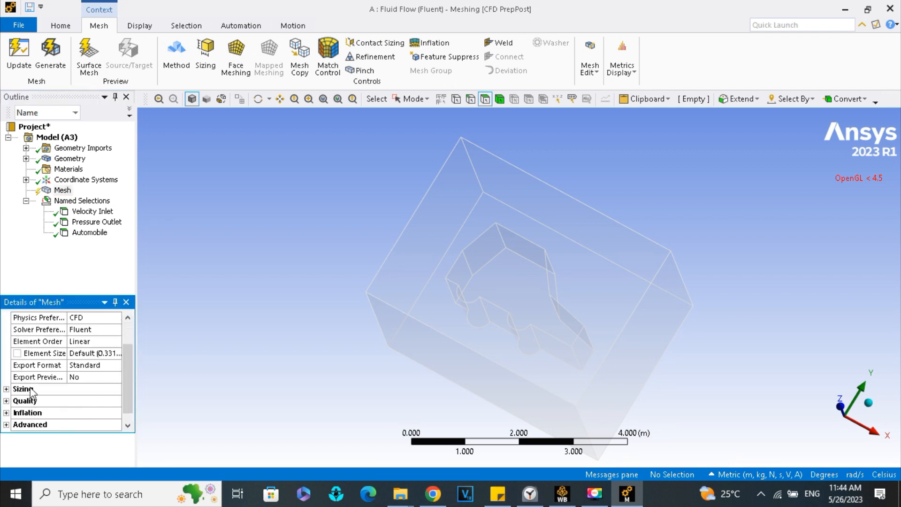
click(7, 389)
scroll(24, 392, down, 4)
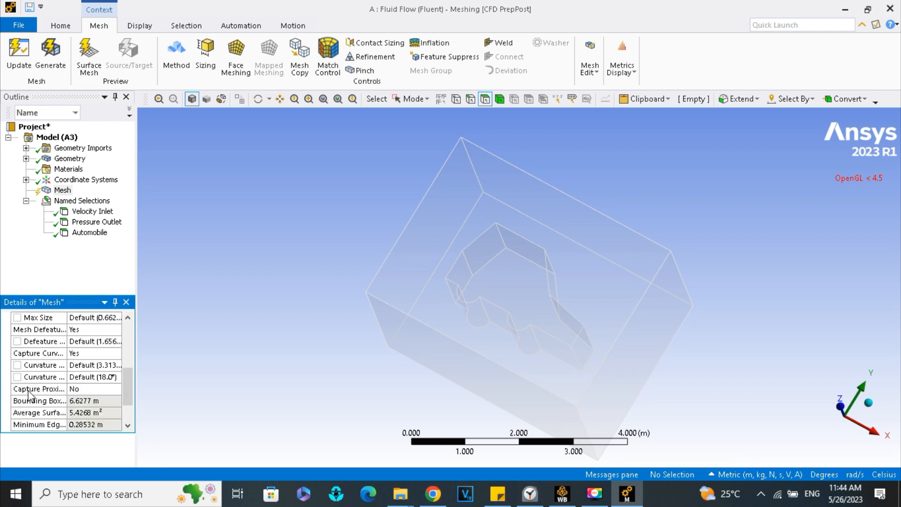
double_click(16, 389)
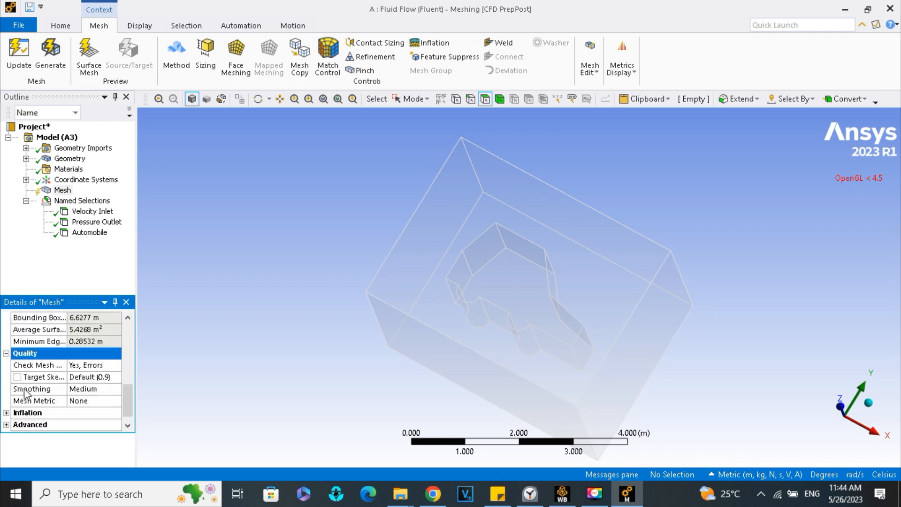
click(100, 378)
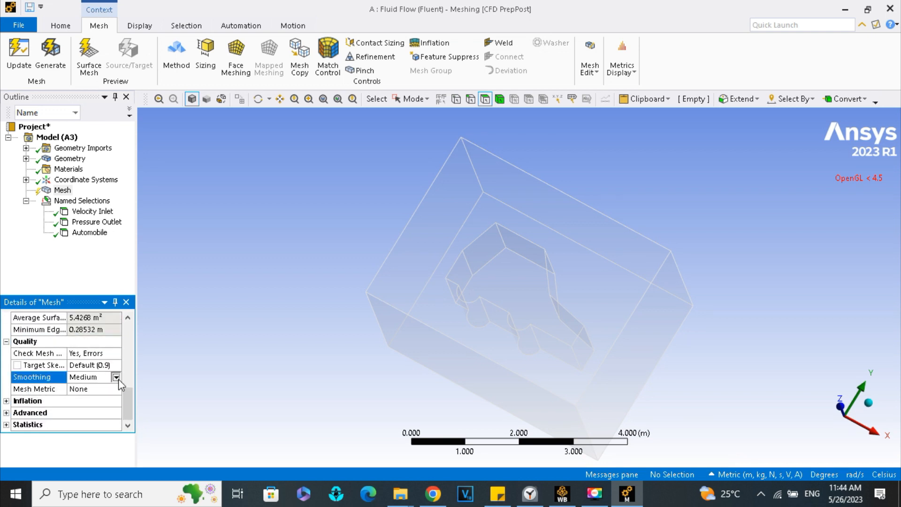
click(115, 377)
click(109, 405)
- Review the mesh's Inflation and Advanced settings, keeping Use Automatic Inflation at None
click(6, 402)
click(116, 377)
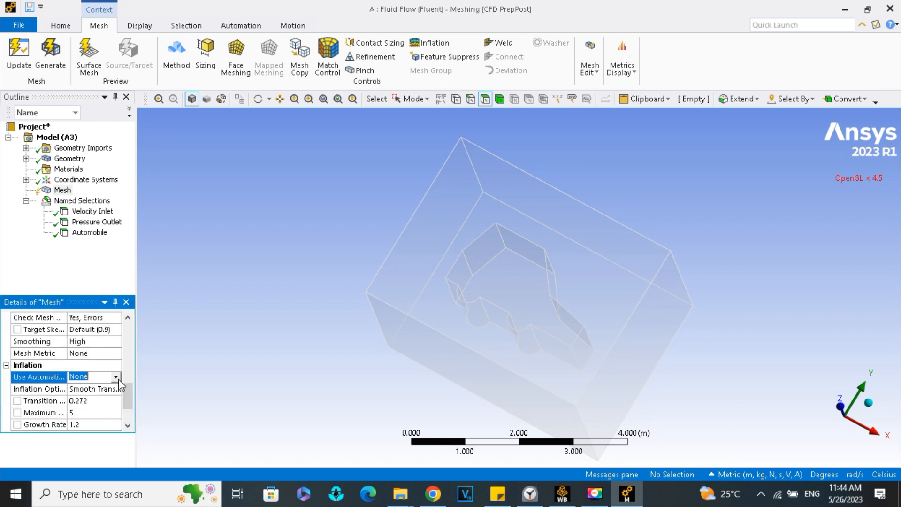
click(115, 377)
click(108, 387)
scroll(91, 390, down, 2)
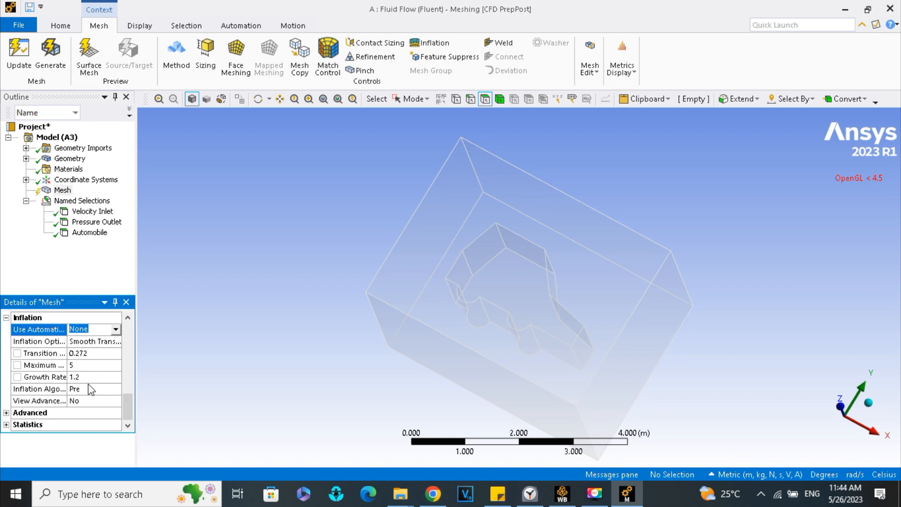
double_click(24, 413)
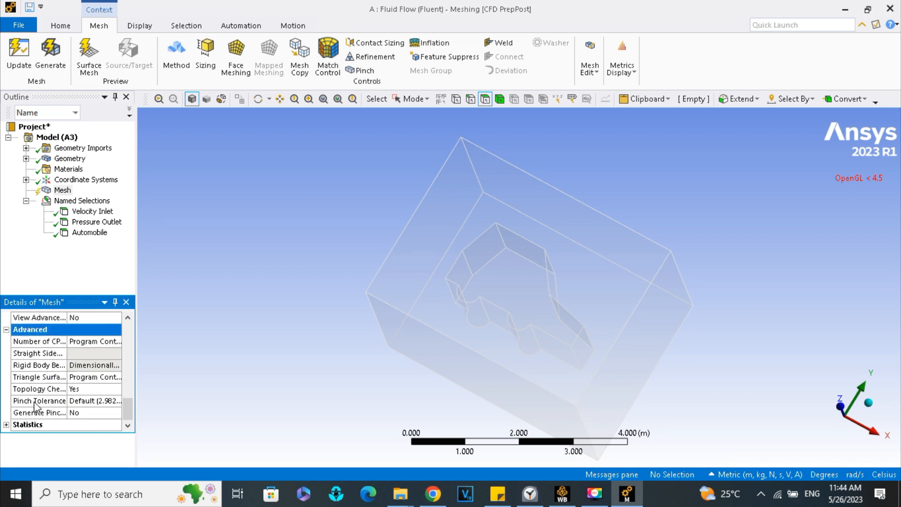
scroll(66, 395, up, 5)
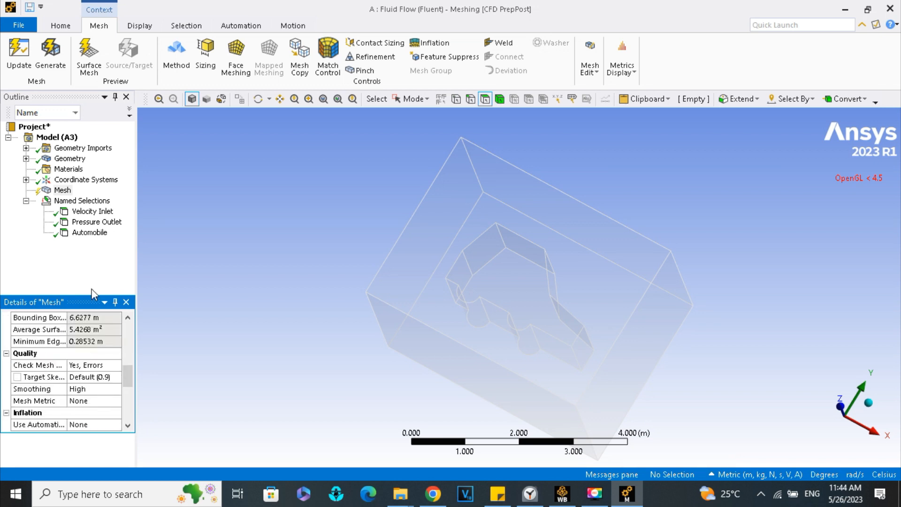
- Update the mesh to generate the elements of the fluid domain around the car
click(94, 268)
right_click(60, 192)
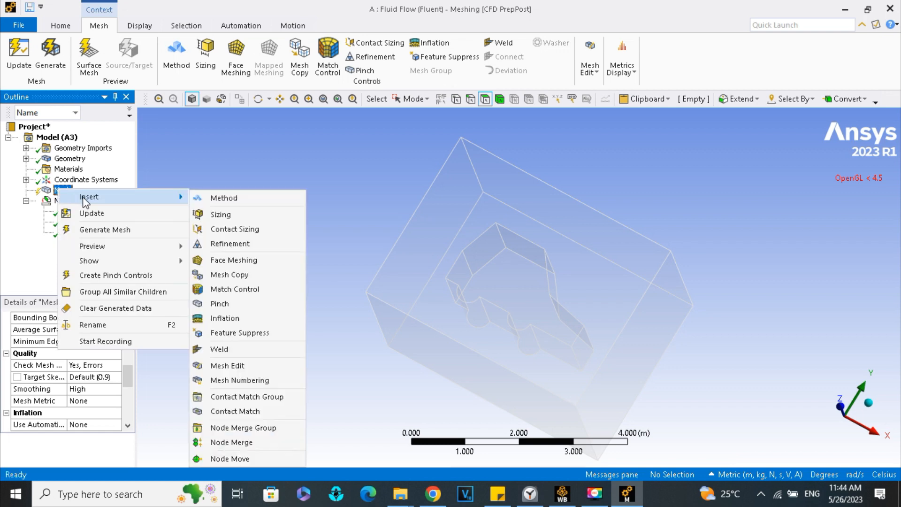
click(92, 213)
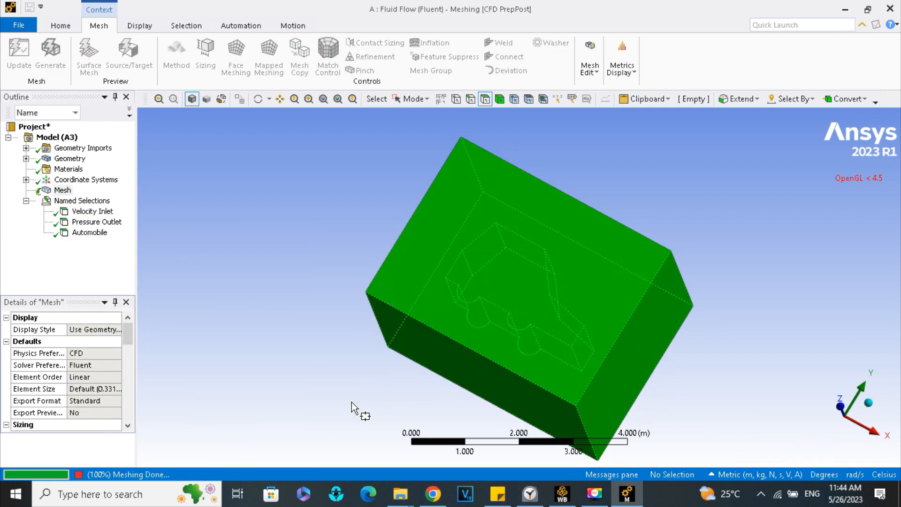
middle_drag(704, 362, 659, 317)
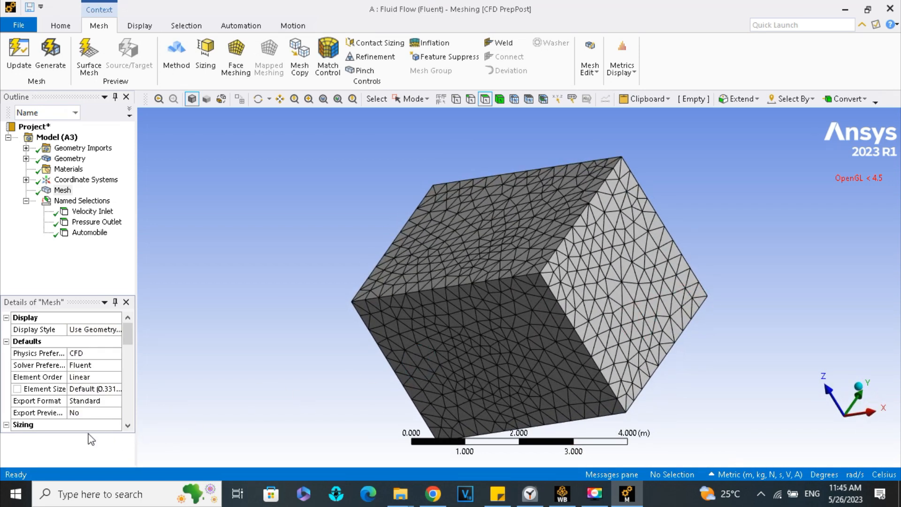
- Set Show Detailed Statistics to Yes in the mesh statistics and inspect the node, solid element and Tet4 counts
scroll(118, 421, down, 10)
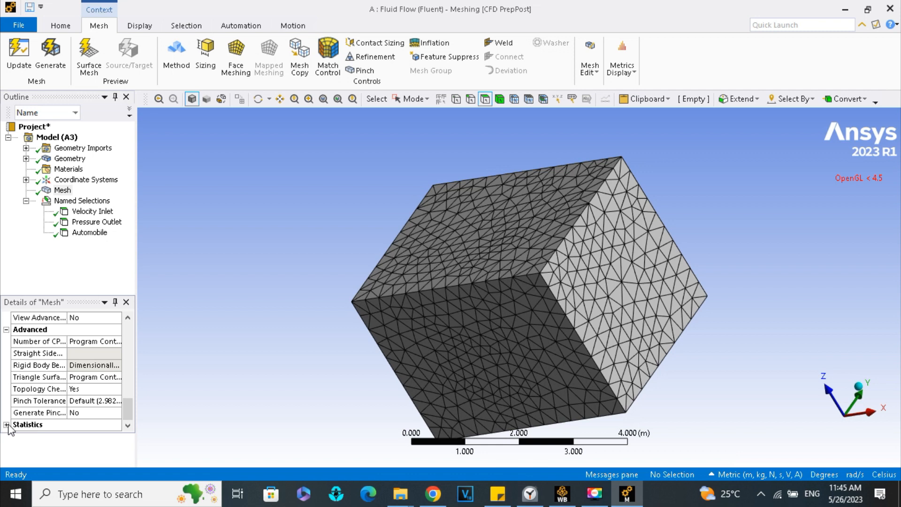
click(7, 424)
click(89, 424)
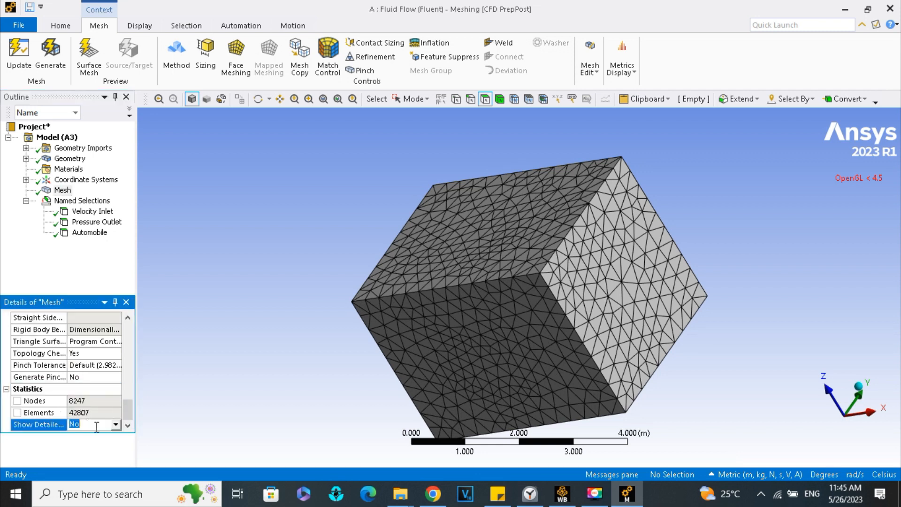
click(115, 424)
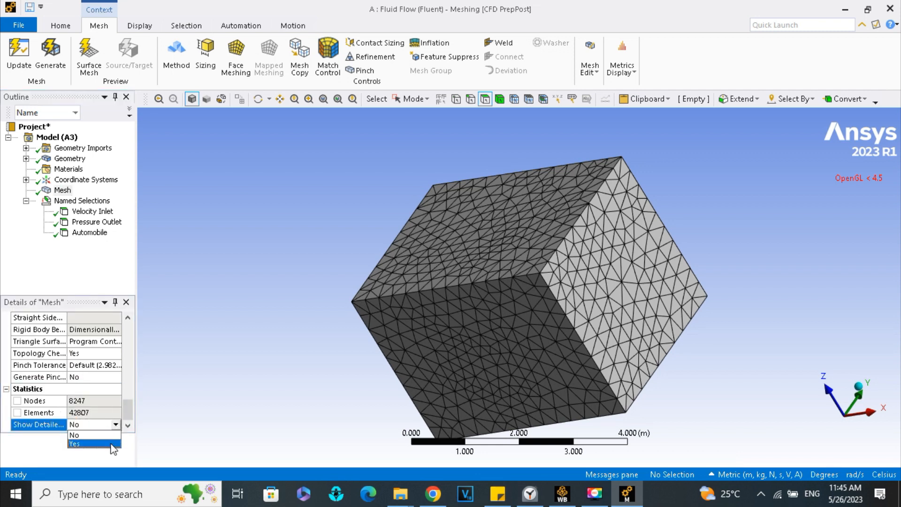
click(113, 448)
click(128, 425)
click(128, 425)
click(127, 425)
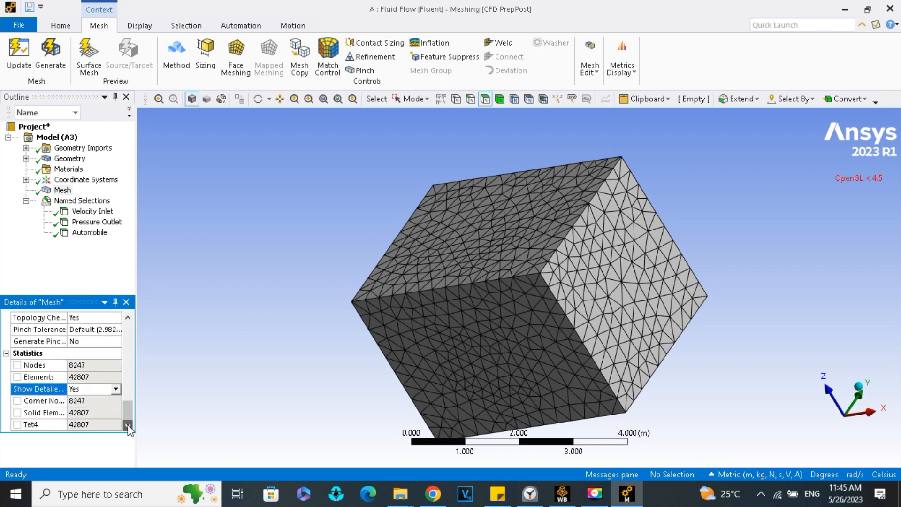
click(91, 413)
click(88, 401)
click(92, 413)
click(93, 425)
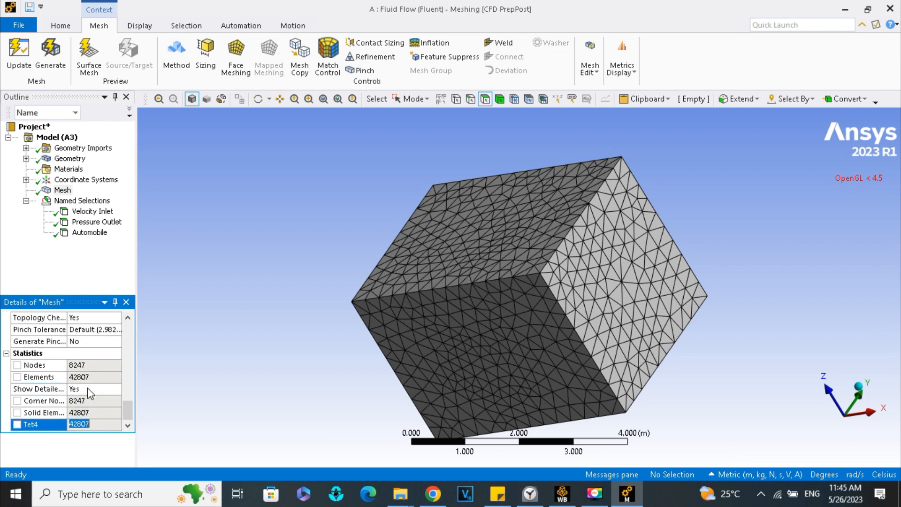
click(89, 377)
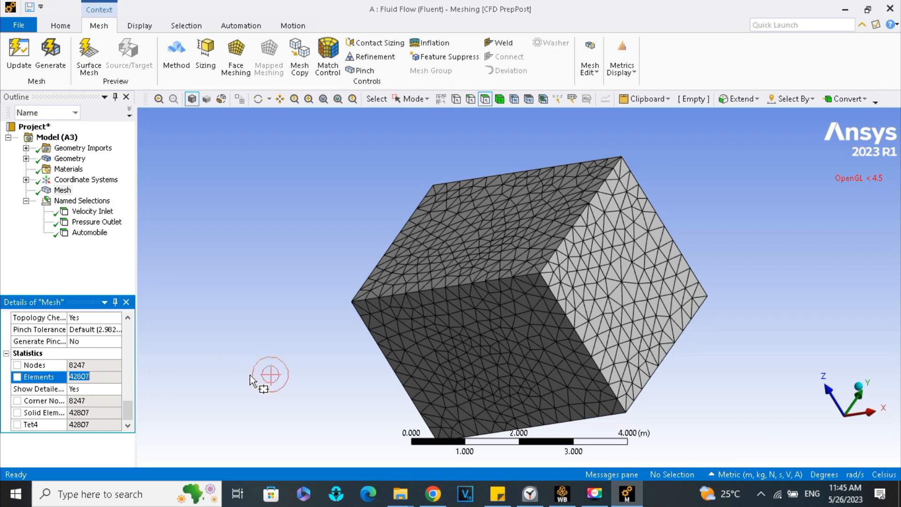
- Close Ansys Meshing and update the Mesh cell of the Fluid Flow (Fluent) system in Workbench
click(892, 8)
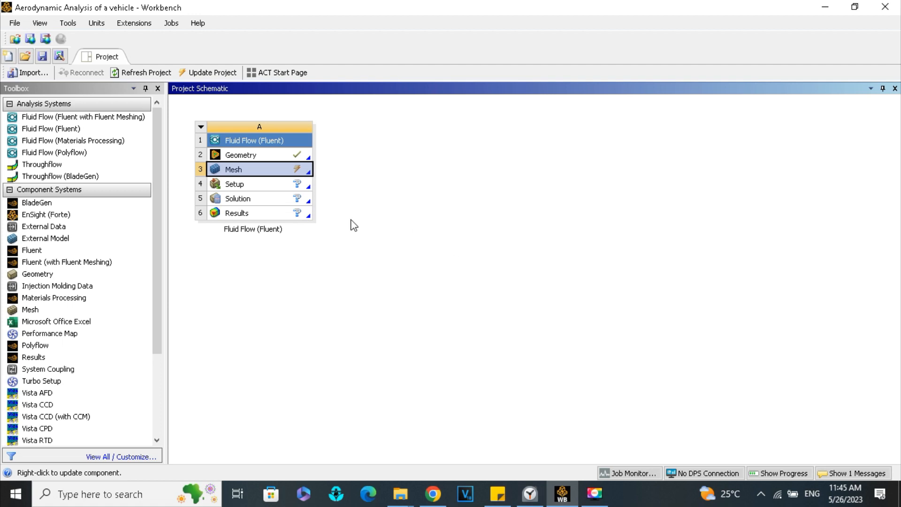
right_click(282, 176)
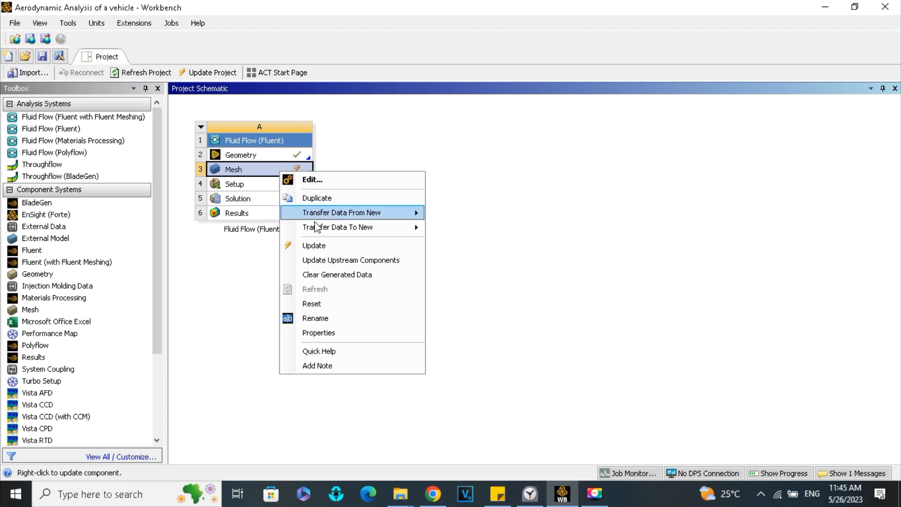
click(315, 245)
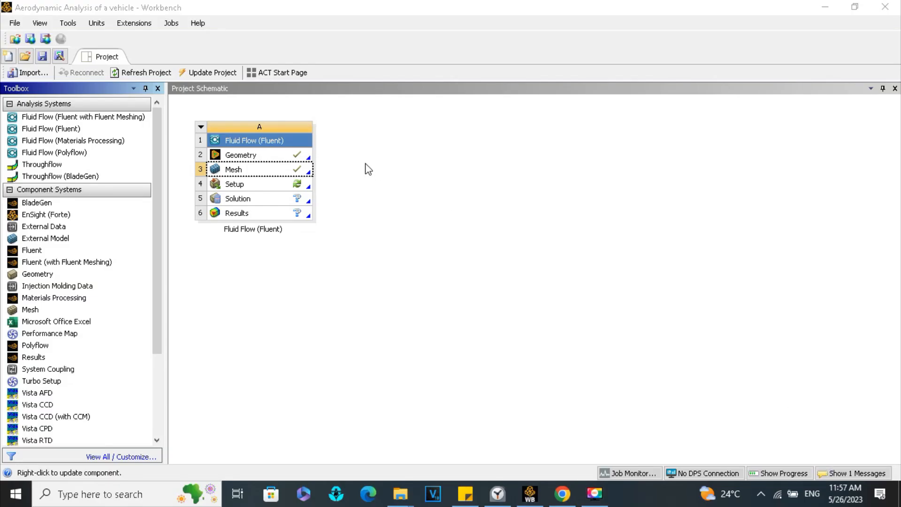
- Open the Setup cell, review the Fluent Launcher options, and start Fluent in single precision with 1 solver process
right_click(289, 183)
click(319, 190)
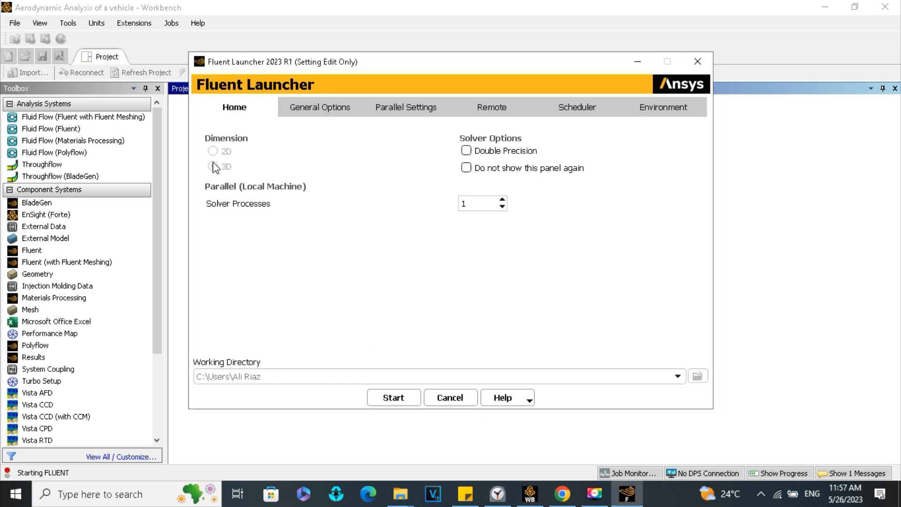
click(330, 117)
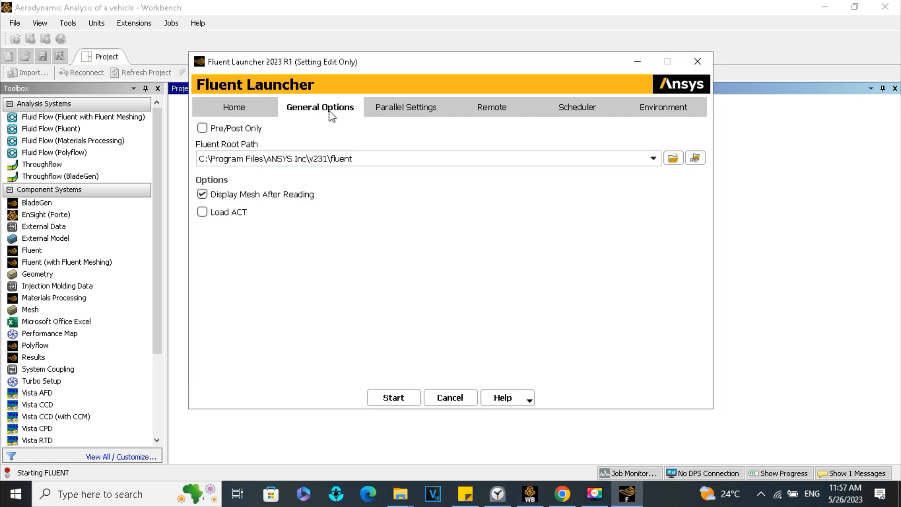
click(397, 115)
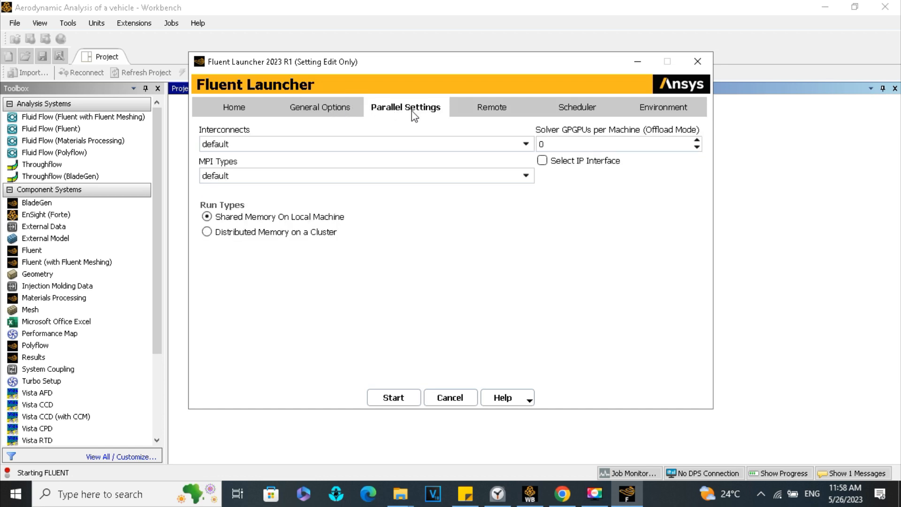
click(471, 115)
click(536, 115)
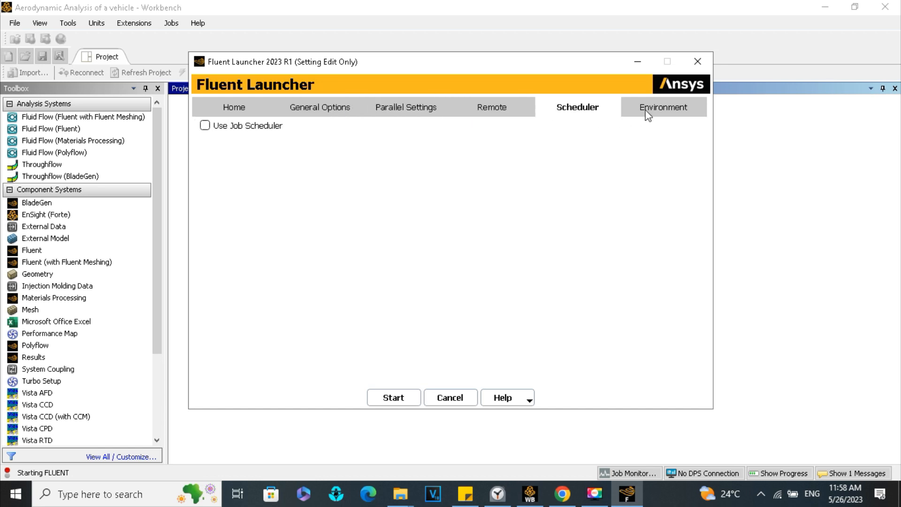
click(650, 113)
click(222, 104)
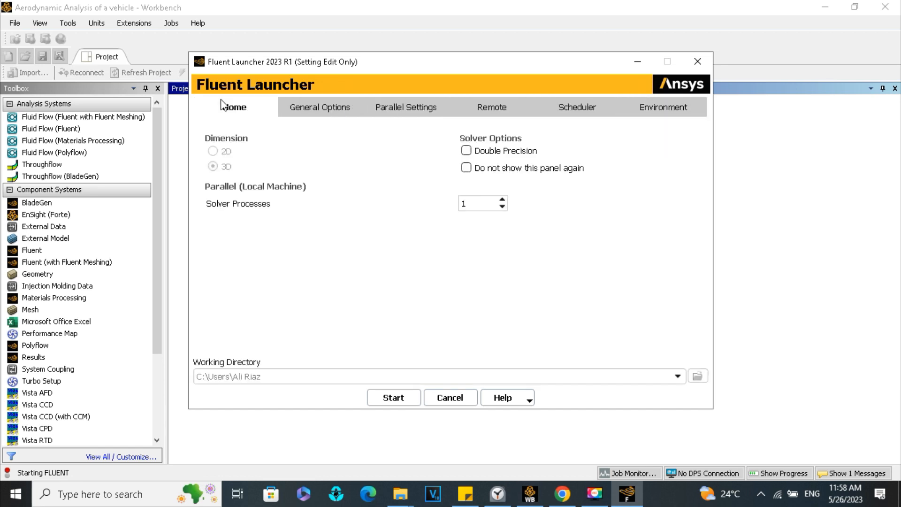
click(407, 397)
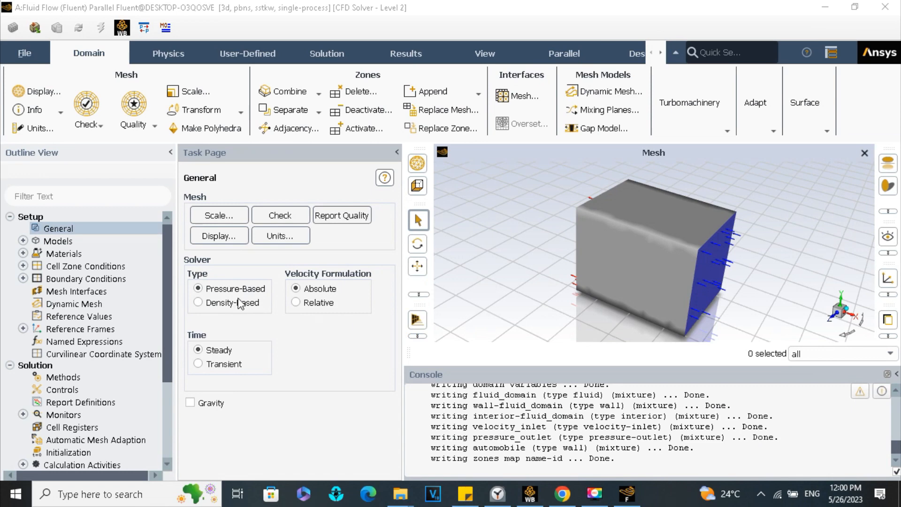
- Set Fluent's velocity units to km/h and close the unit settings
click(272, 236)
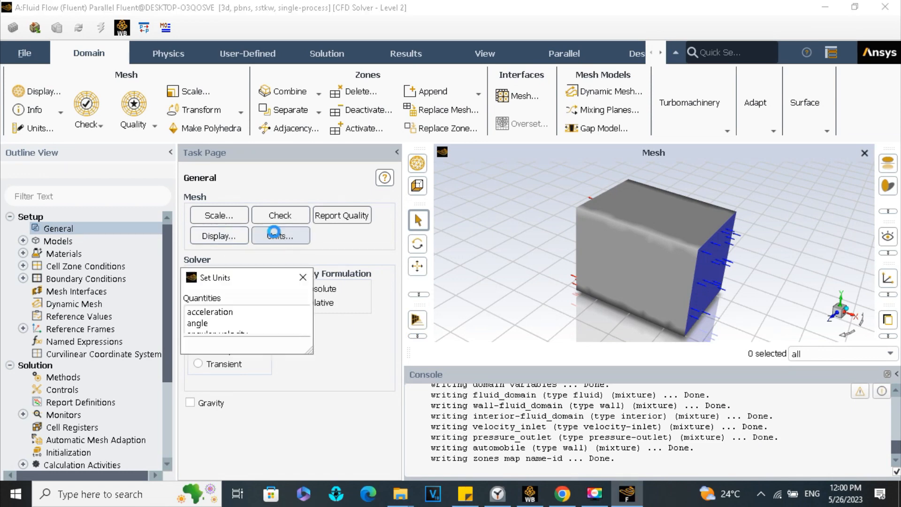
scroll(309, 278, down, 18)
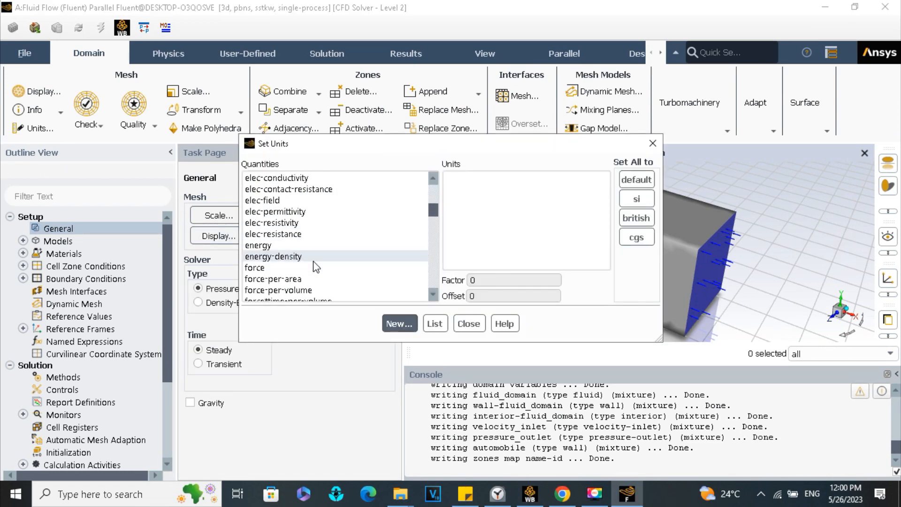
scroll(313, 275, down, 20)
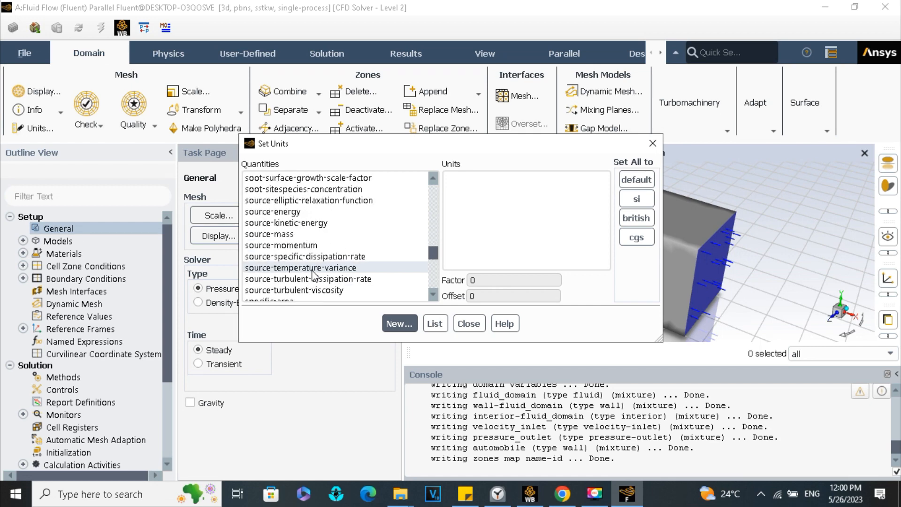
scroll(313, 275, up, 15)
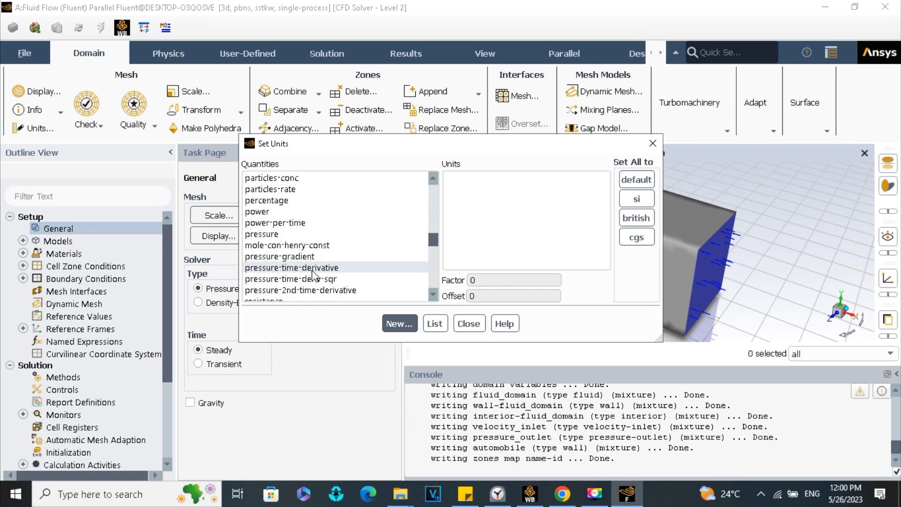
scroll(314, 277, up, 1)
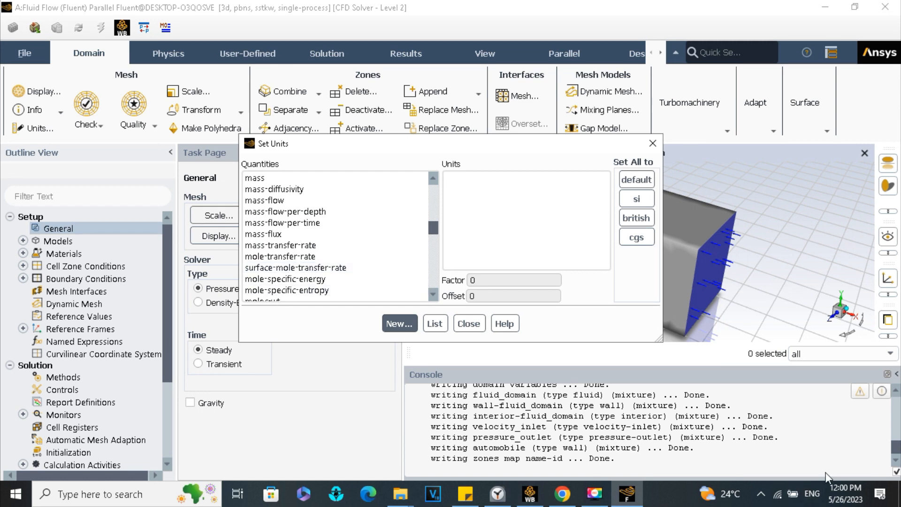
scroll(404, 235, down, 12)
click(317, 222)
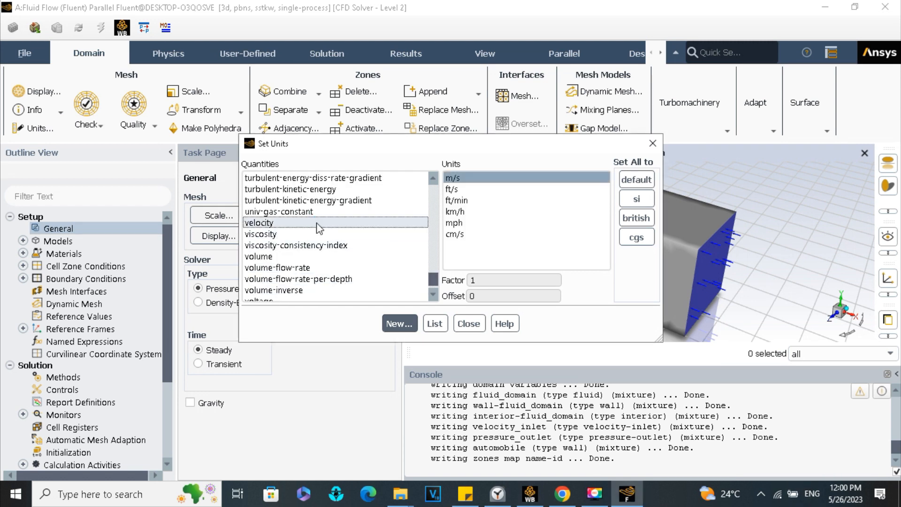
click(484, 211)
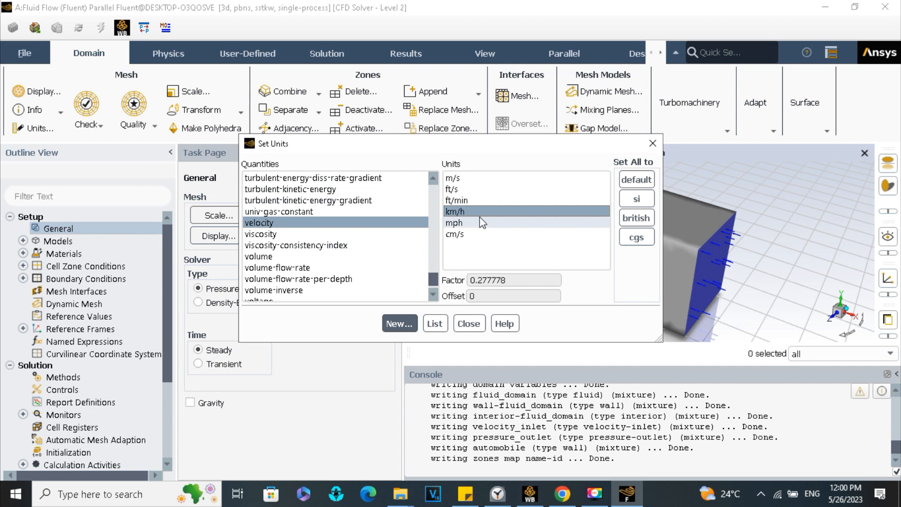
key(Escape)
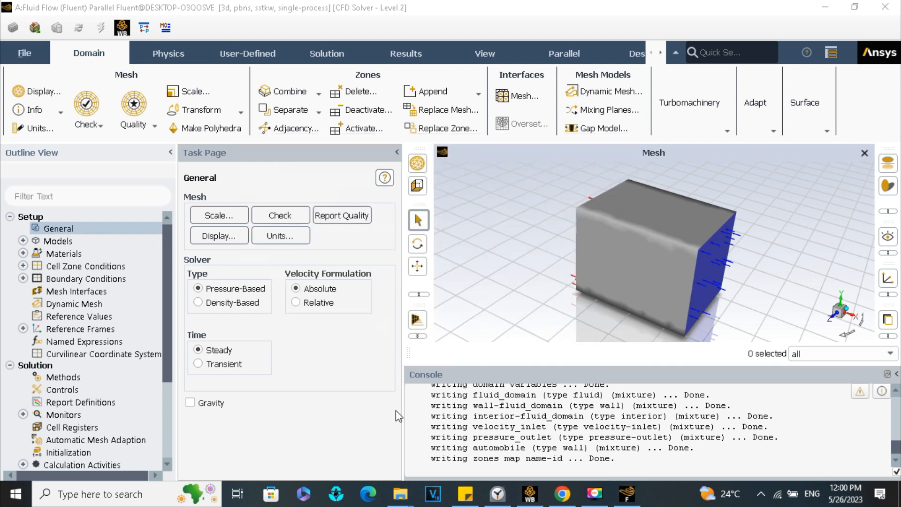
- Enable gravity in the general settings with a Y acceleration of -9.8 m/s²
click(203, 404)
scroll(224, 408, down, 1)
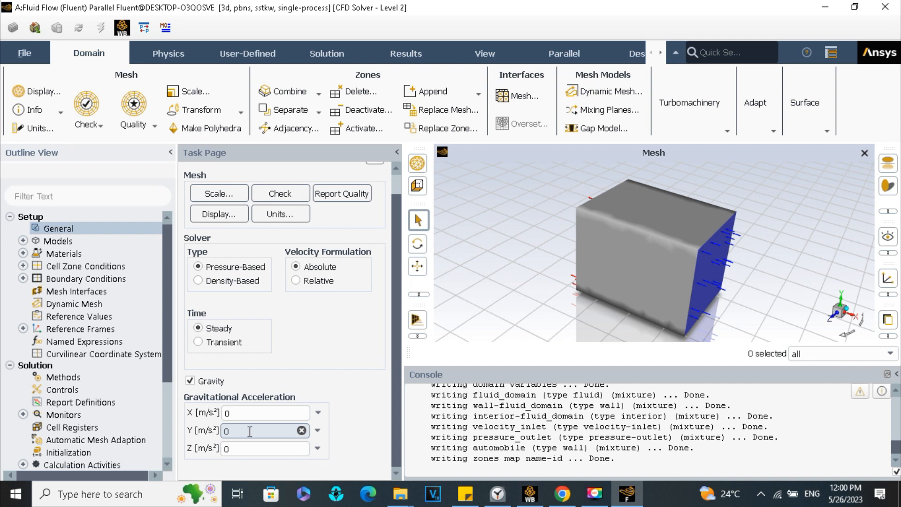
key(BackSpace)
text(-)
click(437, 432)
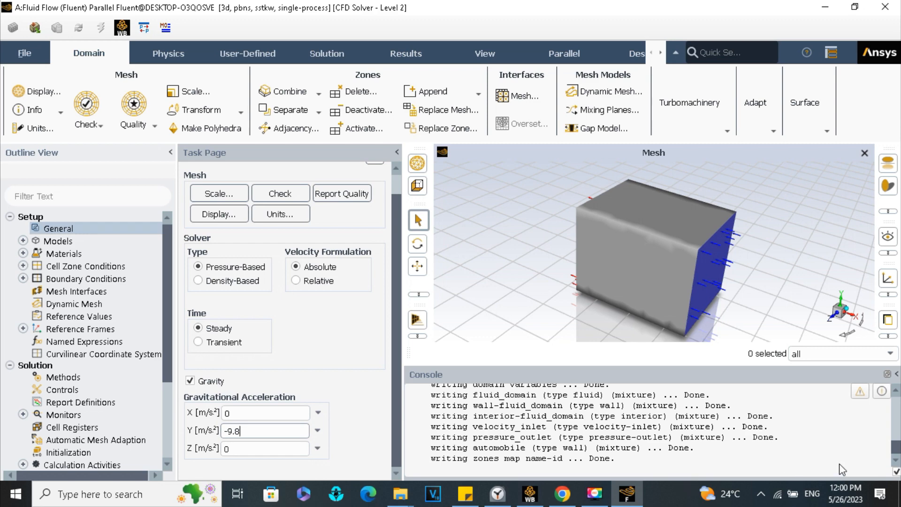
- Review the list of physics models and open the Viscous (SST k-omega) model for inspection
click(58, 241)
click(23, 241)
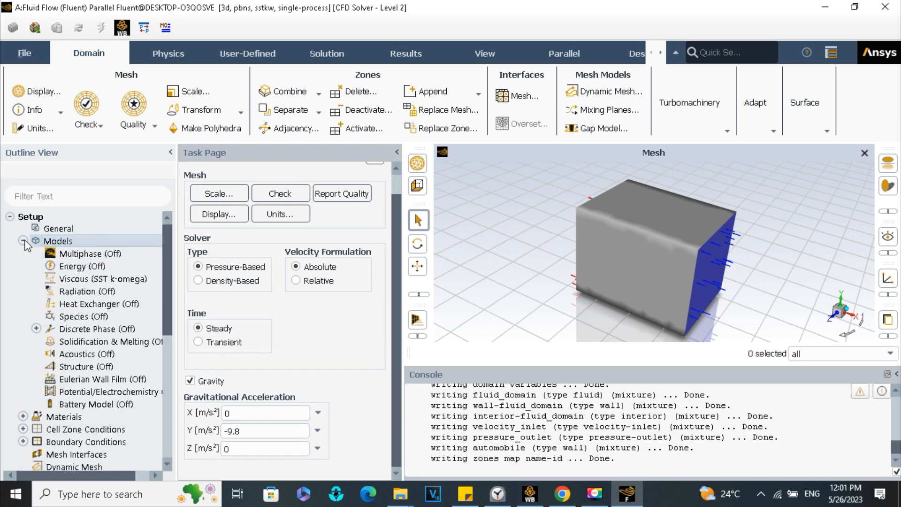
double_click(52, 240)
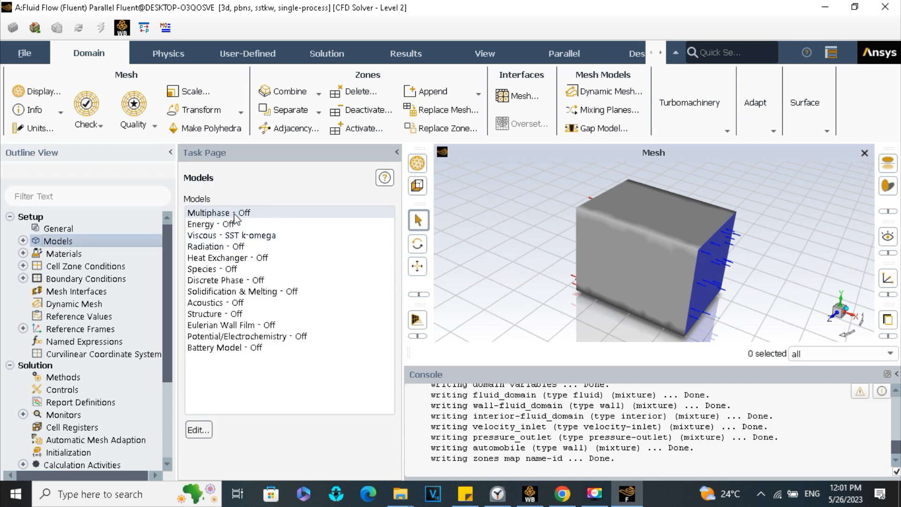
click(234, 214)
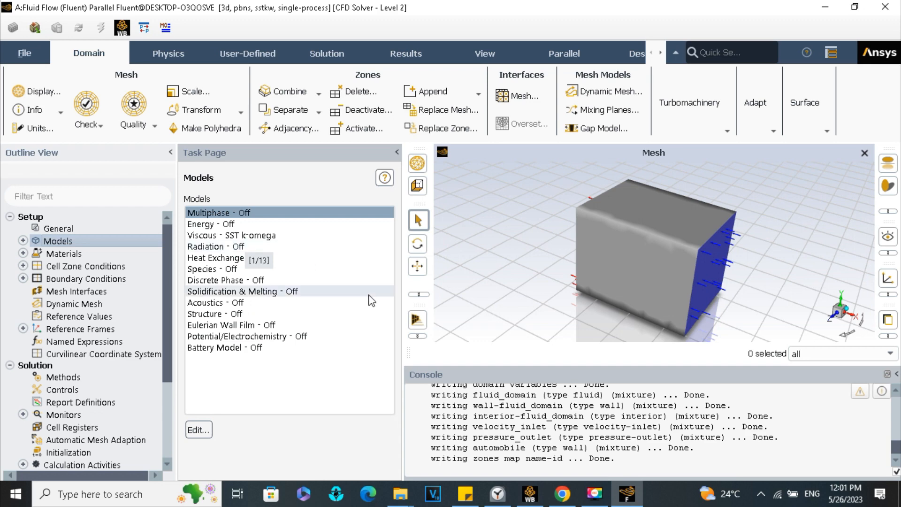
click(833, 466)
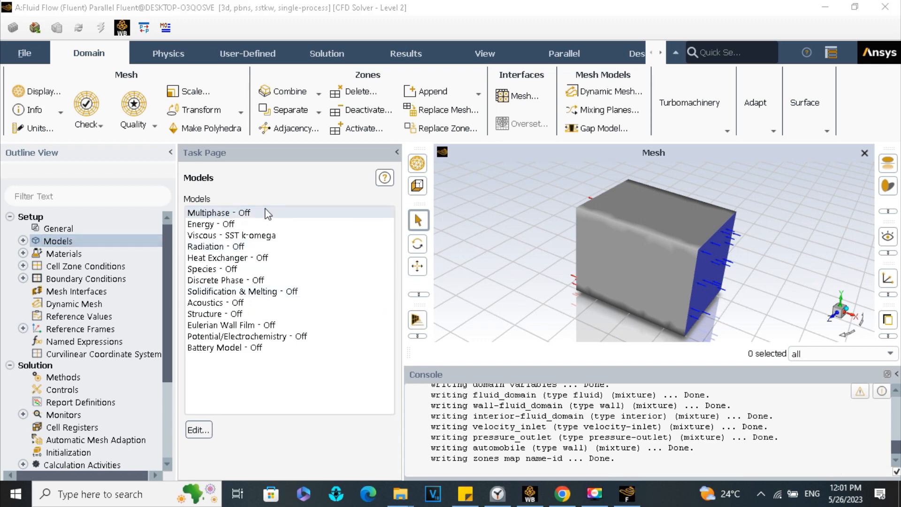
click(264, 235)
double_click(264, 235)
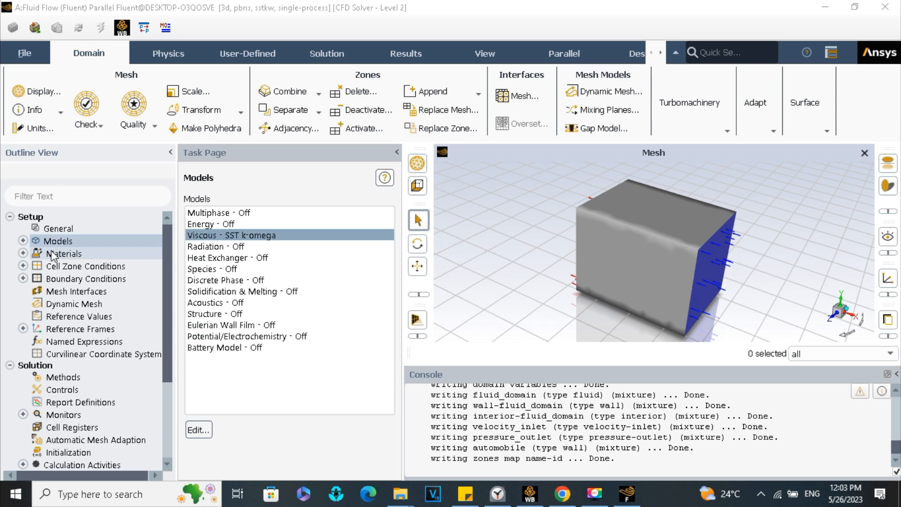
- Inspect the density and viscosity properties of the air fluid material, then close its settings
double_click(53, 254)
click(197, 225)
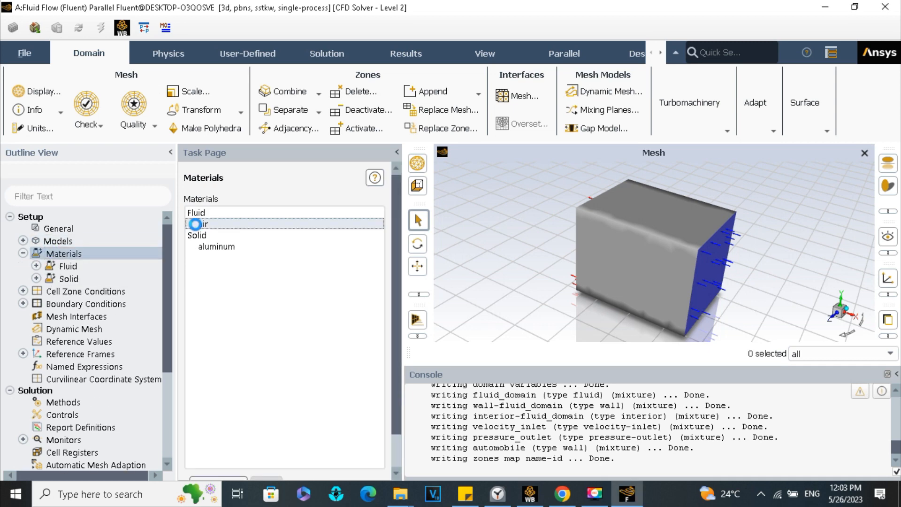
double_click(197, 225)
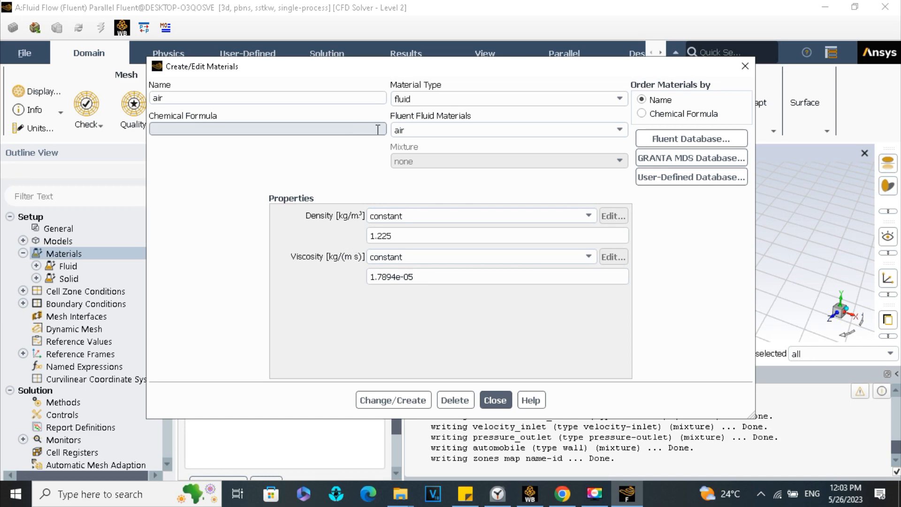
click(492, 401)
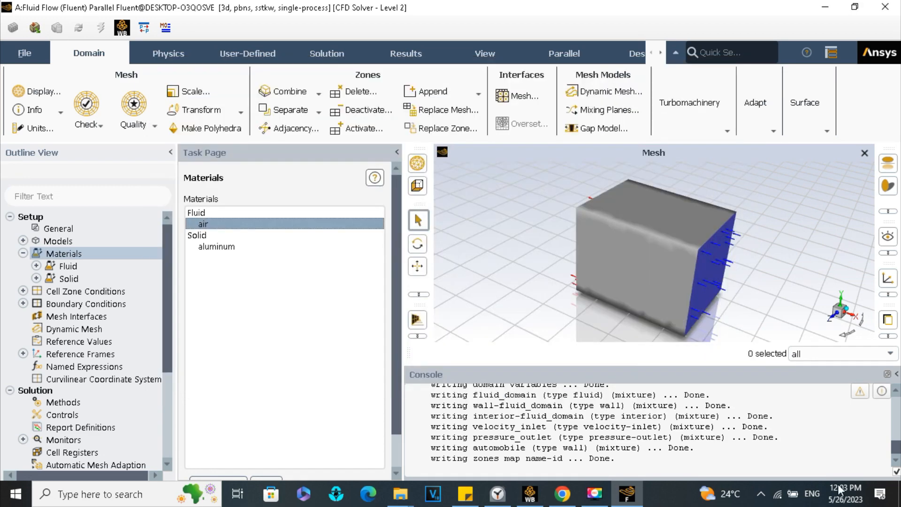
- Review the cell zone conditions and the zone type of fluid_domain
click(158, 292)
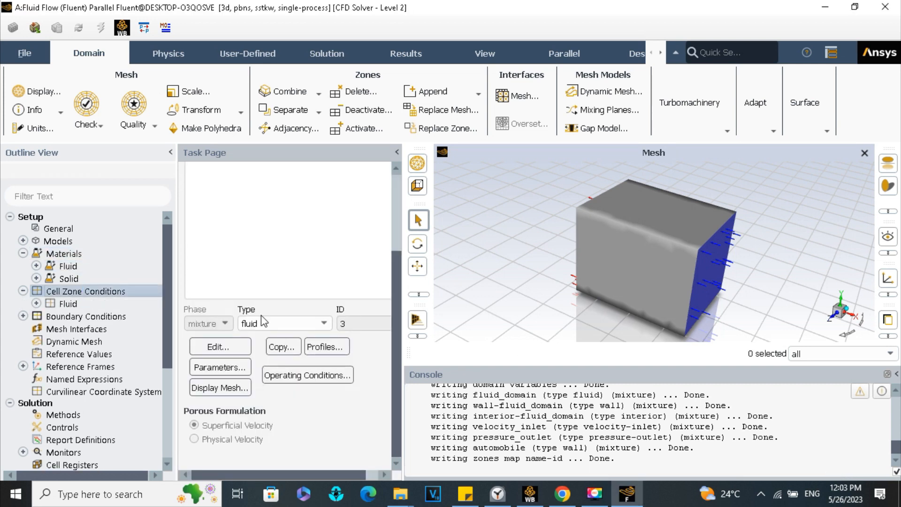
scroll(254, 211, up, 3)
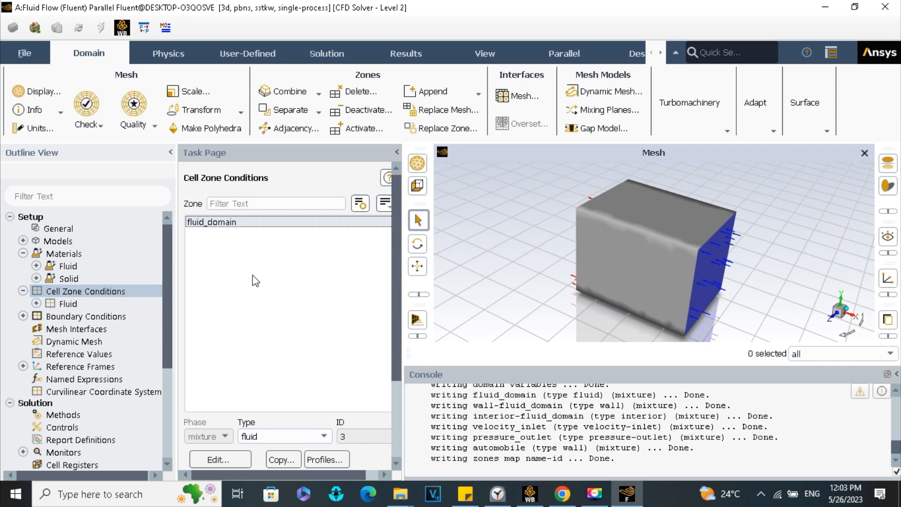
scroll(245, 239, down, 2)
click(282, 359)
click(280, 358)
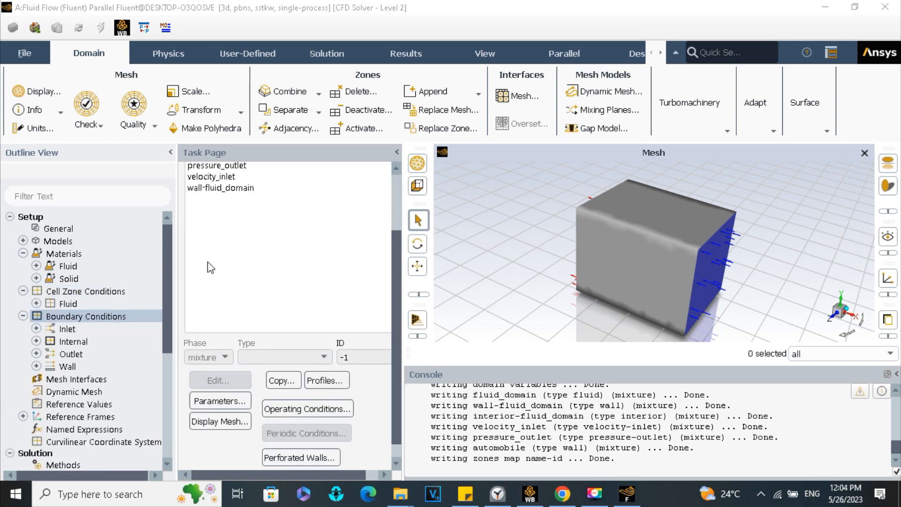
- Set the velocity magnitude of the velocity_inlet boundary to 100 km/h and apply it
click(214, 179)
double_click(215, 179)
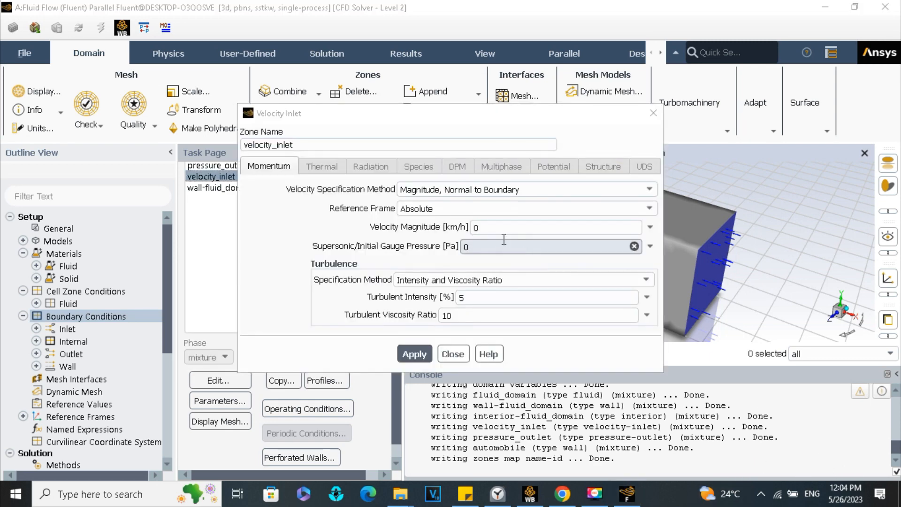
click(498, 230)
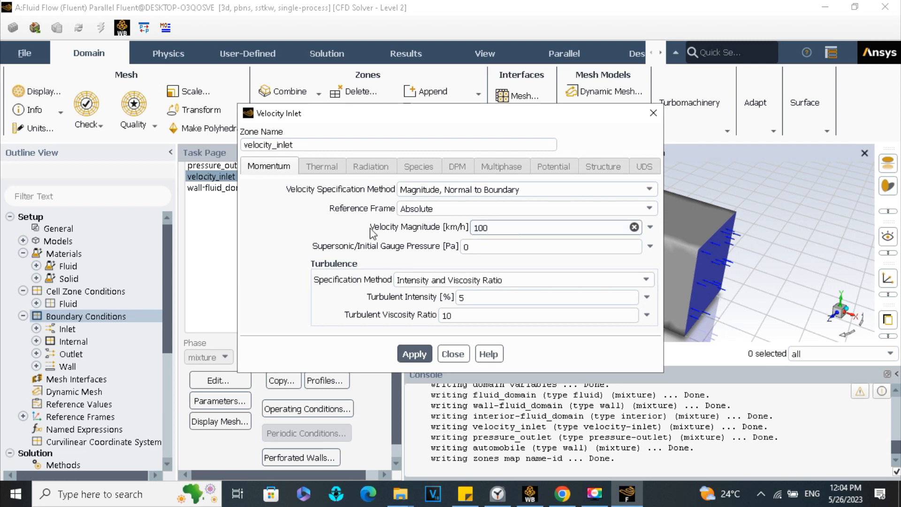
click(414, 355)
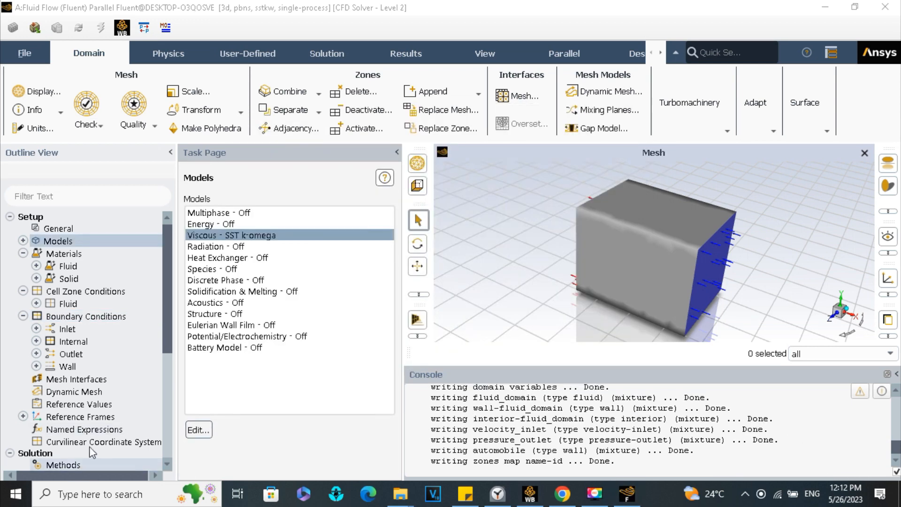
- Compute the projected area of the automobile surface in the X direction, copy the area value and close the report
scroll(89, 441, down, 5)
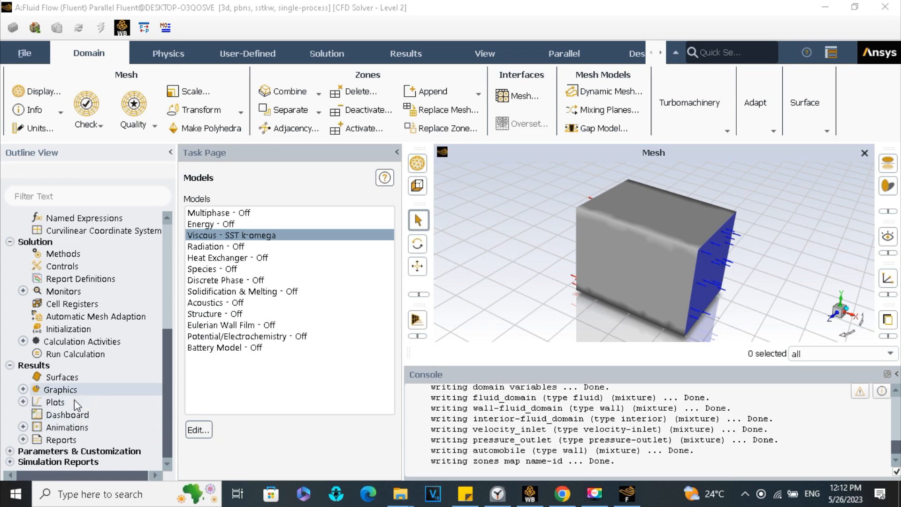
double_click(84, 439)
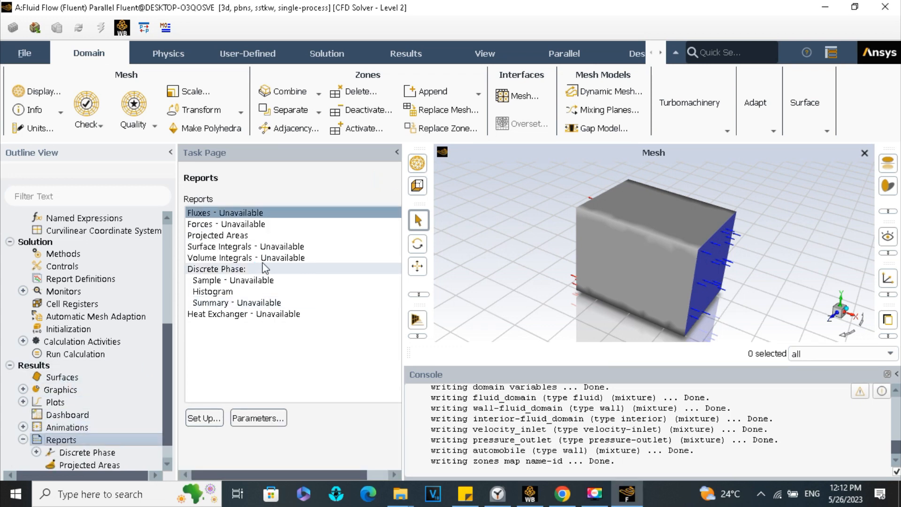
double_click(235, 235)
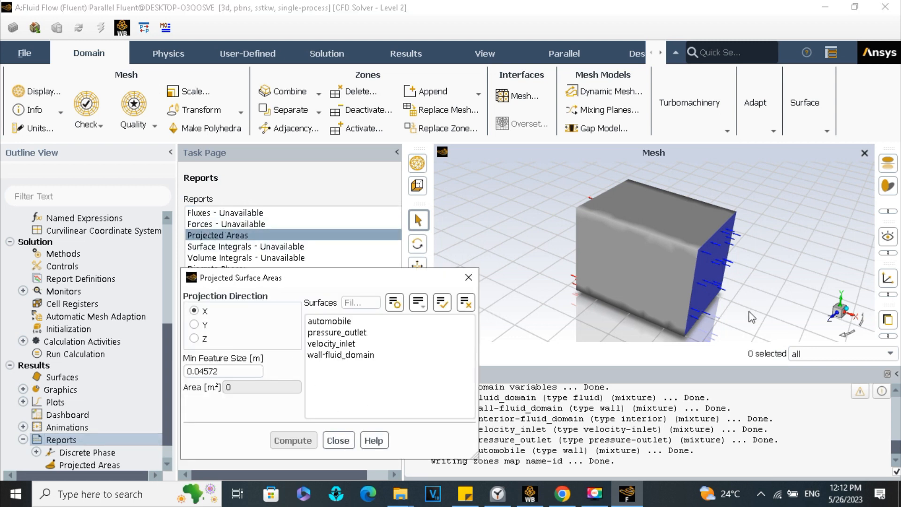
click(842, 488)
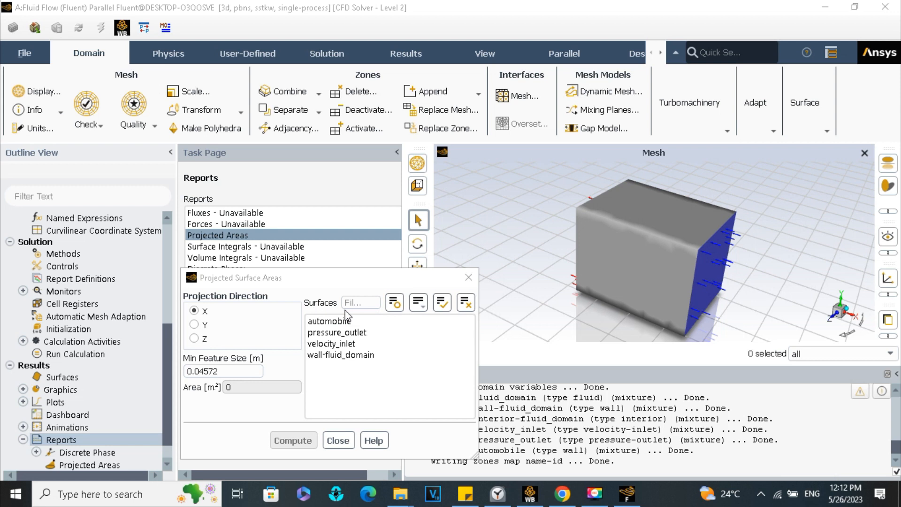
click(329, 322)
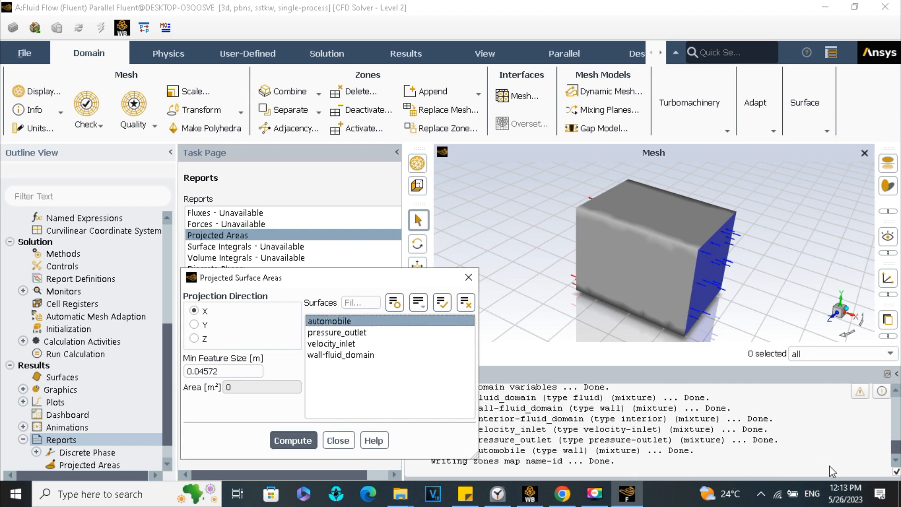
click(287, 442)
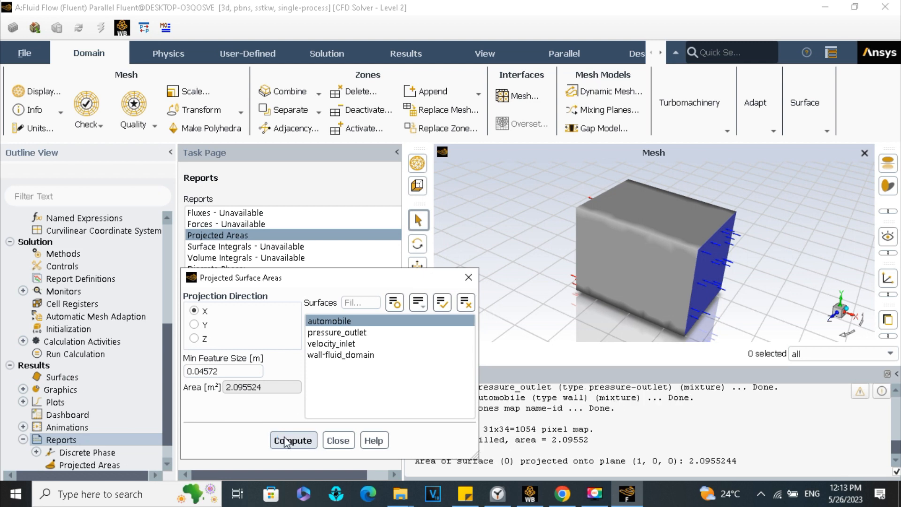
triple_click(262, 388)
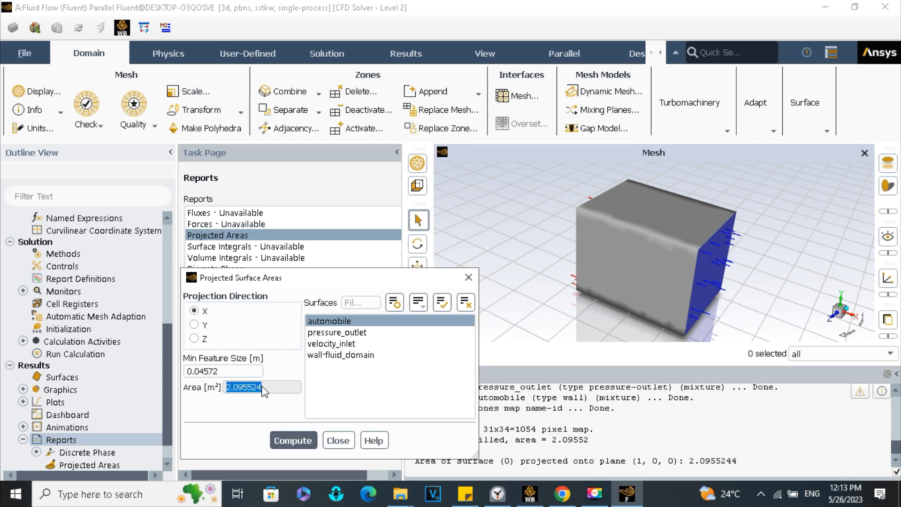
right_click(263, 389)
click(281, 395)
click(338, 441)
- Set the reference area to 2.095524 m² in the reference values and enter a new reference velocity
scroll(94, 282, up, 5)
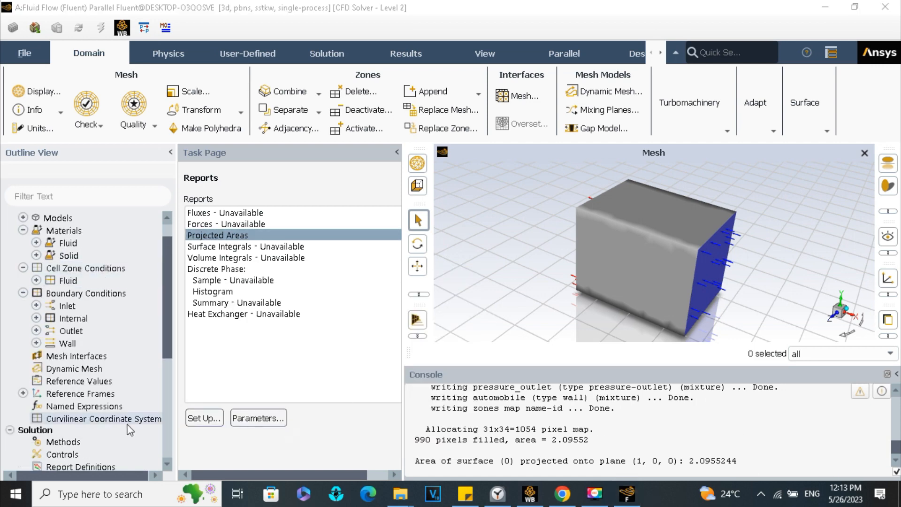
click(92, 380)
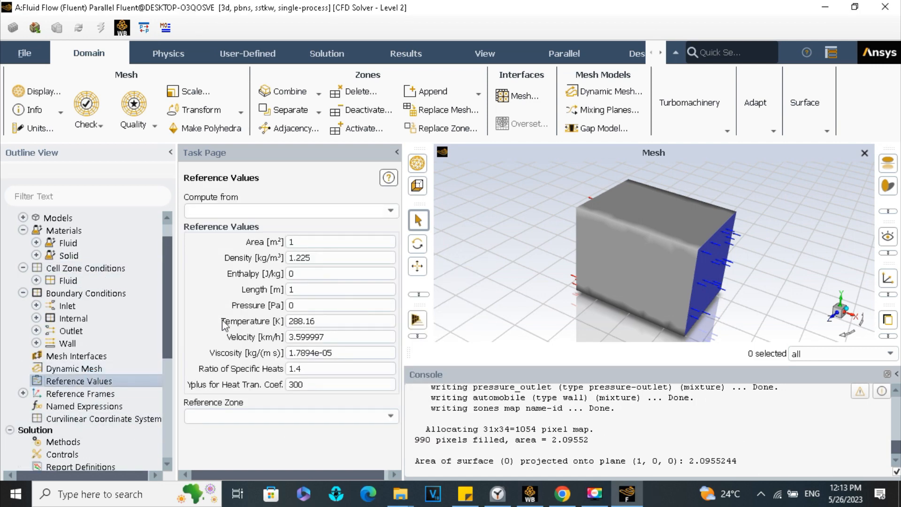
click(299, 242)
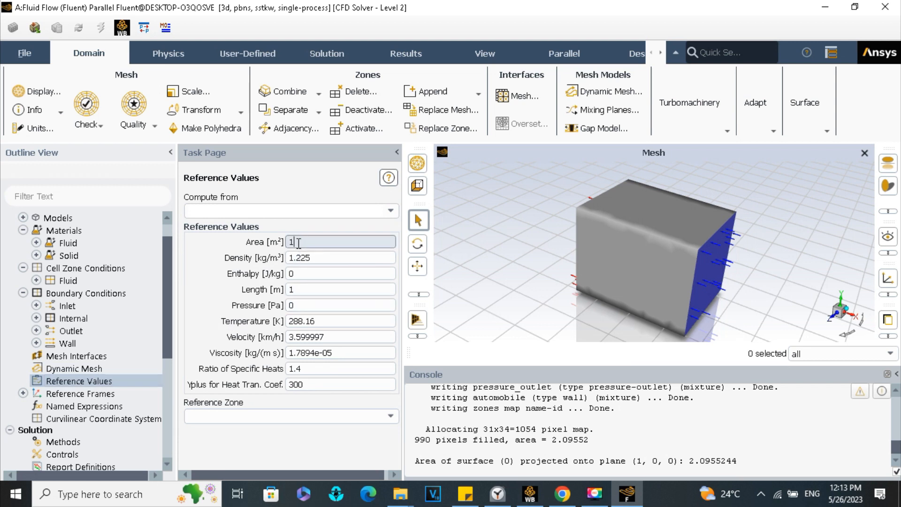
text(2.095524)
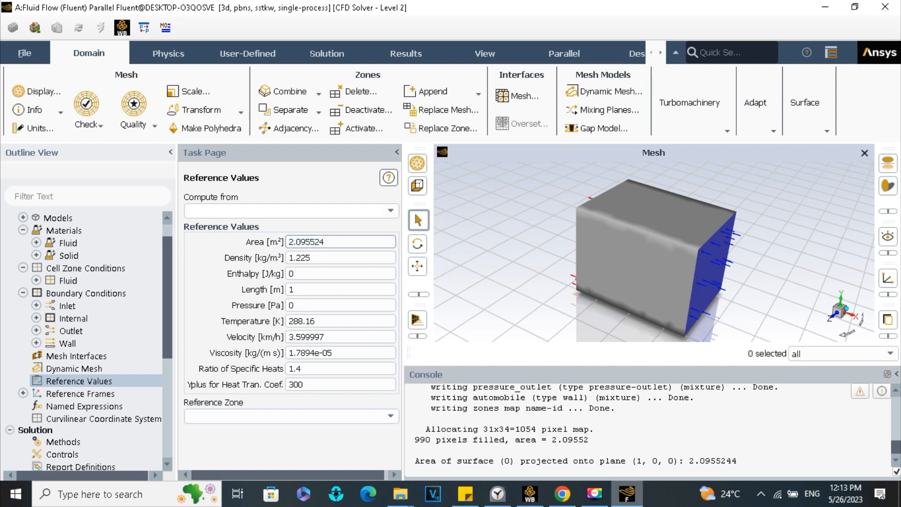
click(826, 471)
double_click(310, 340)
text(1)
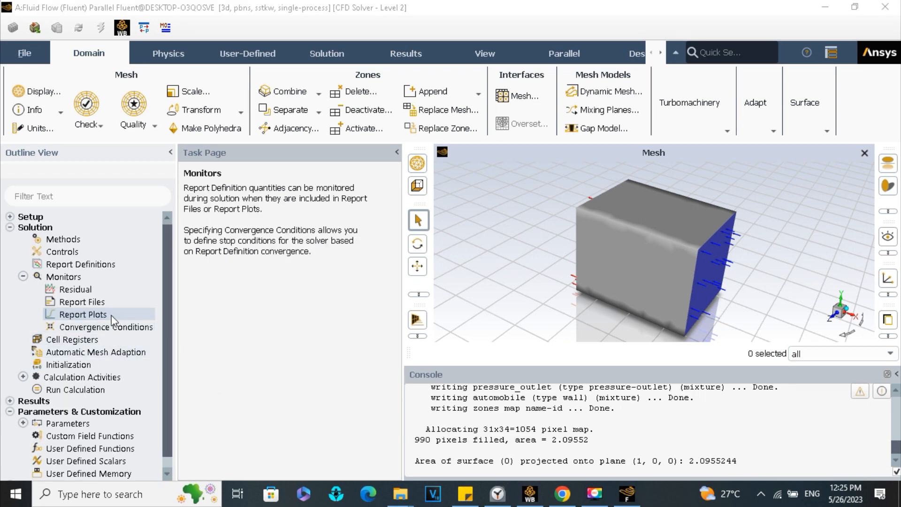
- Start a new report plot under the solution monitors and add a drag force report definition to it
double_click(110, 315)
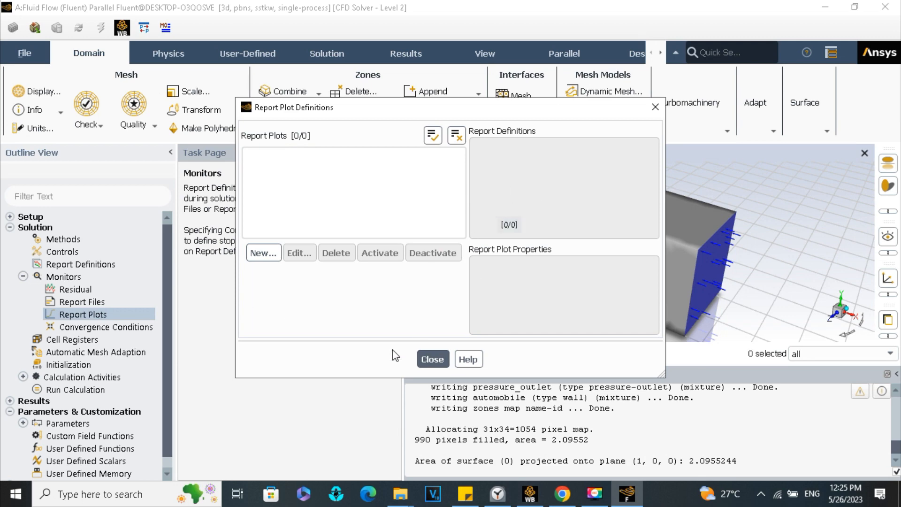
click(431, 359)
double_click(107, 315)
click(263, 252)
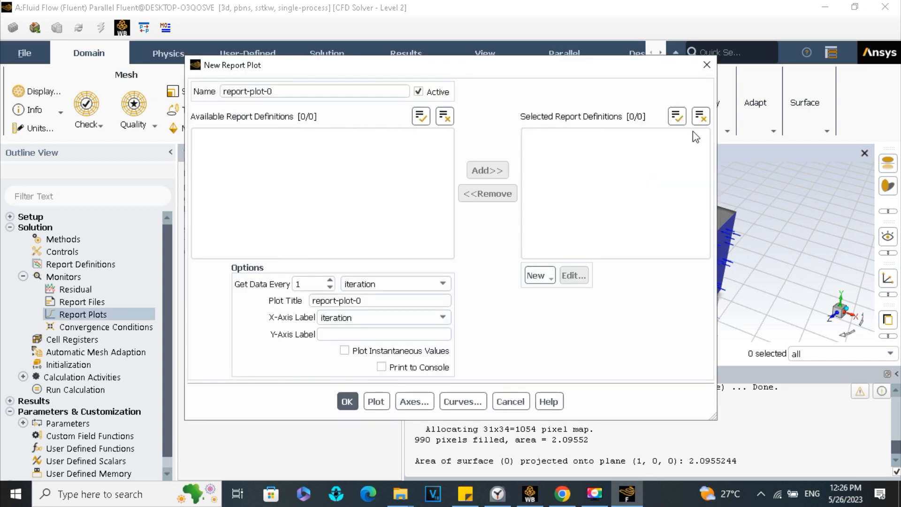
click(545, 275)
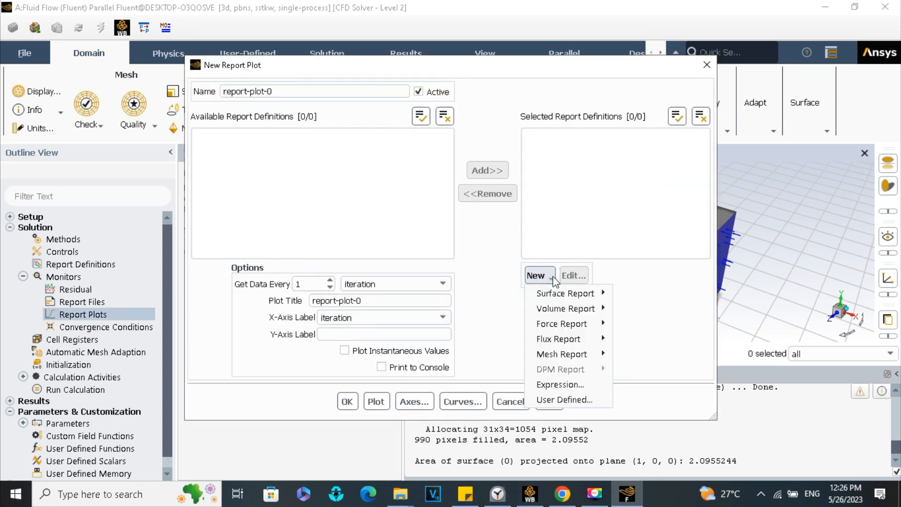
mouse_move(575, 323)
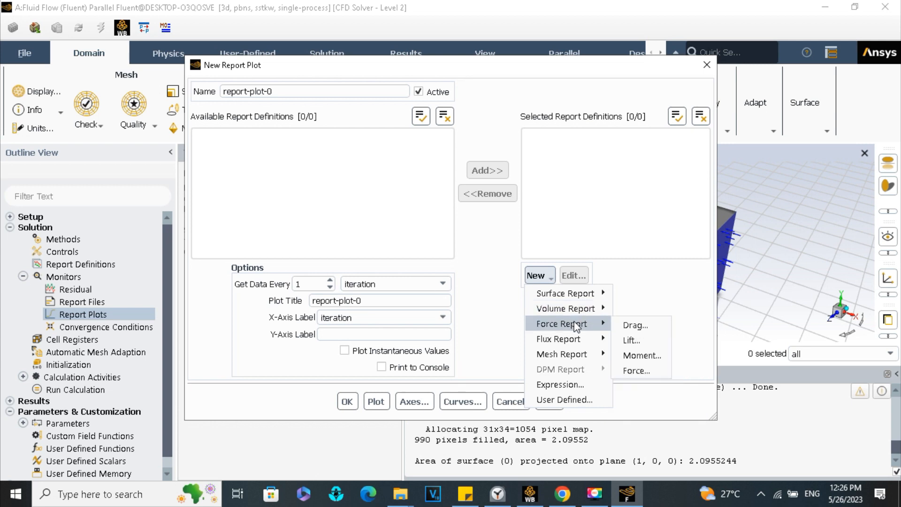
click(635, 329)
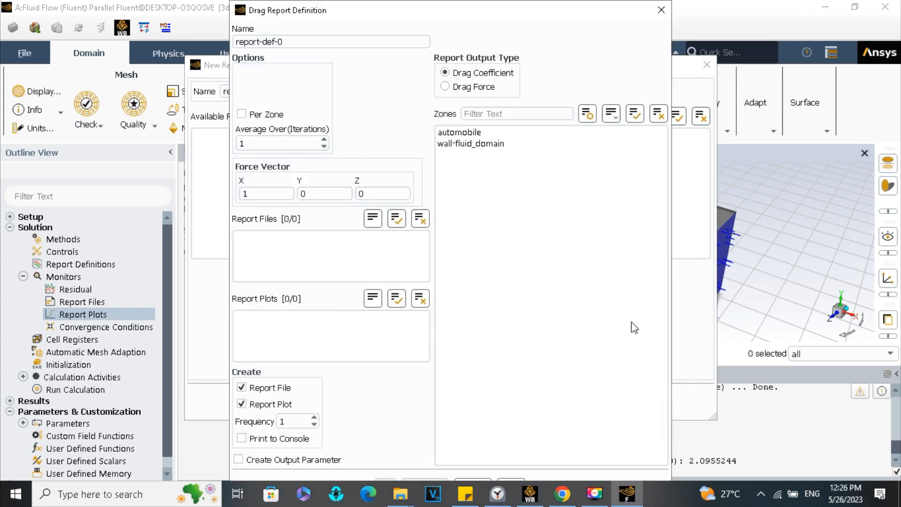
- Configure the drag report definition to output drag force with force vector X set to -1 and printing to the console
click(445, 86)
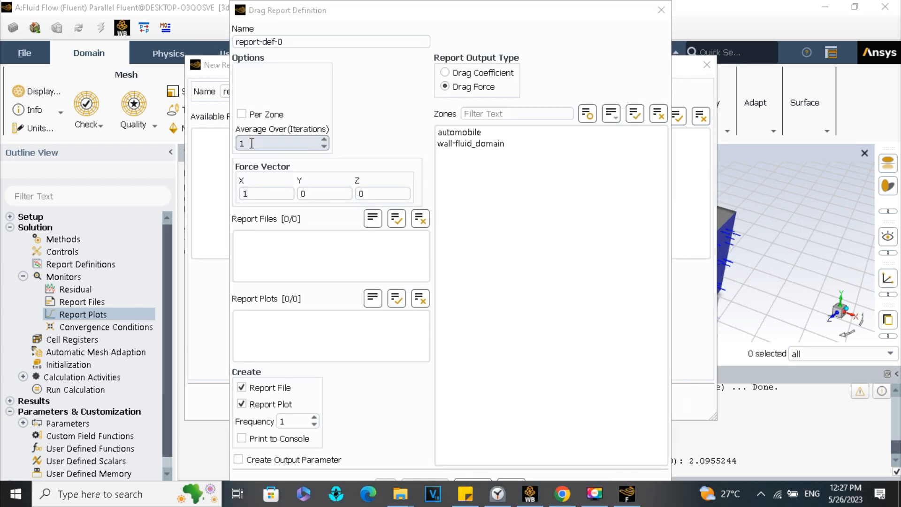
double_click(261, 193)
text(-)
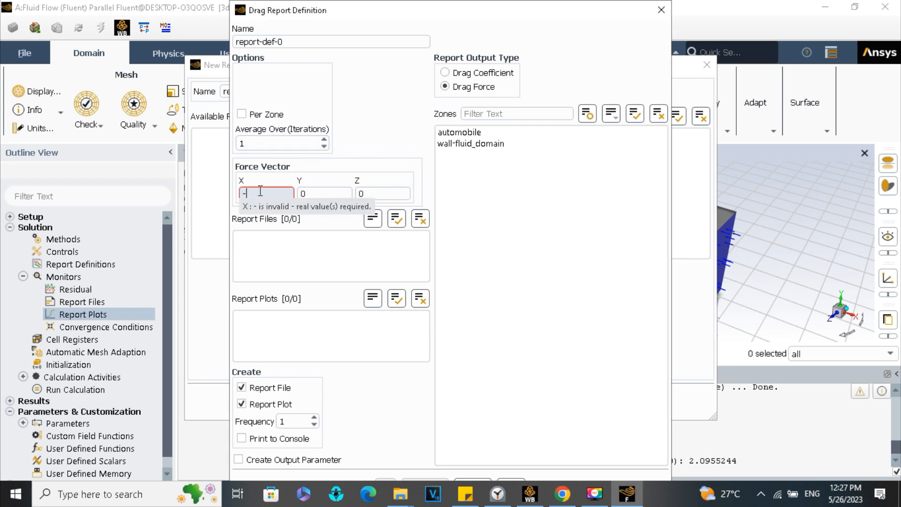
text(1)
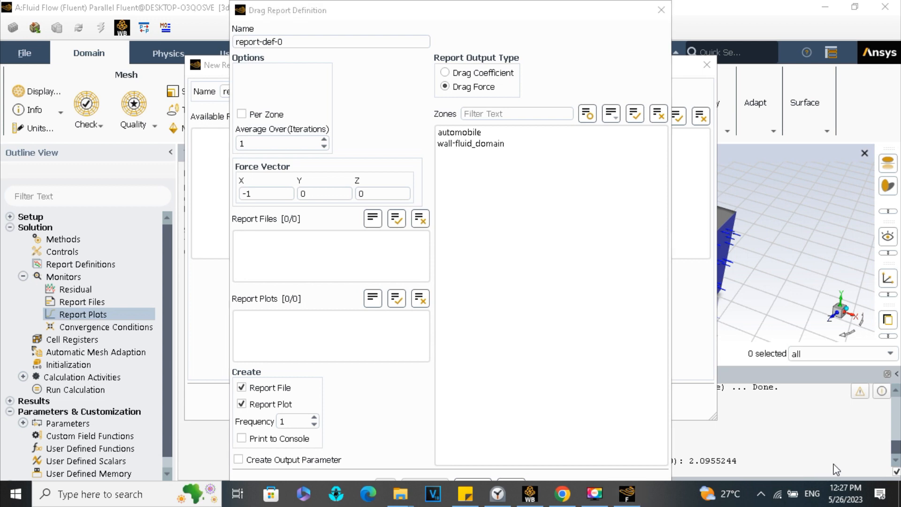
click(242, 435)
- Choose only the automobile zone for the drag report definition and accept it
click(457, 132)
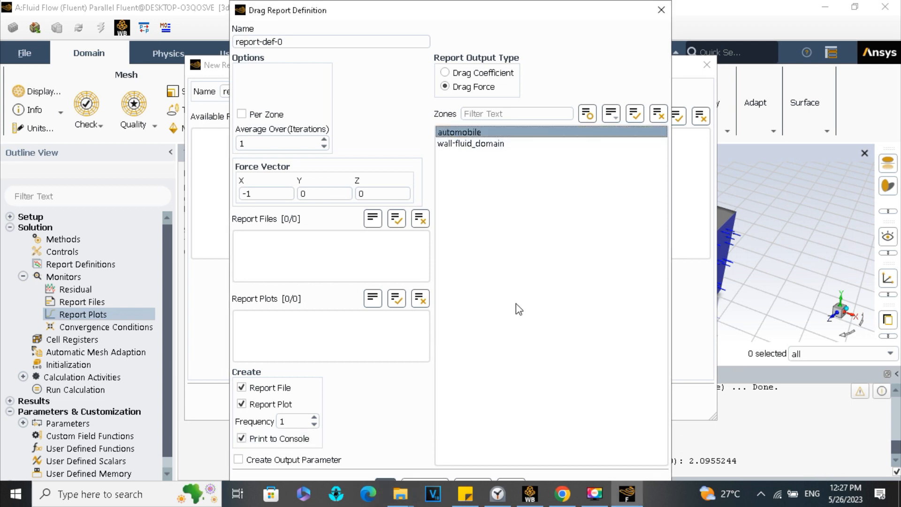
click(636, 118)
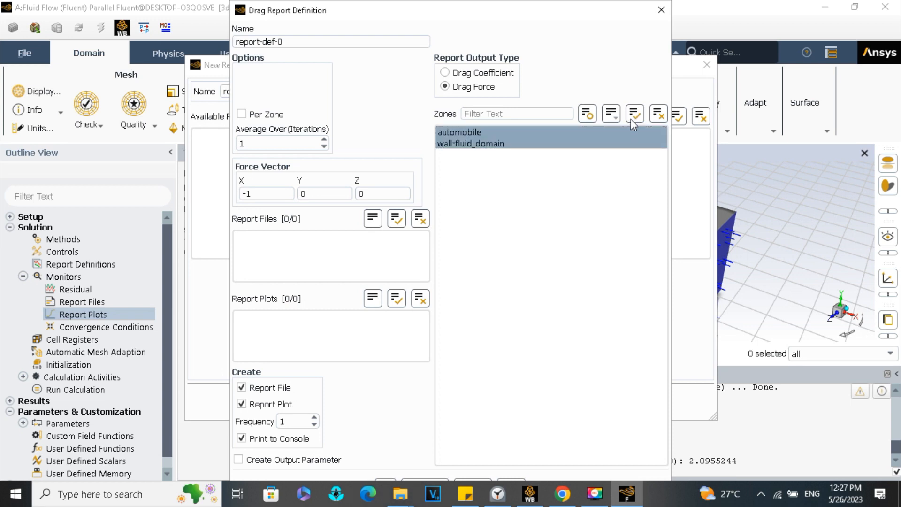
click(476, 134)
click(478, 143)
click(472, 140)
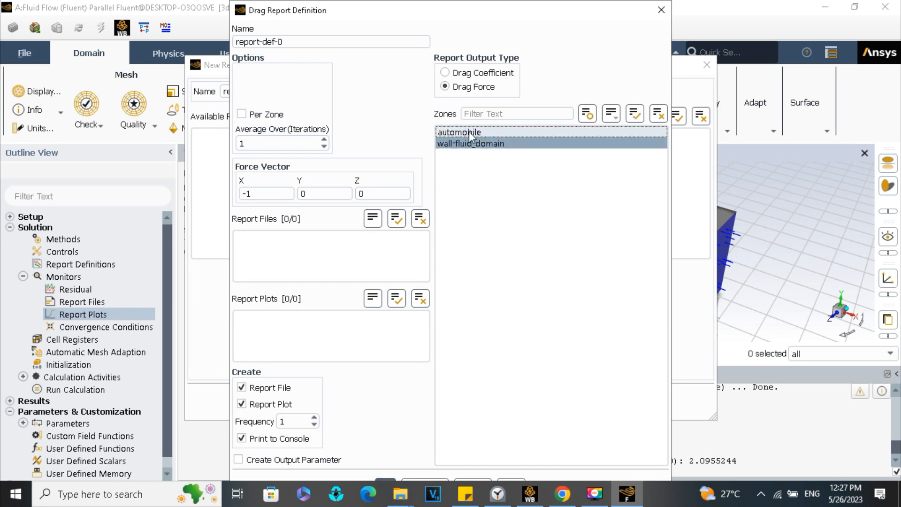
click(494, 134)
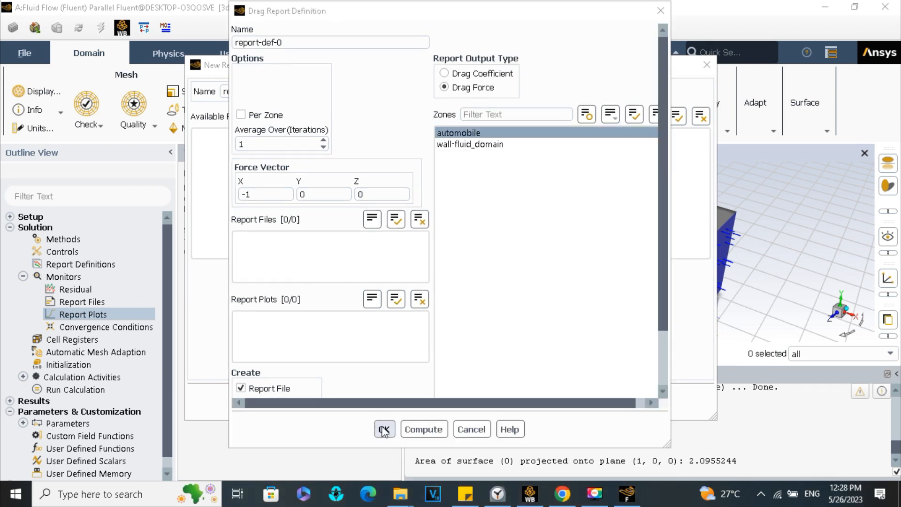
click(384, 429)
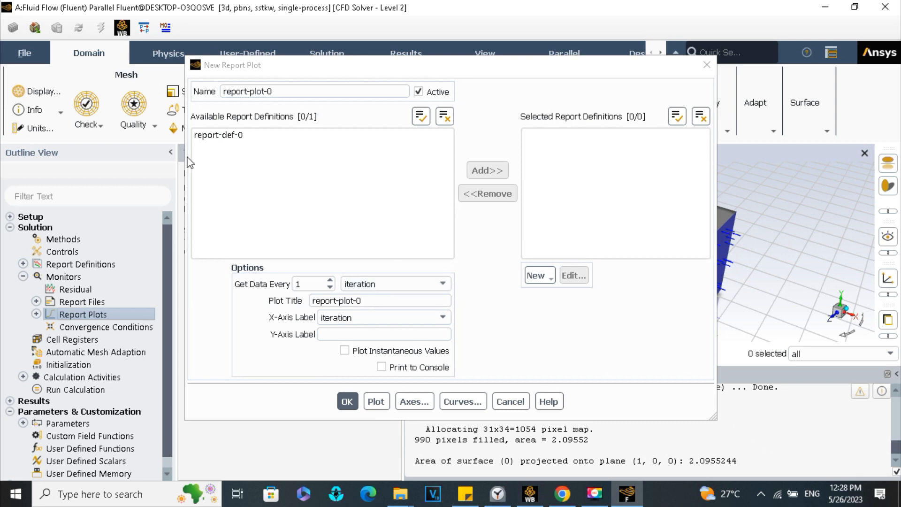
- Select report-def-0 for the new report plot, name the plot drag-coefficient, accept it and close the report plot definitions
click(216, 134)
triple_click(243, 96)
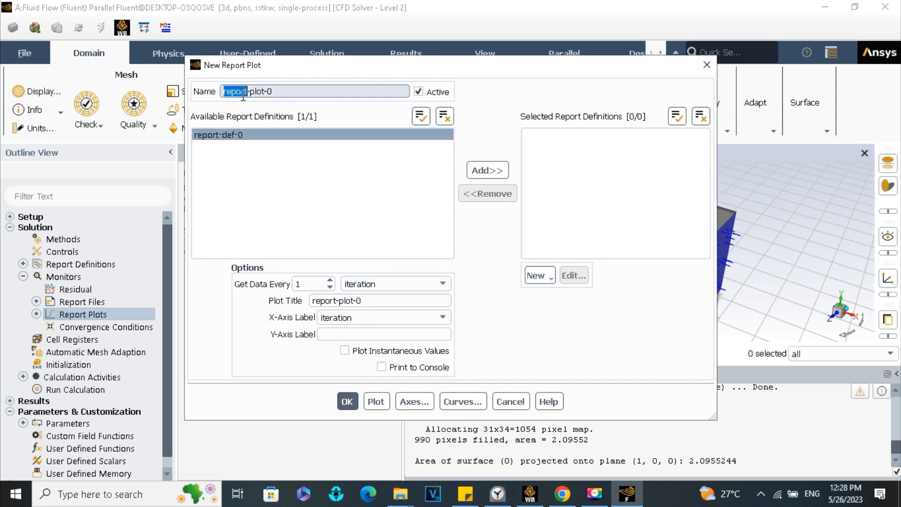
text(drag-coefficient)
key(Return)
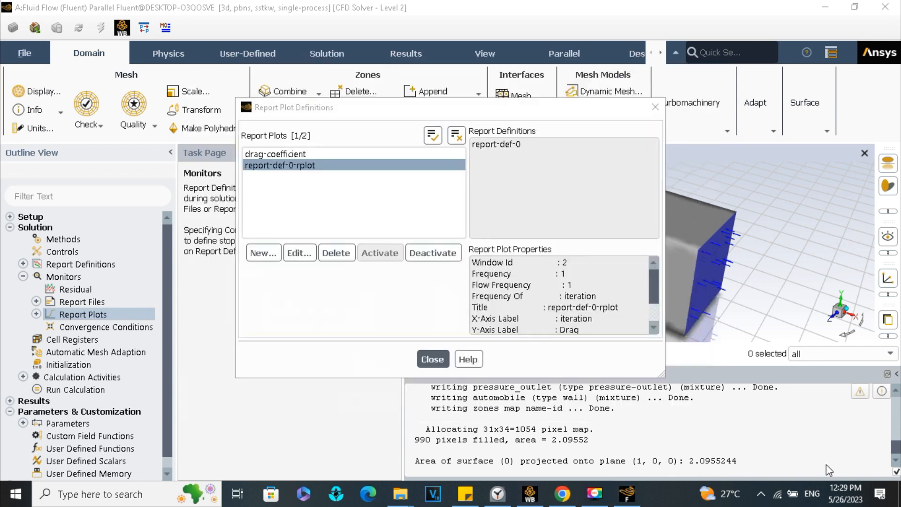
click(433, 359)
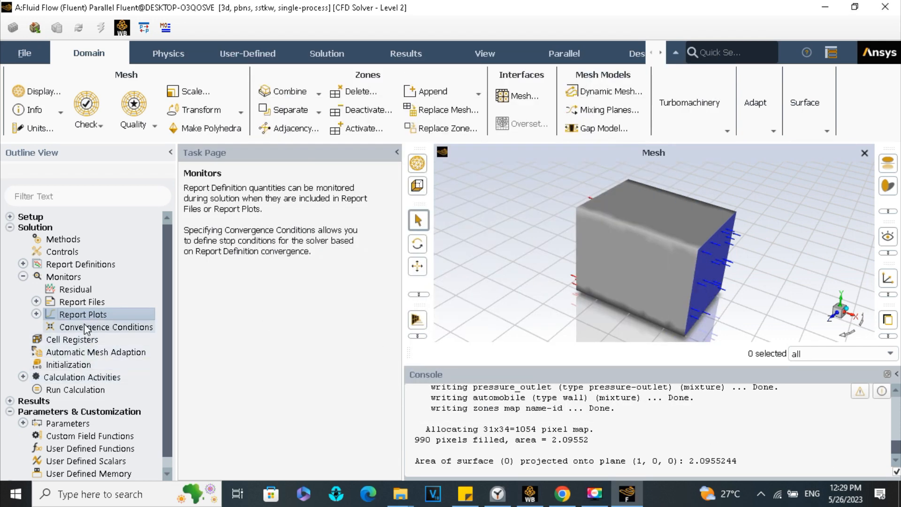
- Choose Coupled as the pressure-velocity coupling scheme in the solution methods
click(69, 240)
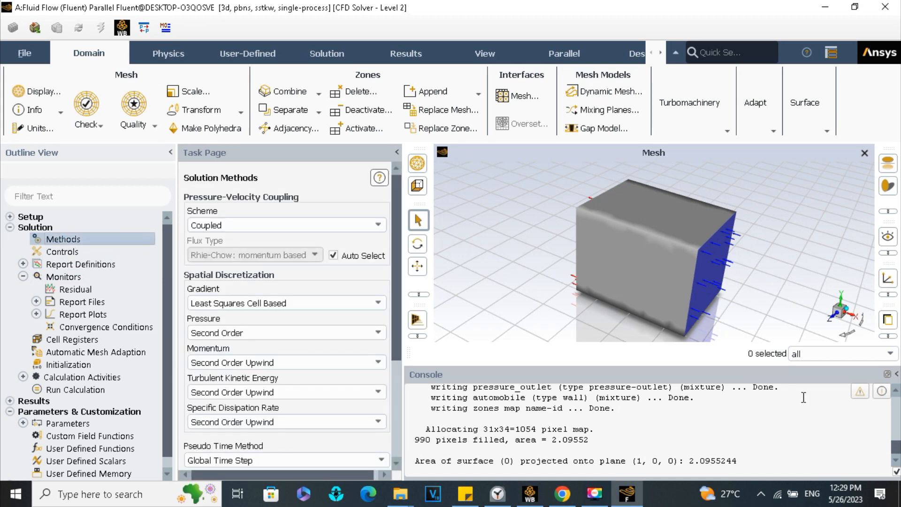
click(214, 226)
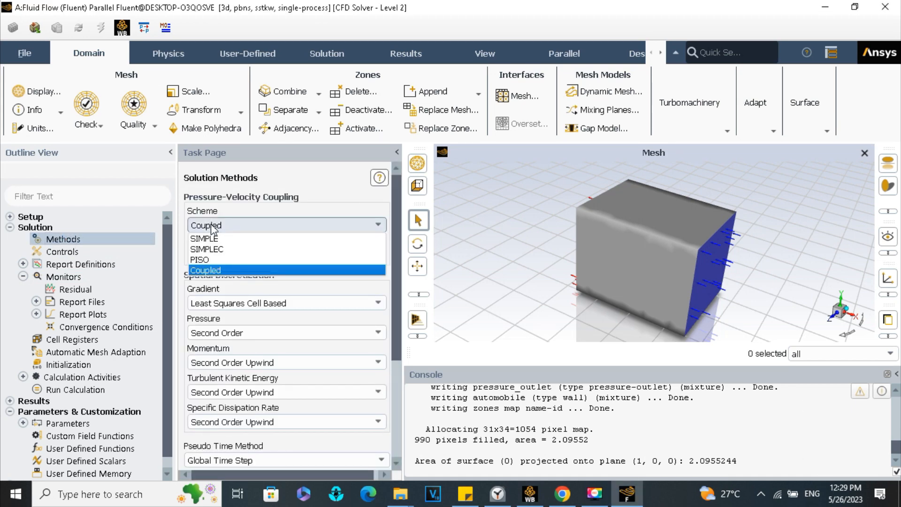
click(216, 271)
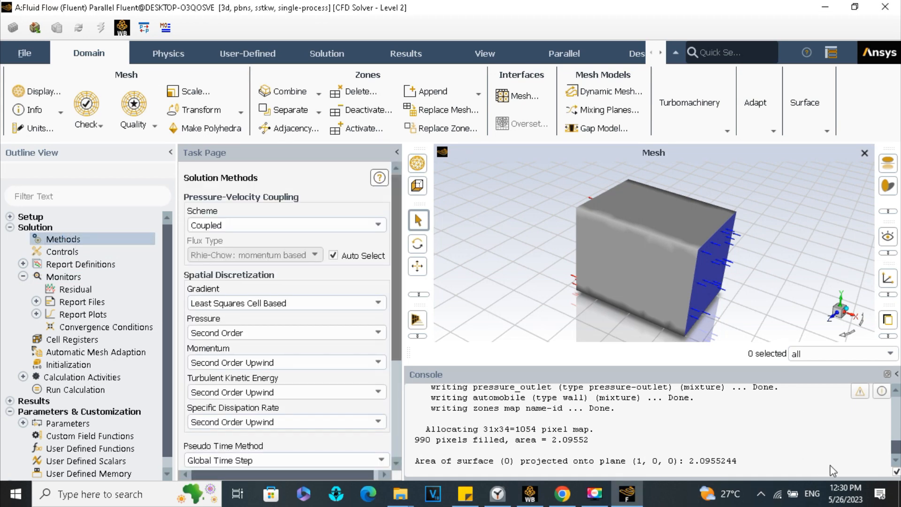
- Initialize the solution with the hybrid initialization method
click(94, 365)
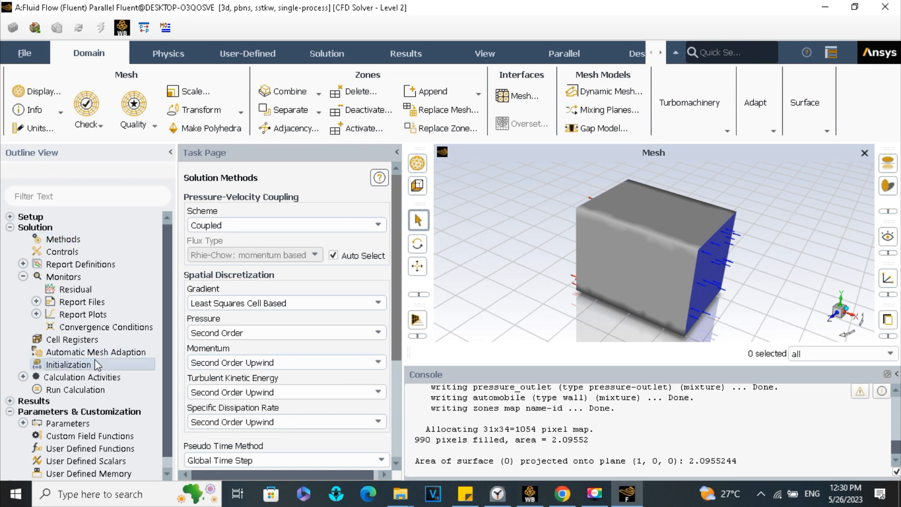
click(130, 369)
click(275, 251)
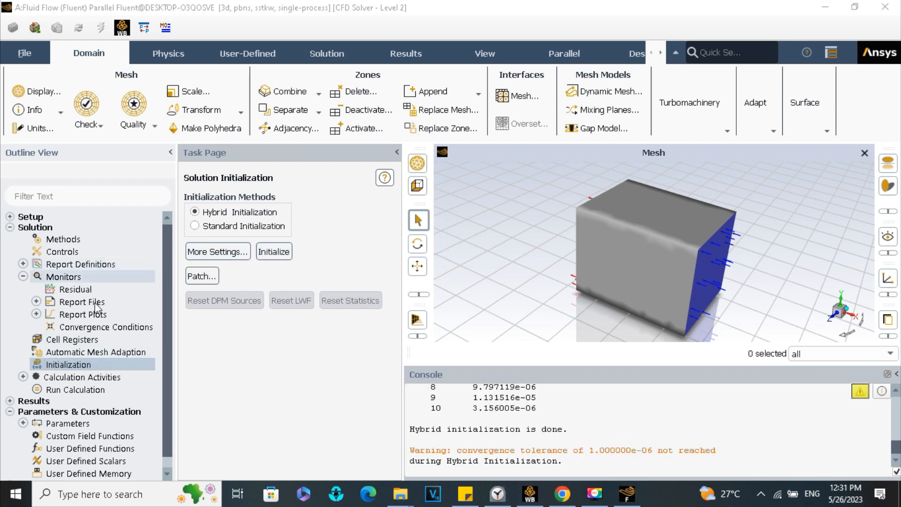
- Set the number of iterations to 100 in the run calculation settings, run the case check and close it
click(80, 379)
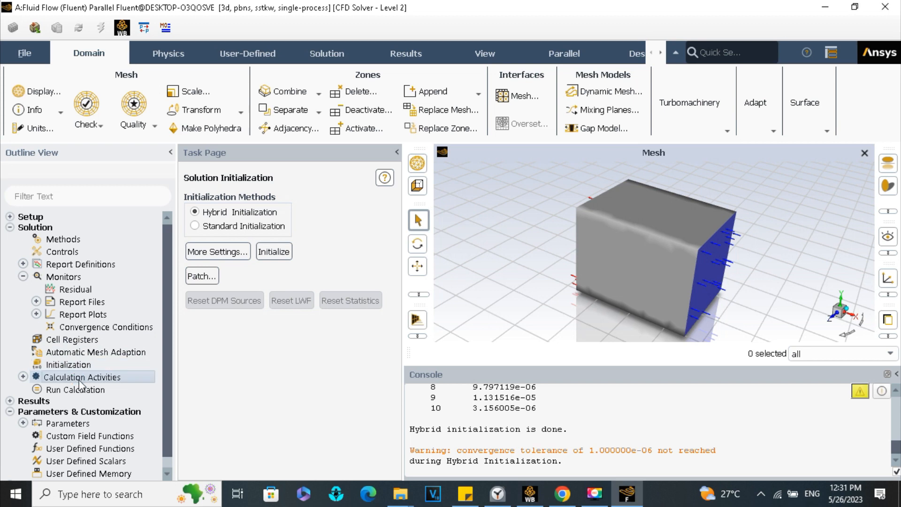
double_click(79, 378)
click(81, 453)
double_click(75, 453)
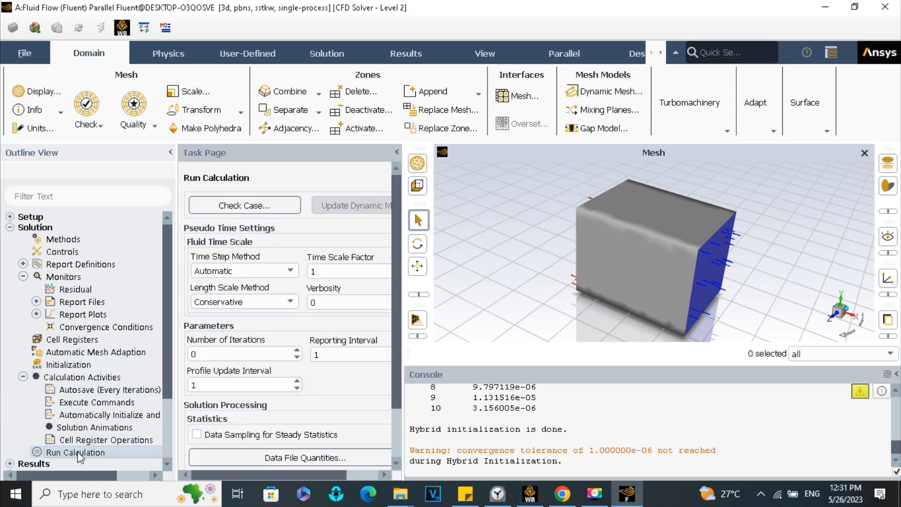
double_click(194, 355)
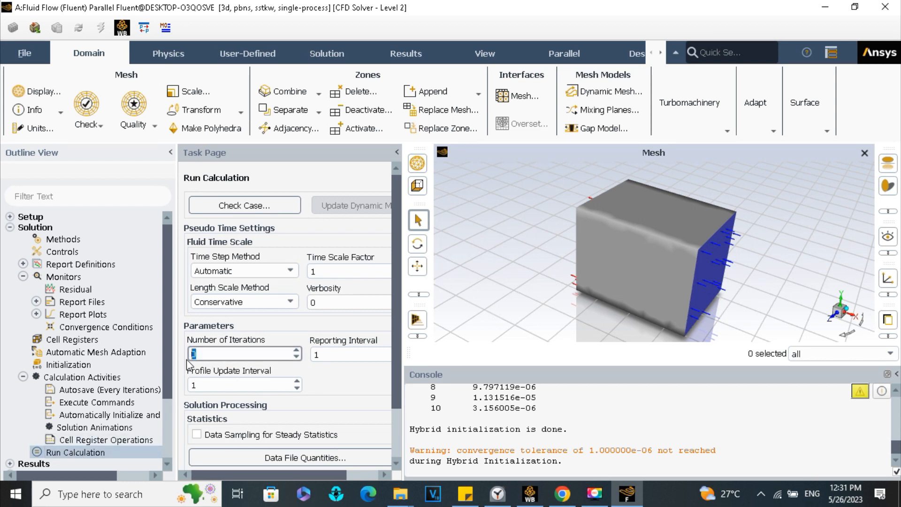
text(100)
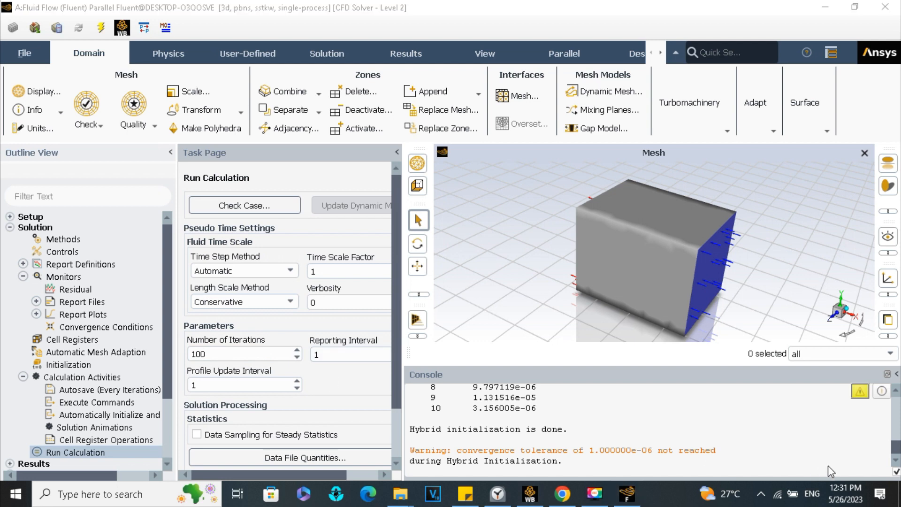
click(230, 206)
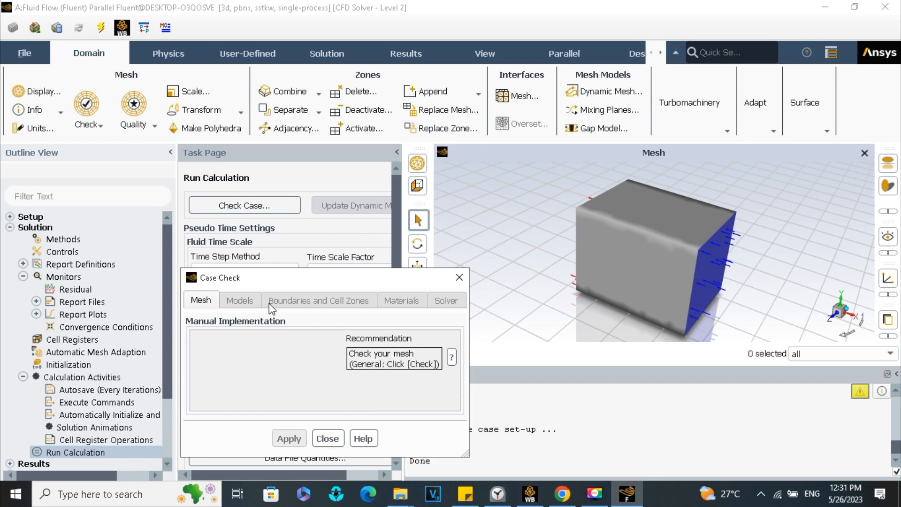
click(327, 439)
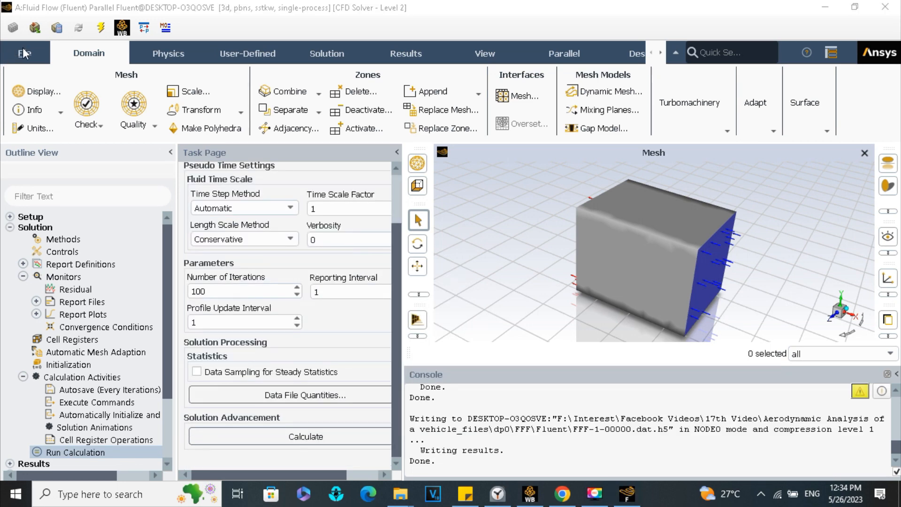
- Save the project, run the calculation and dismiss the completion message
click(24, 53)
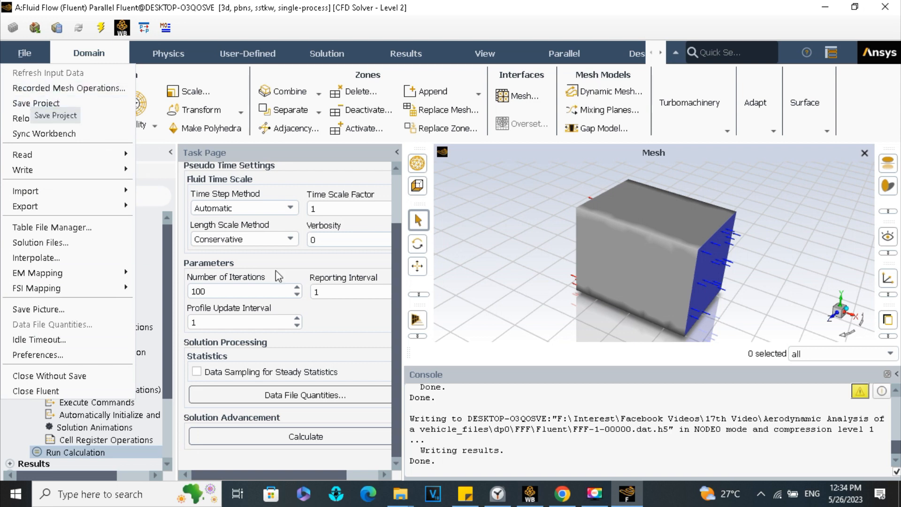
click(422, 358)
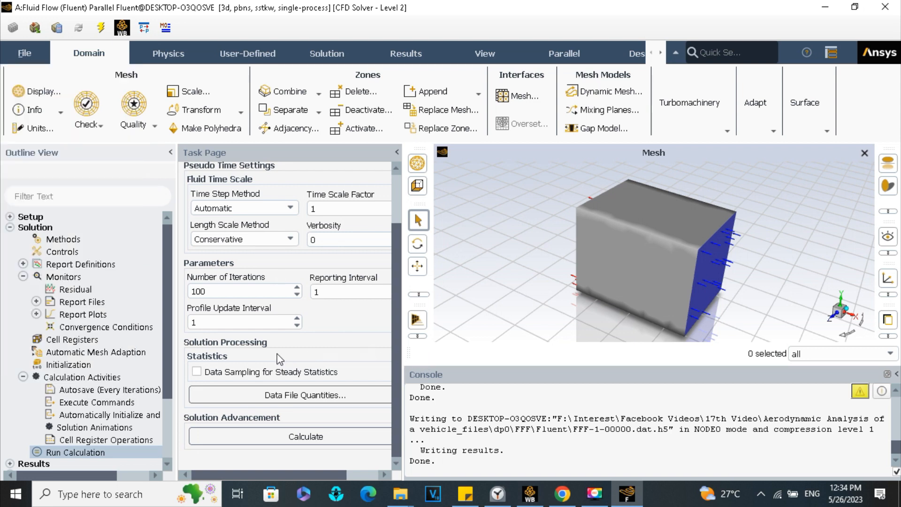
click(272, 437)
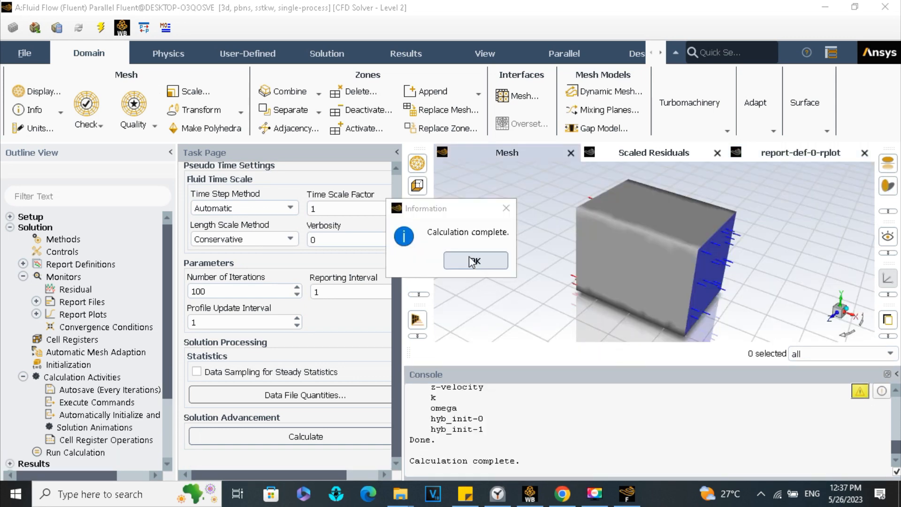
click(475, 260)
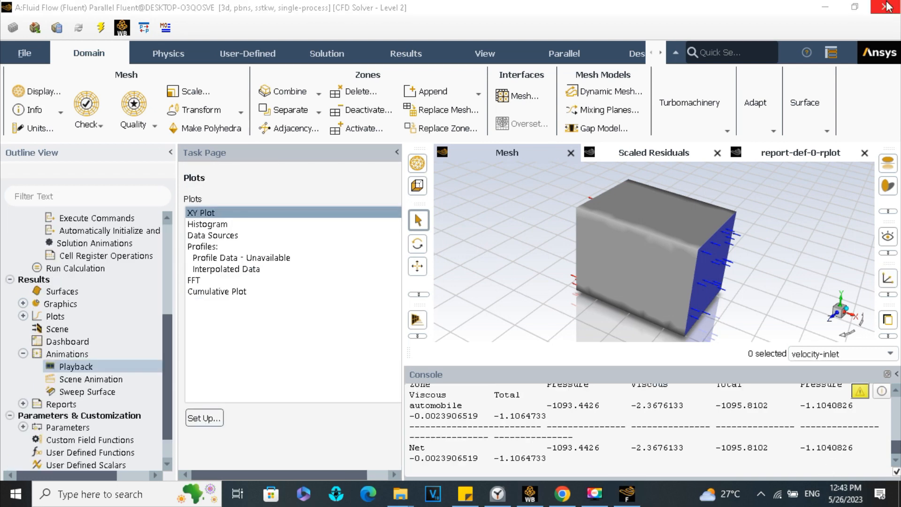
- Close Fluent and reopen the Solution cell of the Fluid Flow (Fluent) system from Workbench
click(886, 7)
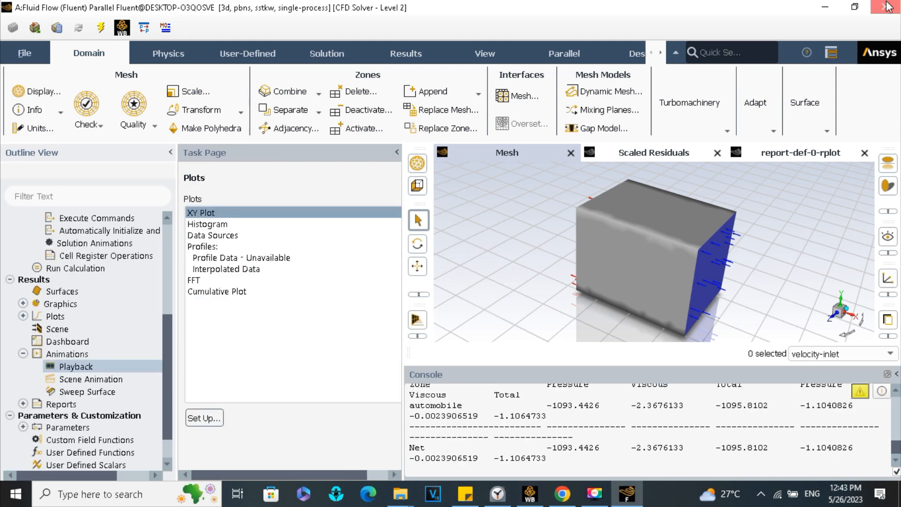
click(468, 263)
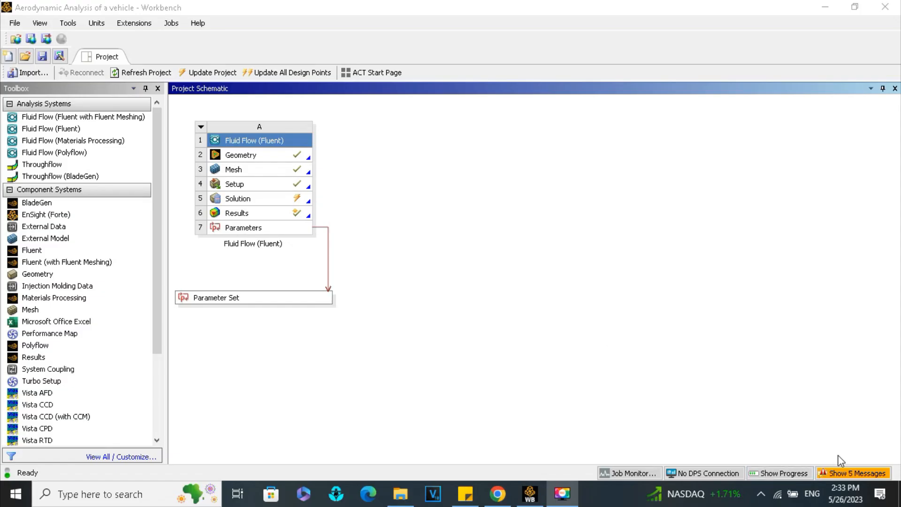
right_click(269, 197)
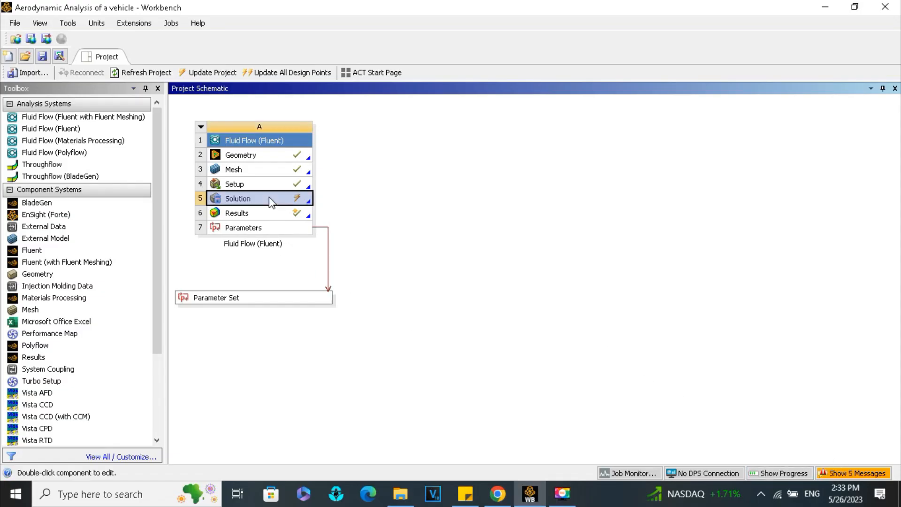
click(296, 203)
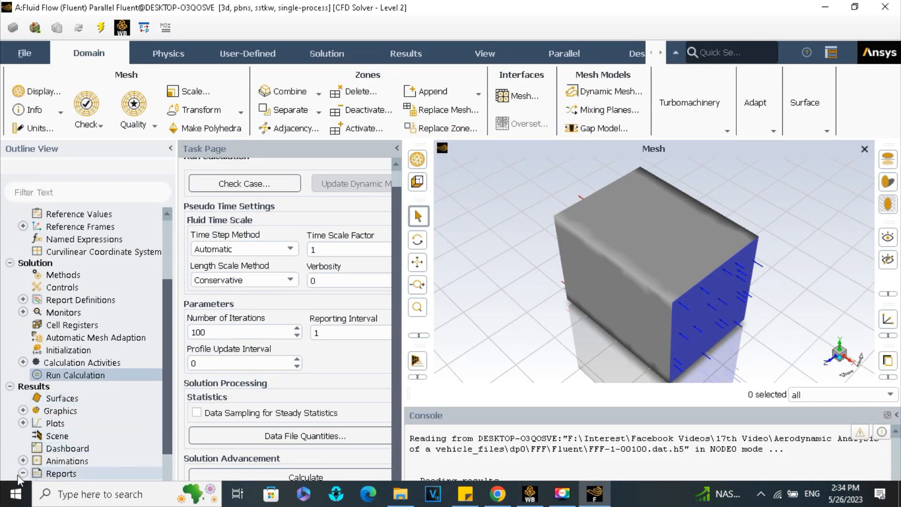
- Print a force report for the automobile wall zone with direction vector X set to -1, and highlight its force values in the console
click(22, 473)
click(71, 437)
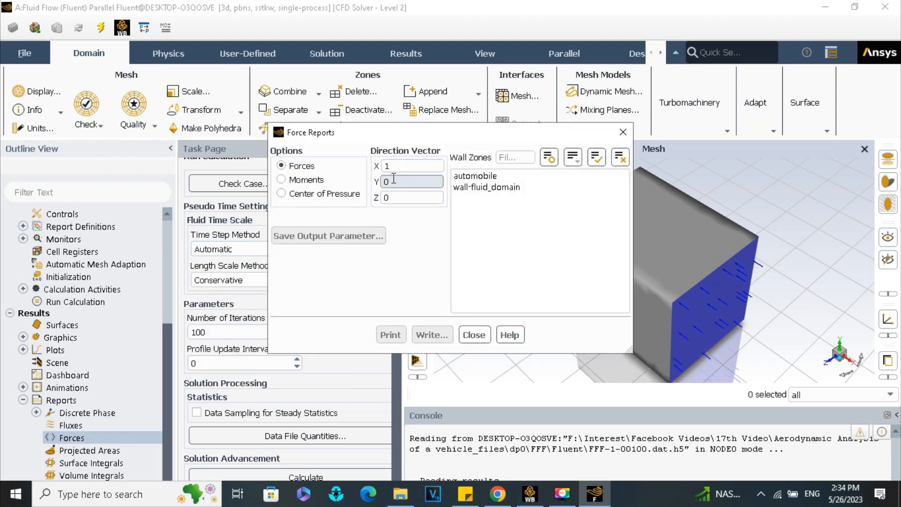
click(393, 170)
key(BackSpace)
text(-1)
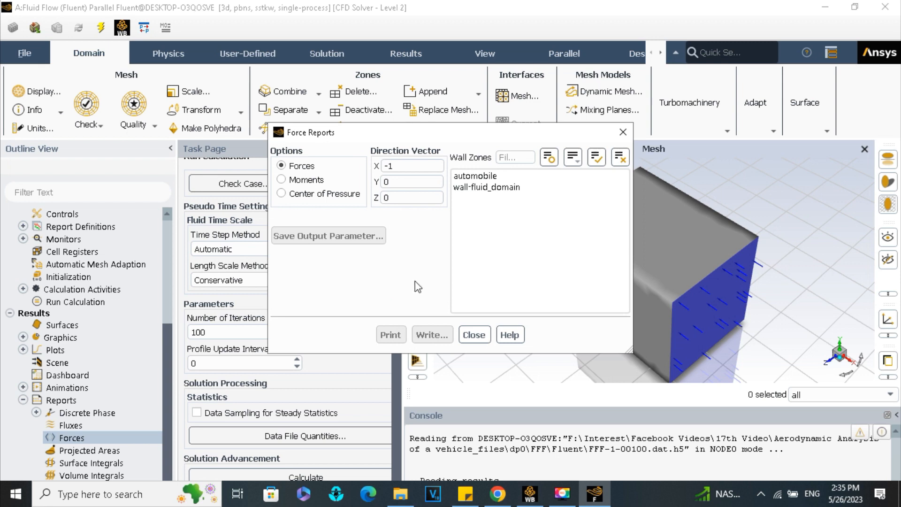
click(458, 177)
click(393, 335)
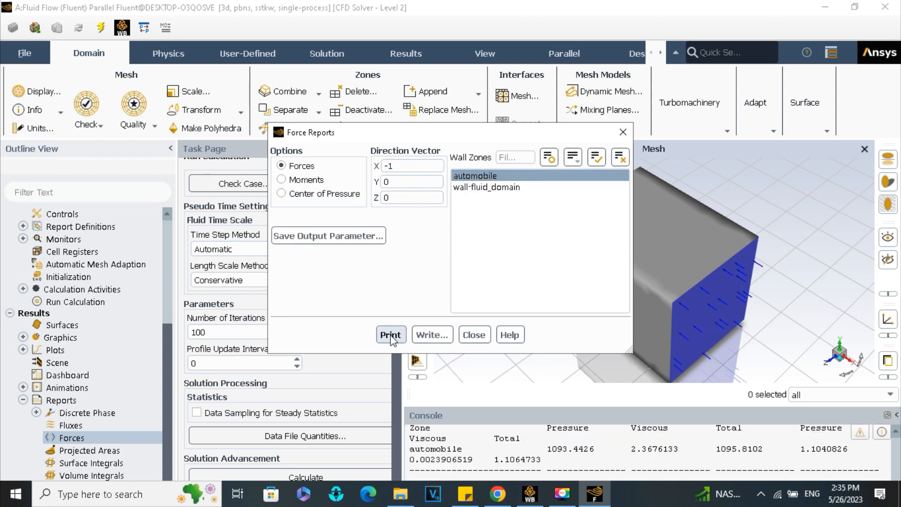
drag(549, 448, 766, 447)
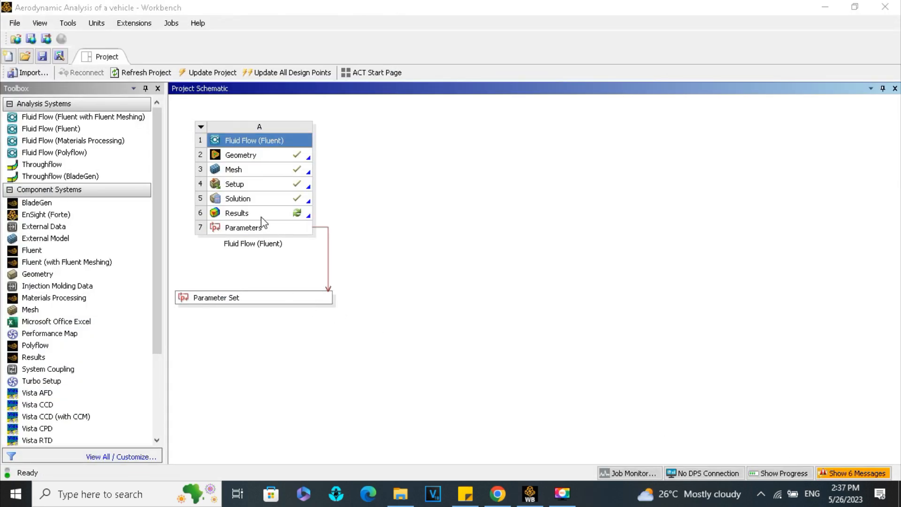
- Open the Results cell of the Fluid Flow (Fluent) system in CFD-Post from Workbench and insert a contour named Contour 1
right_click(263, 217)
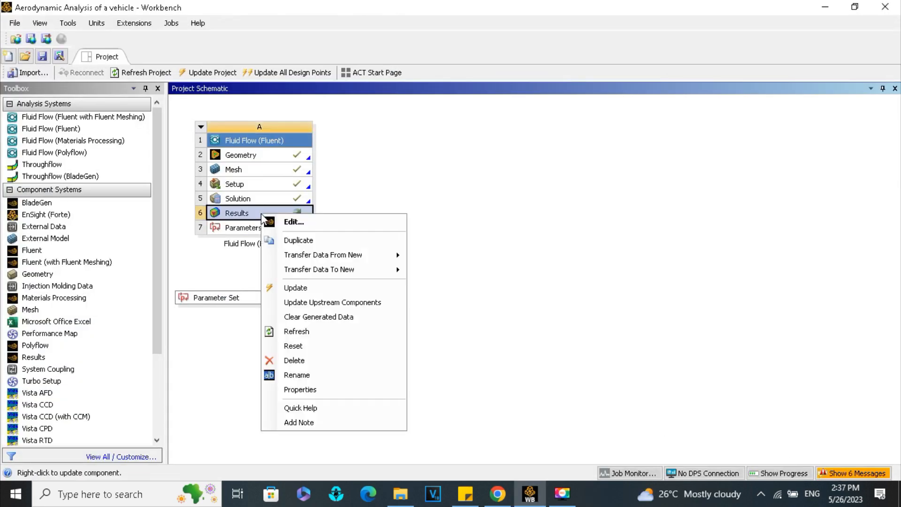
click(272, 221)
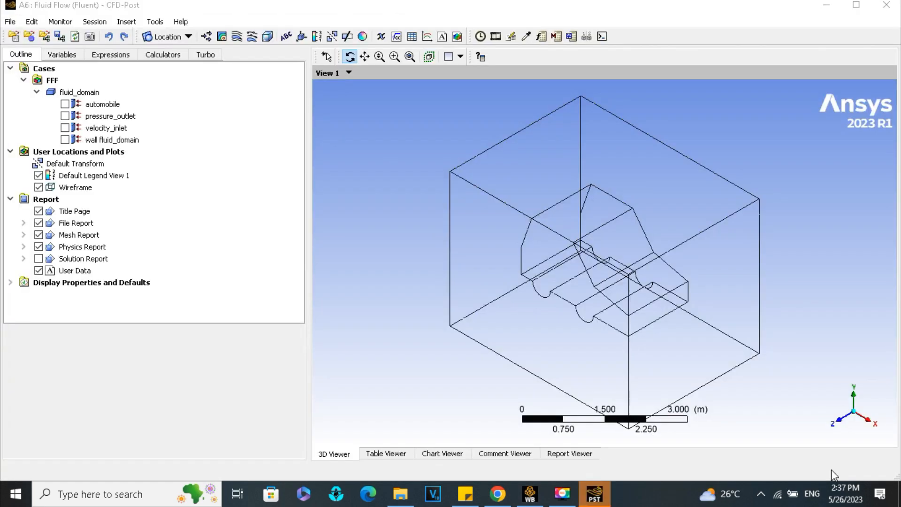
click(186, 37)
click(186, 37)
click(237, 38)
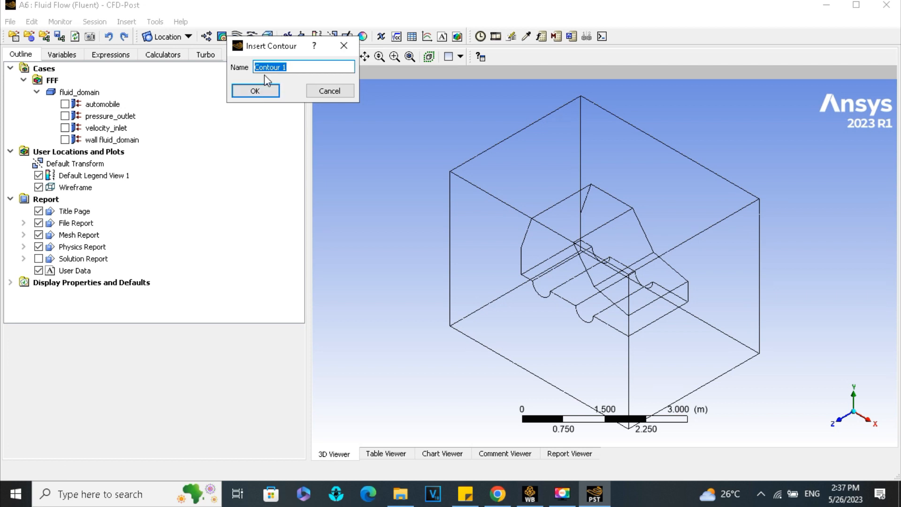
click(255, 91)
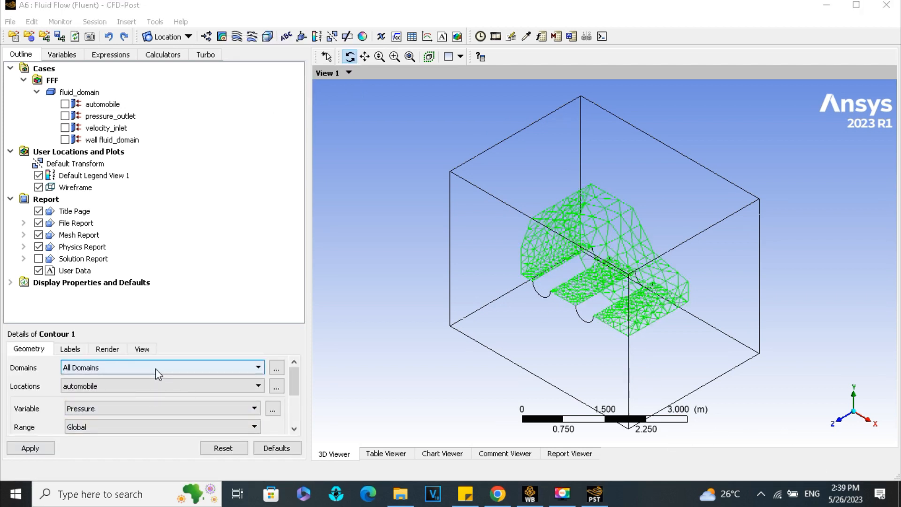
- Display the Velocity contour on the automobile location across all domains
click(160, 408)
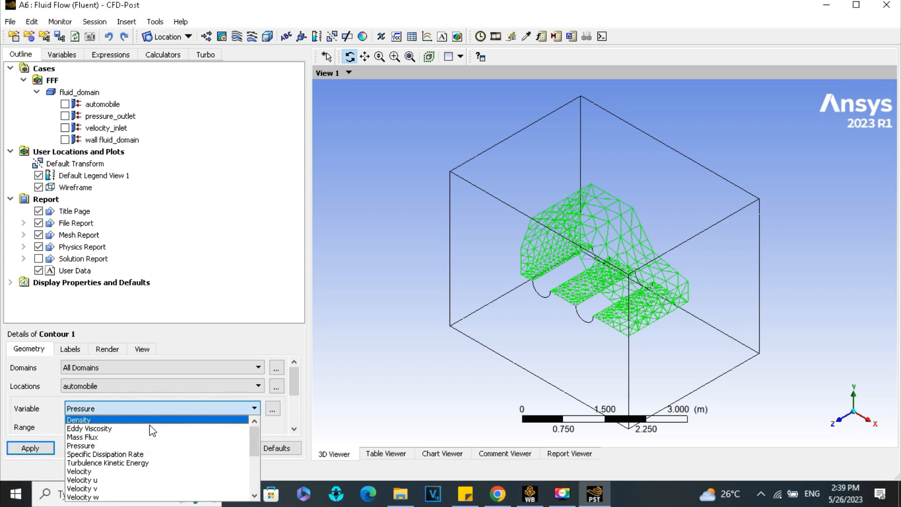
click(127, 472)
click(47, 449)
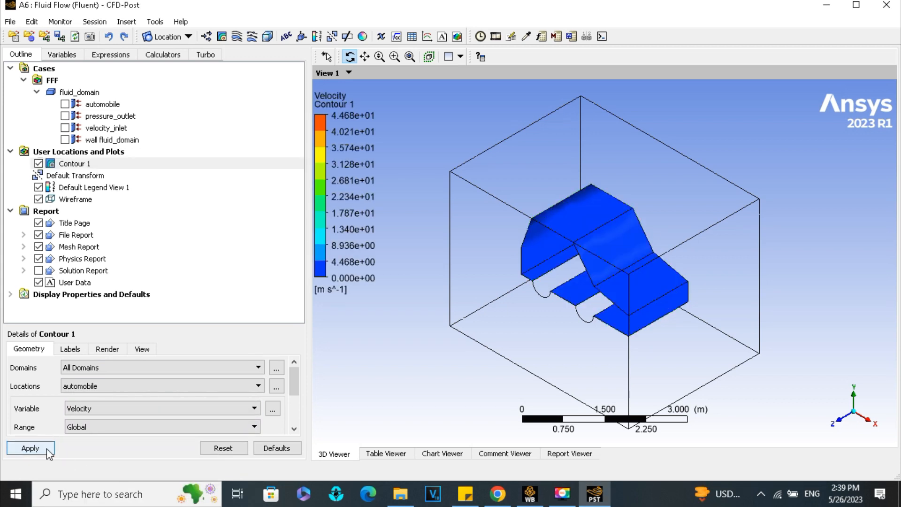
- Insert a 3D streamline named Streamline 1 starting from velocity_inlet with 100 equally spaced points and display it
drag(626, 350, 694, 387)
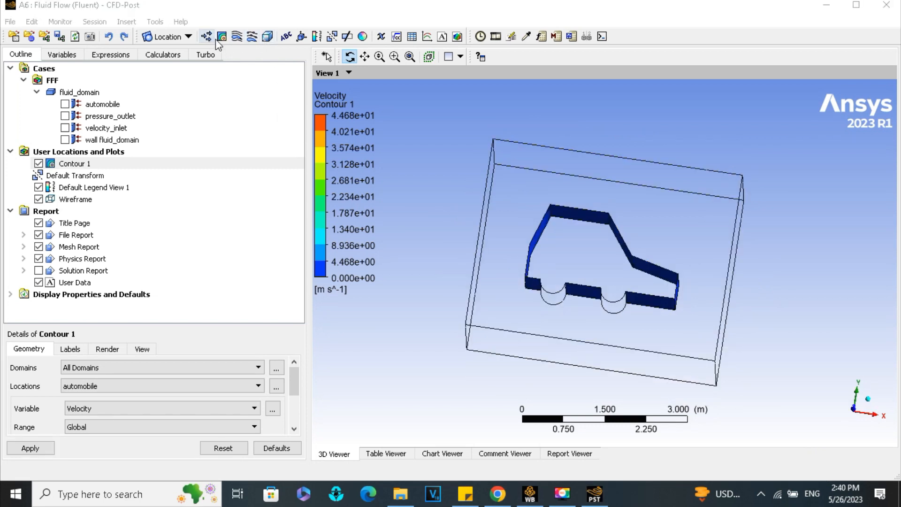
click(237, 37)
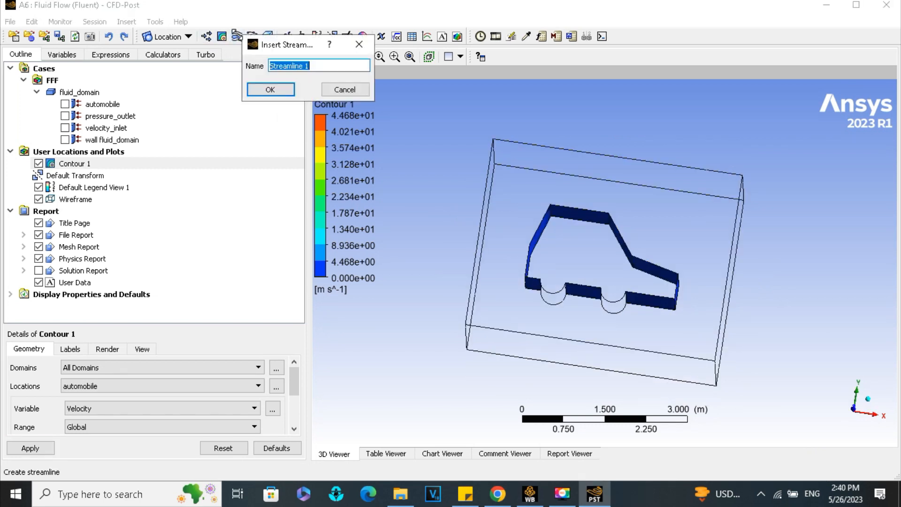
click(270, 90)
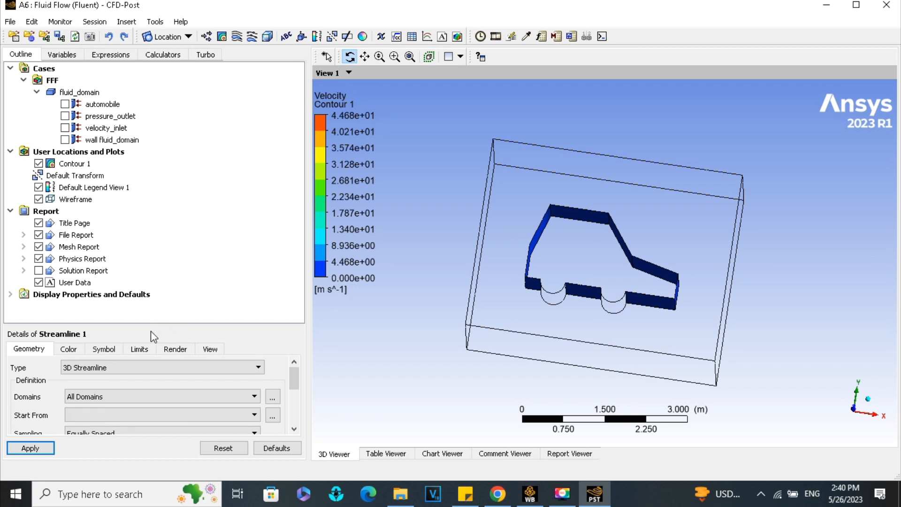
scroll(111, 386, down, 2)
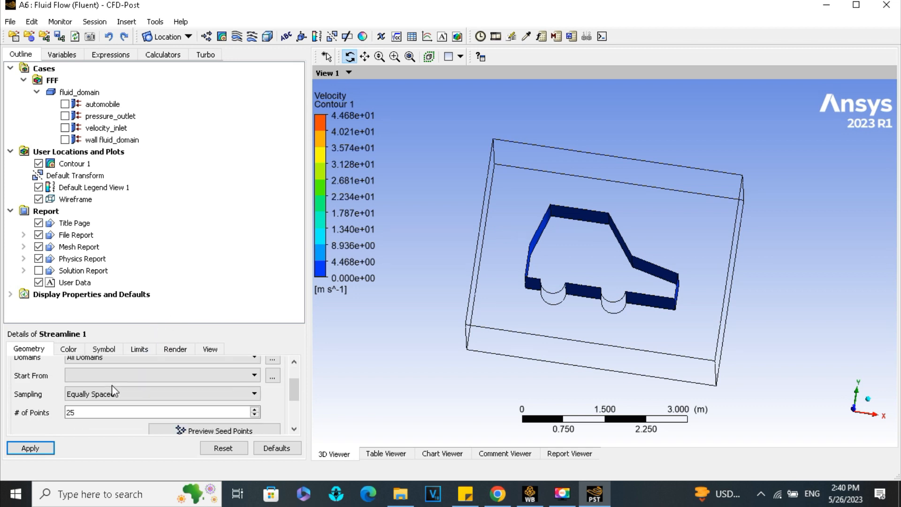
click(106, 374)
click(116, 404)
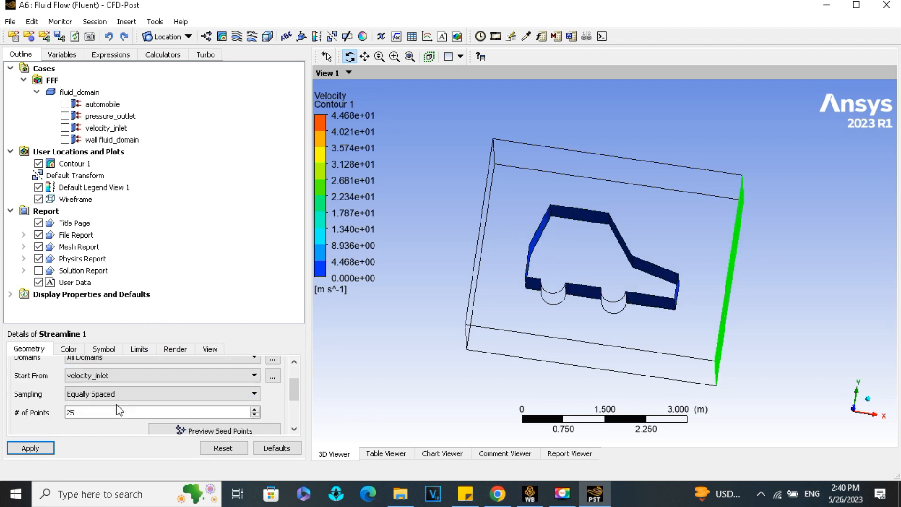
click(127, 408)
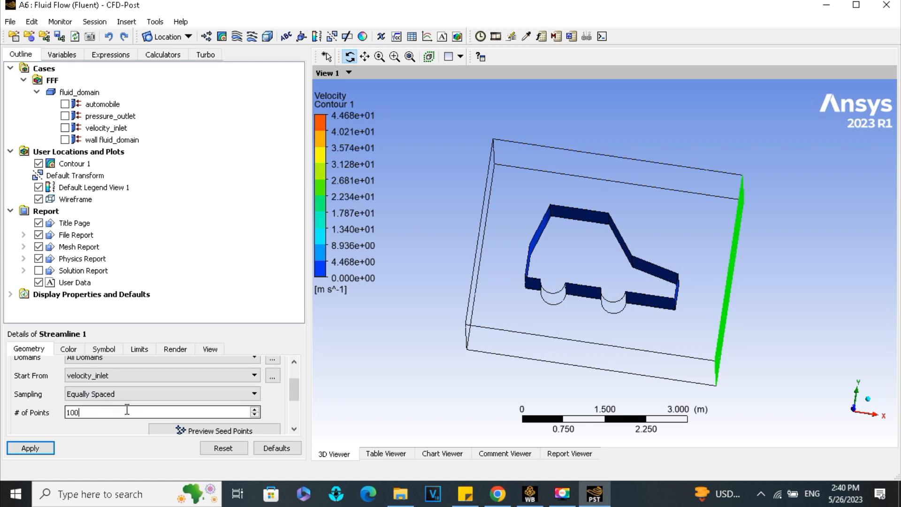
click(47, 448)
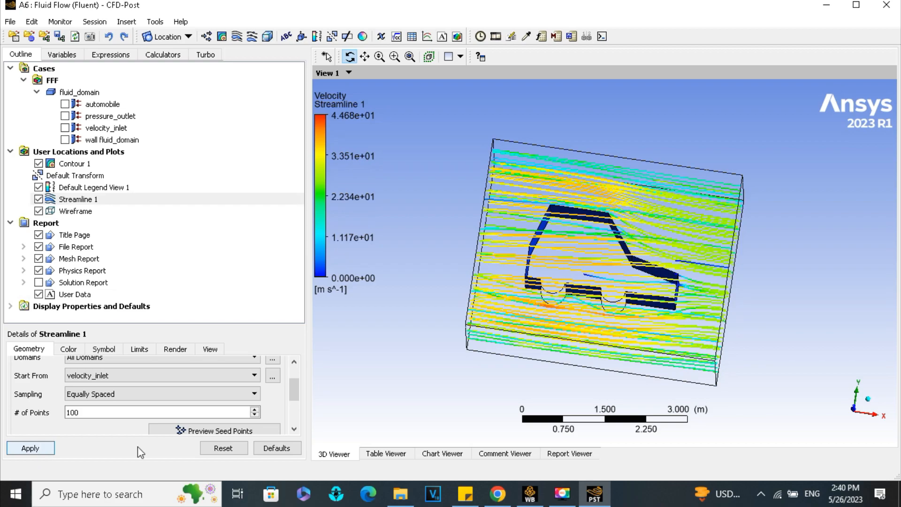
- Play a sweep animation of Streamline 1 around the car
drag(764, 393, 770, 434)
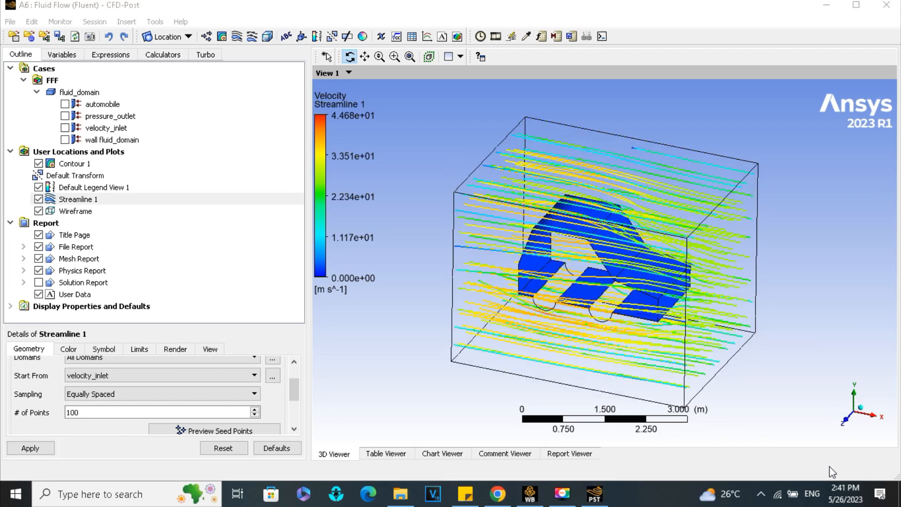
click(495, 36)
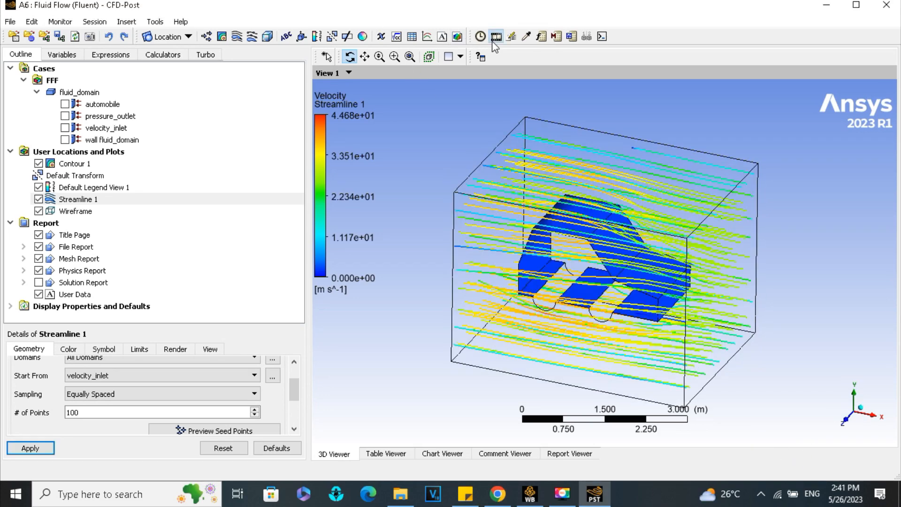
click(118, 175)
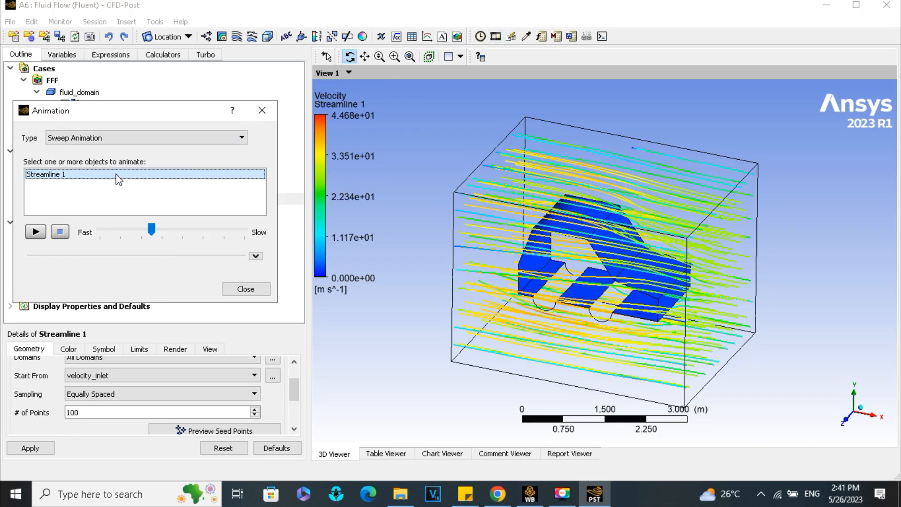
click(36, 235)
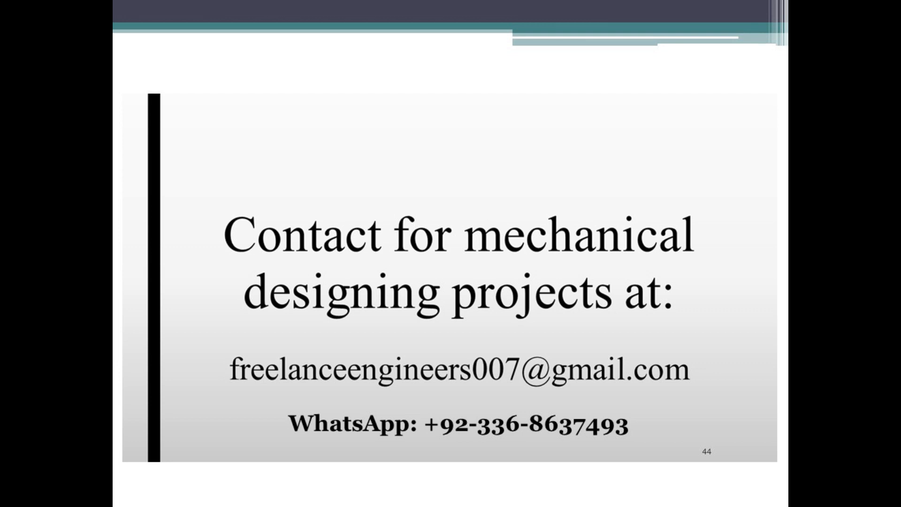
key(Right)
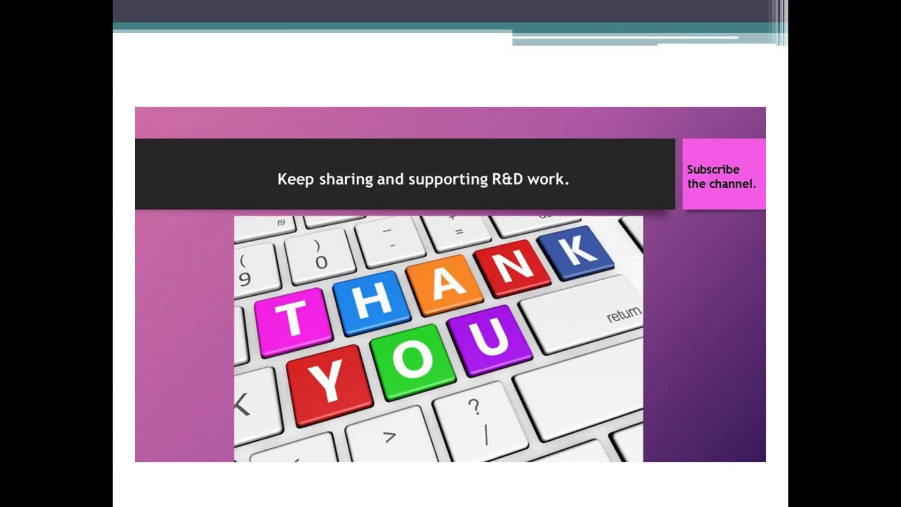